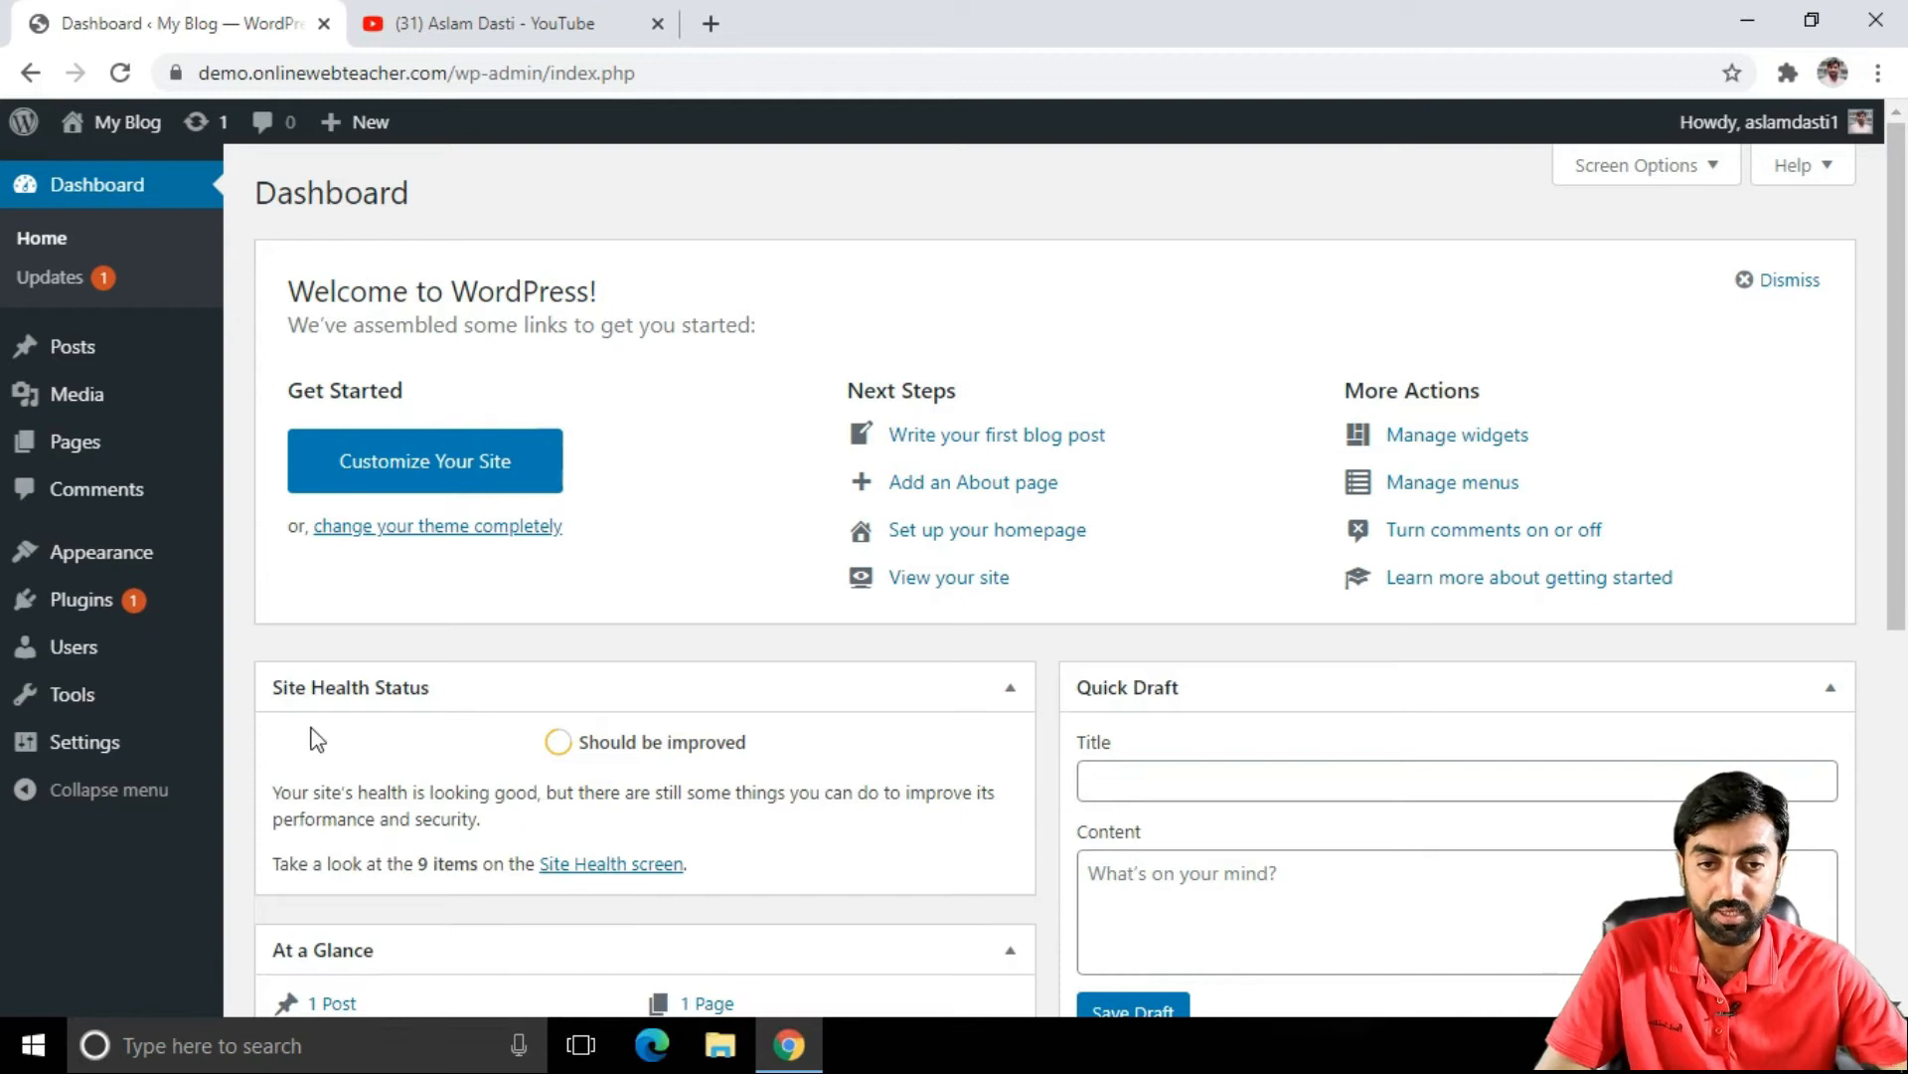
Step: Search for new plugins with "white label cms", and install and activate the White Label CMS plugin
mouse_move(148, 614)
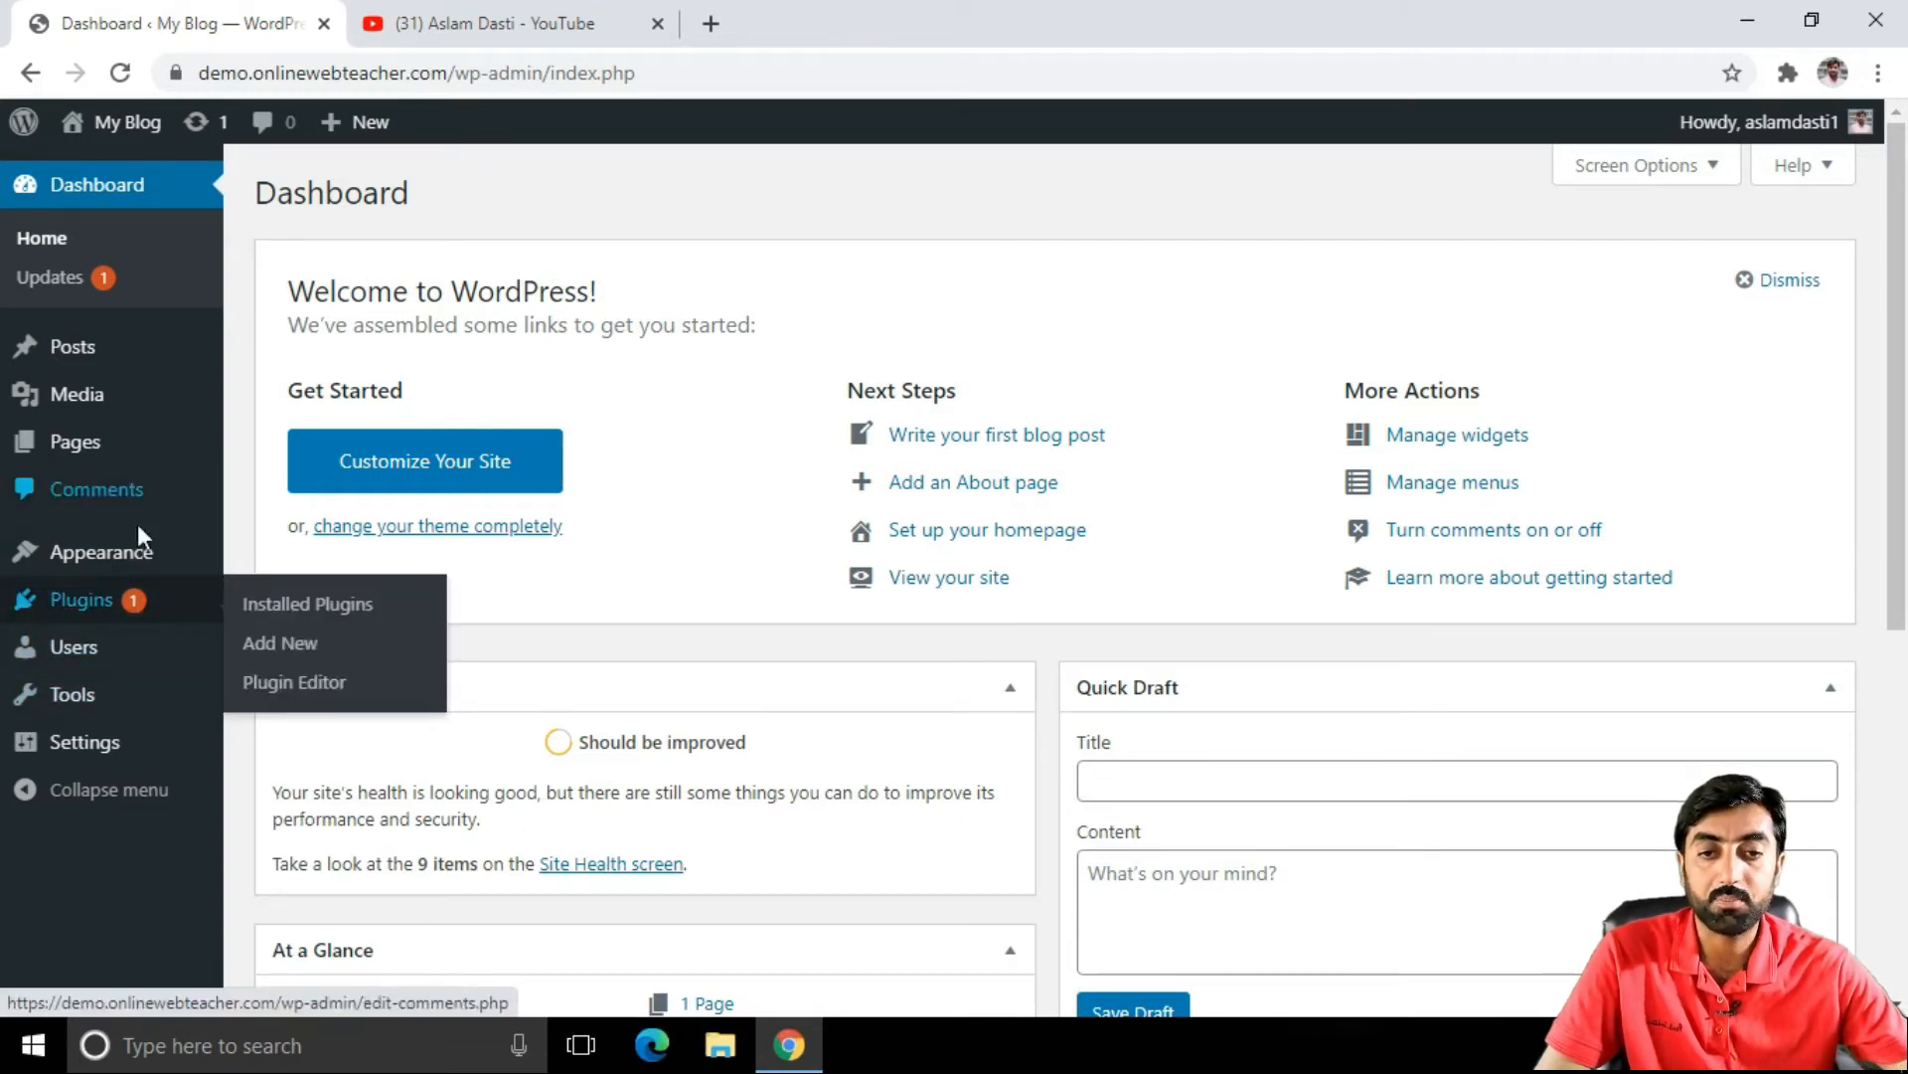
click(284, 647)
click(1545, 277)
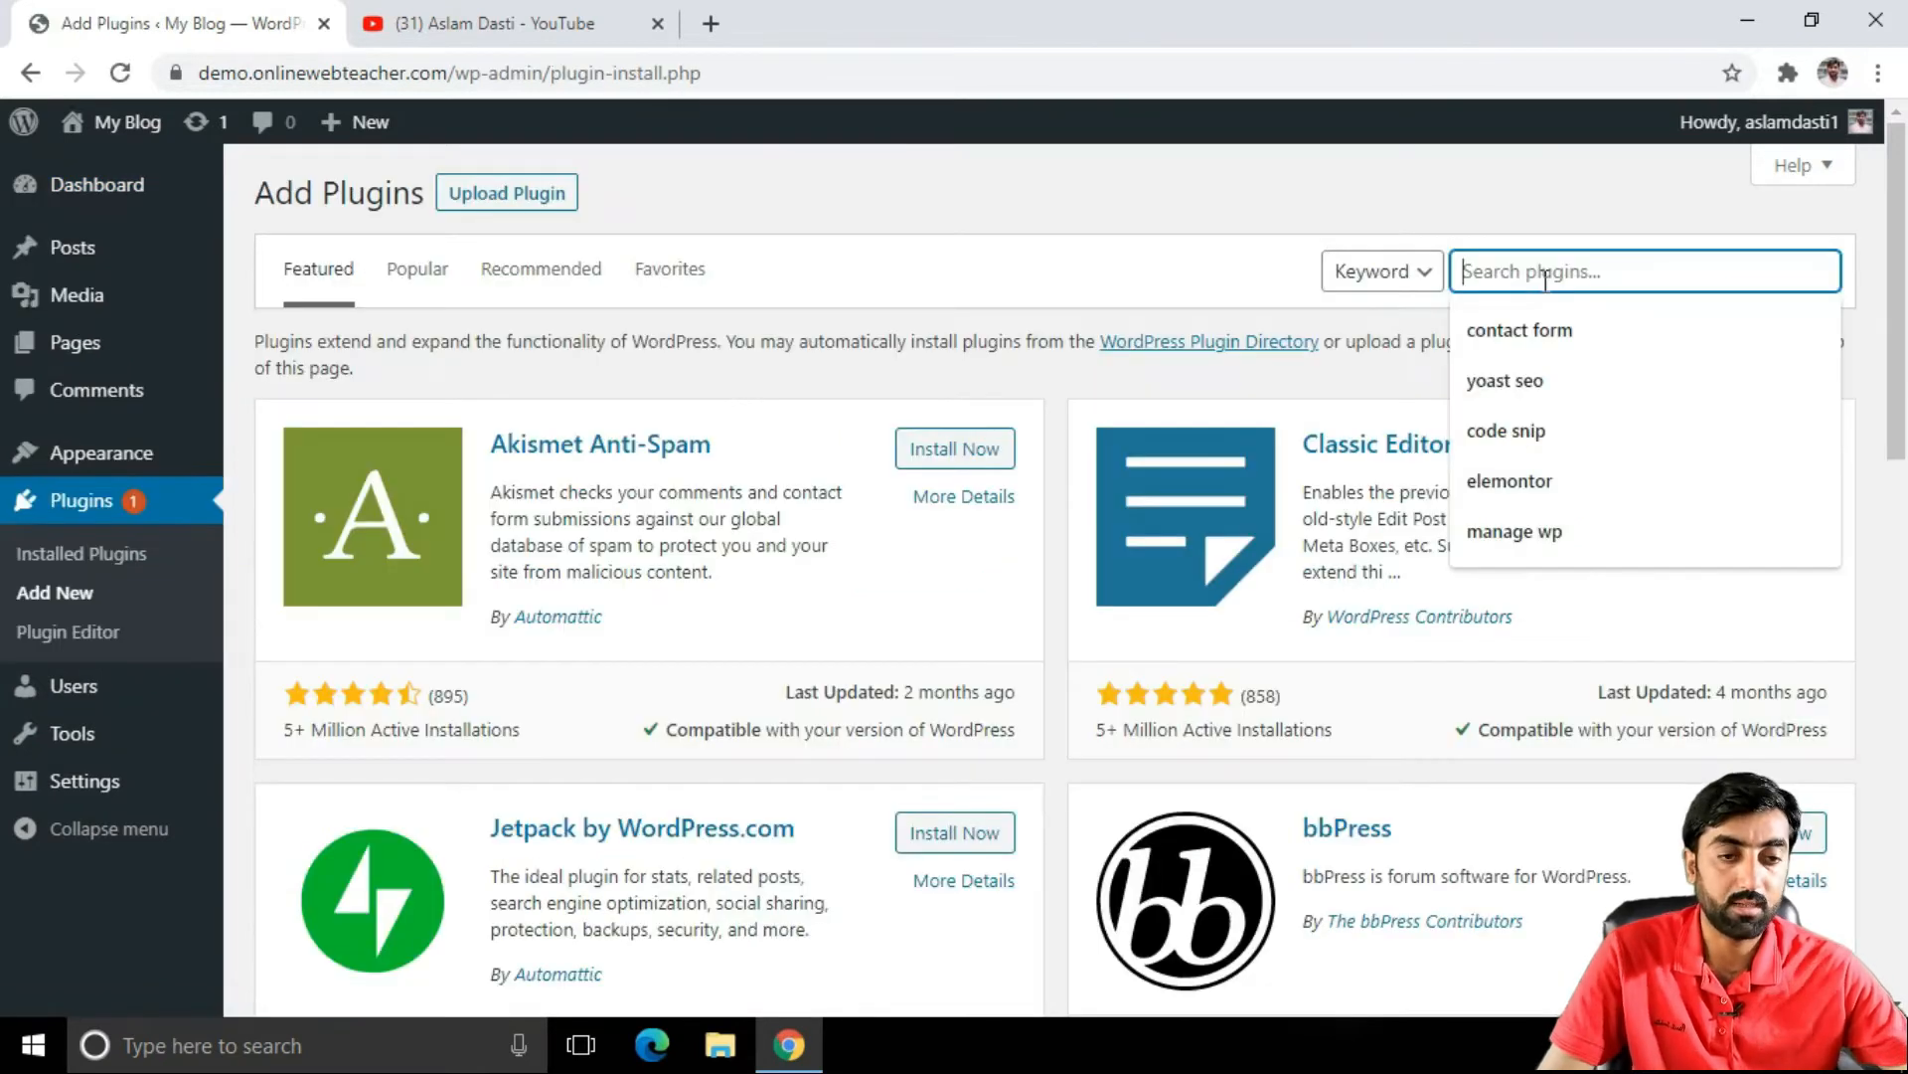
text(white l)
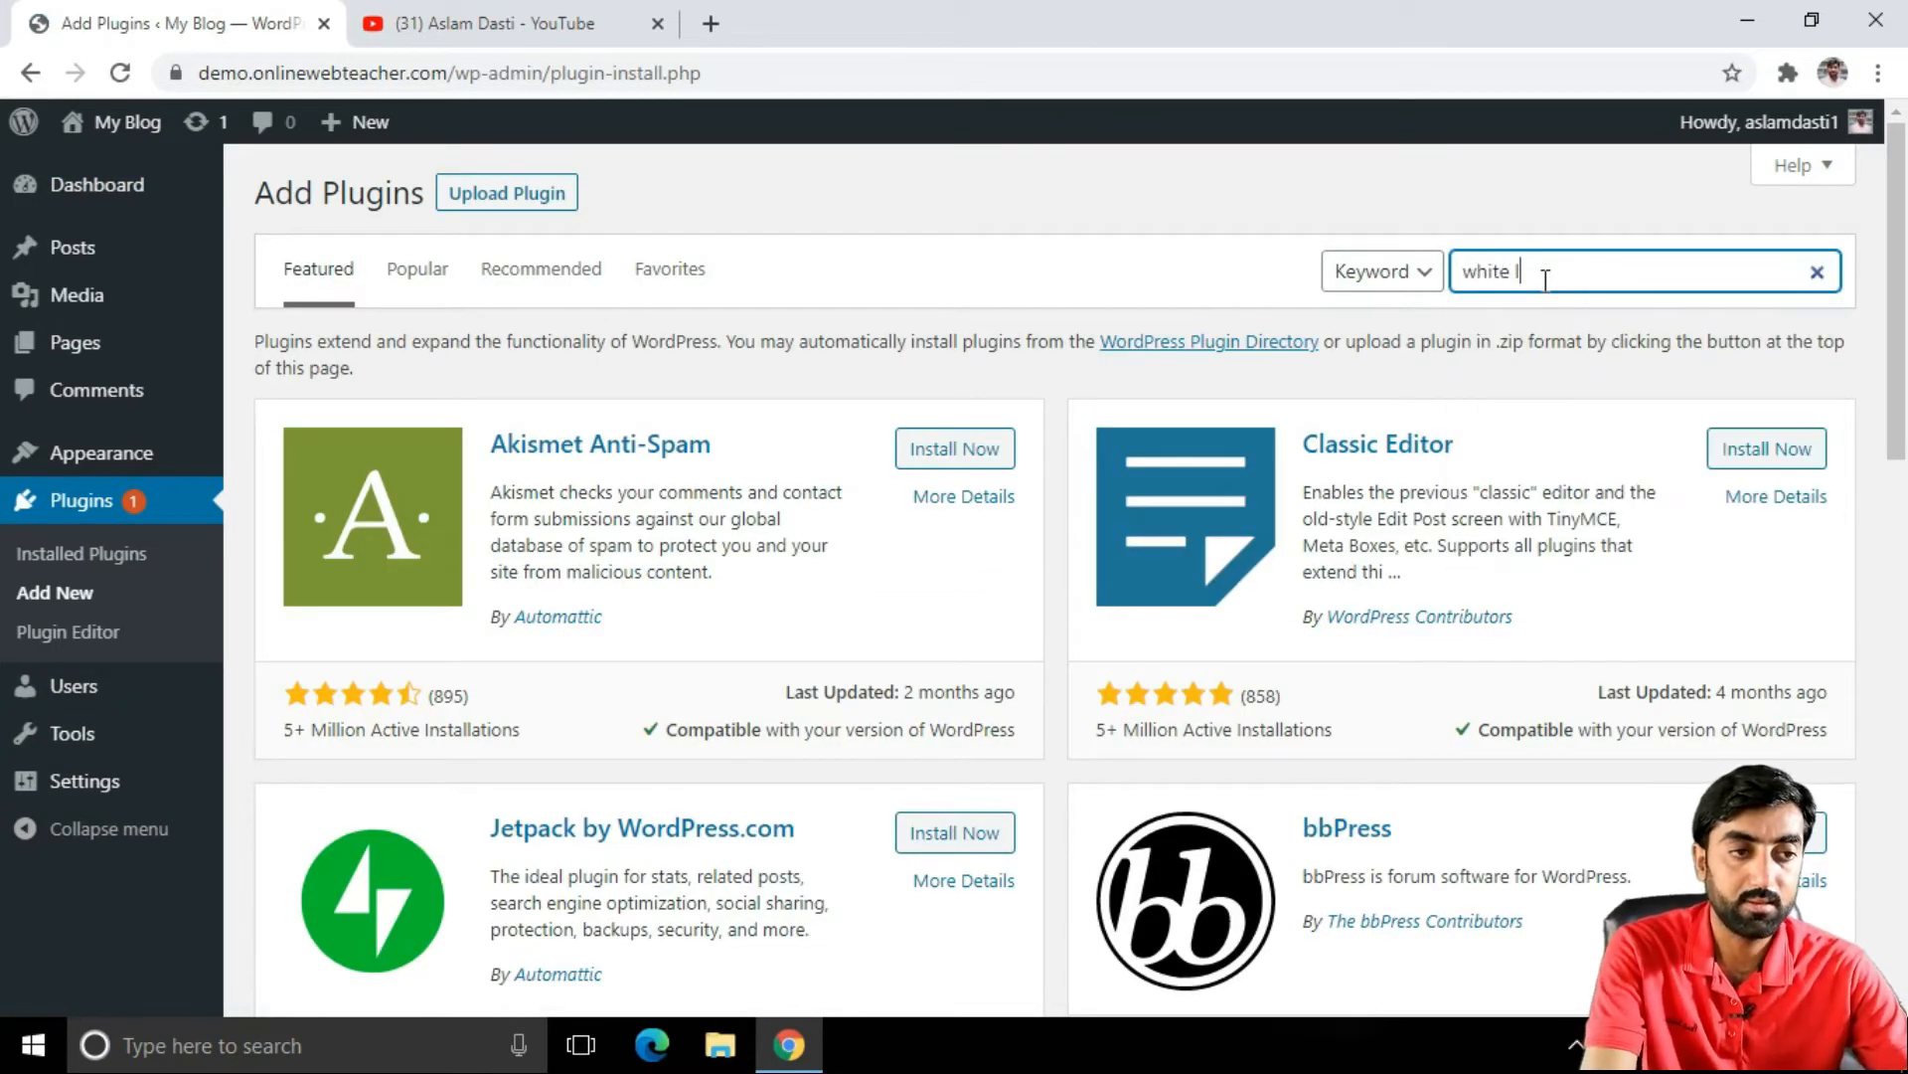
text(abel cms)
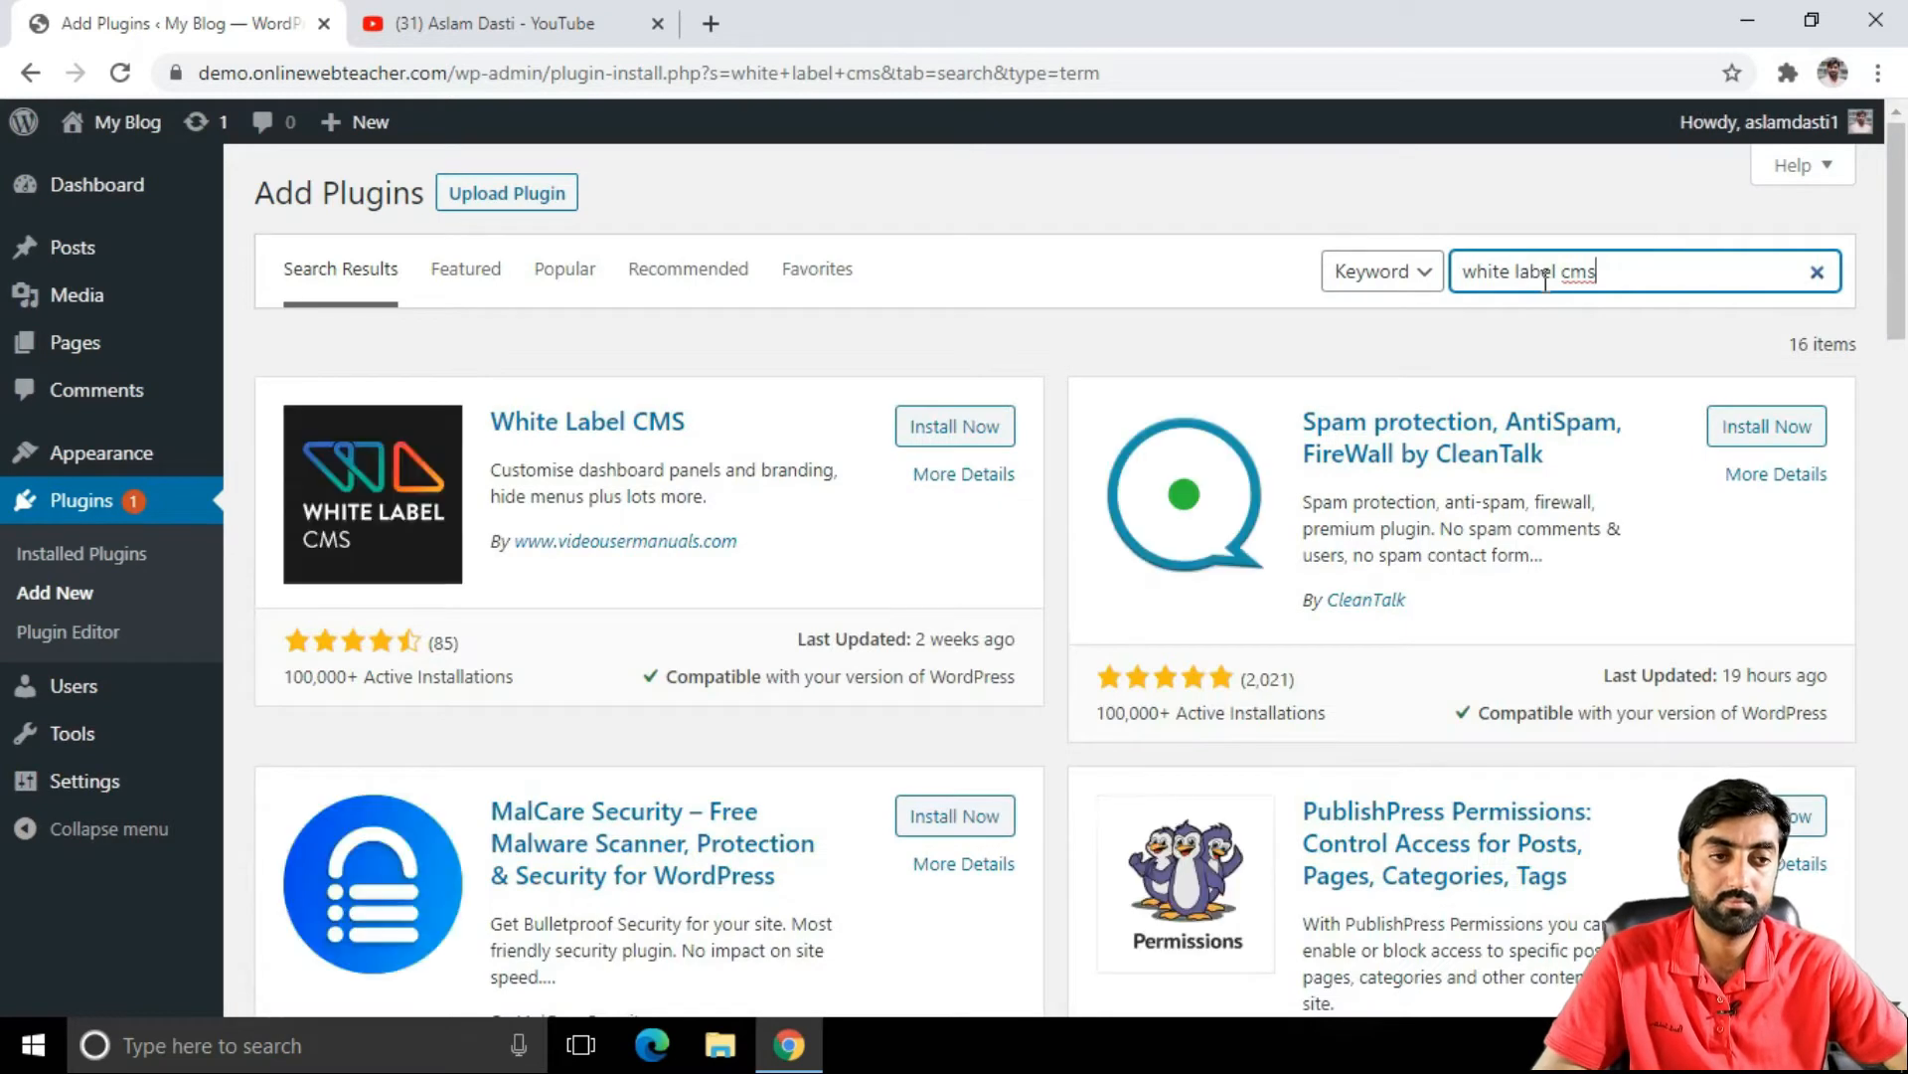
click(960, 432)
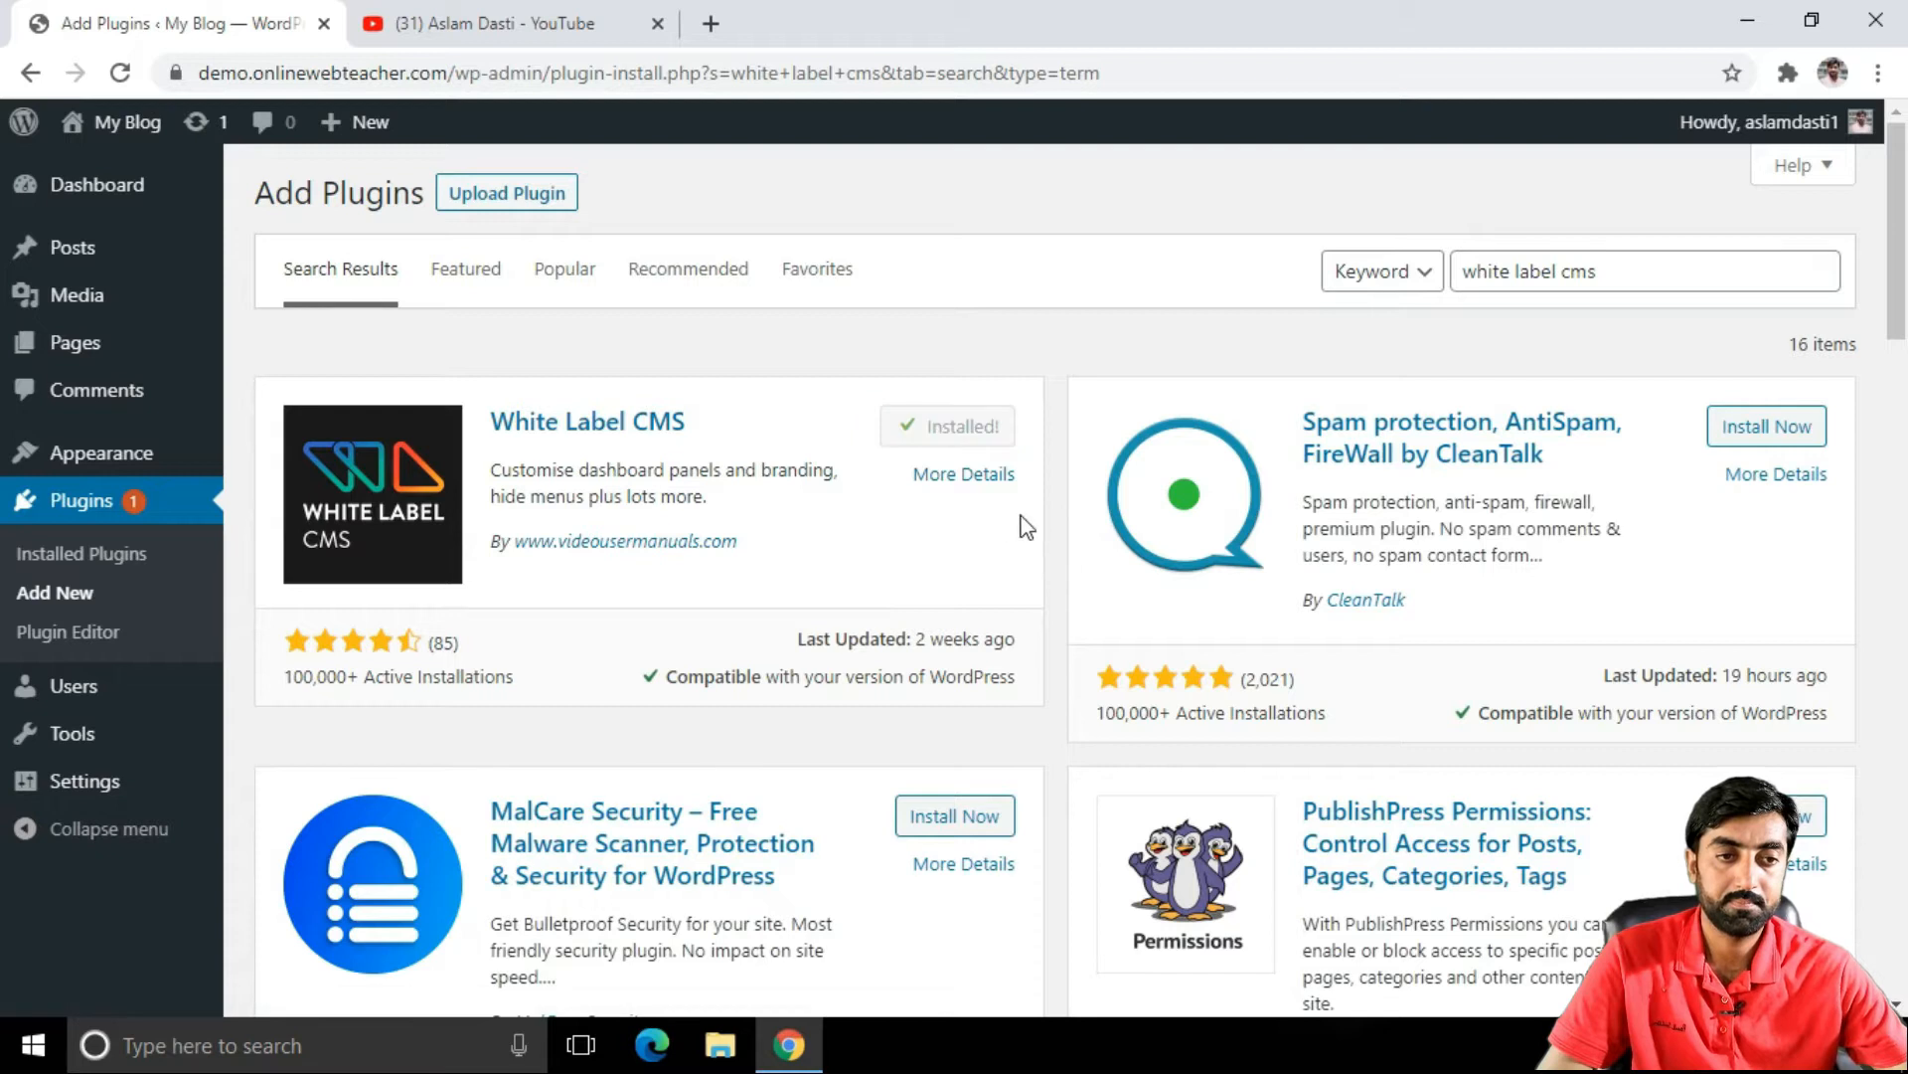
click(976, 427)
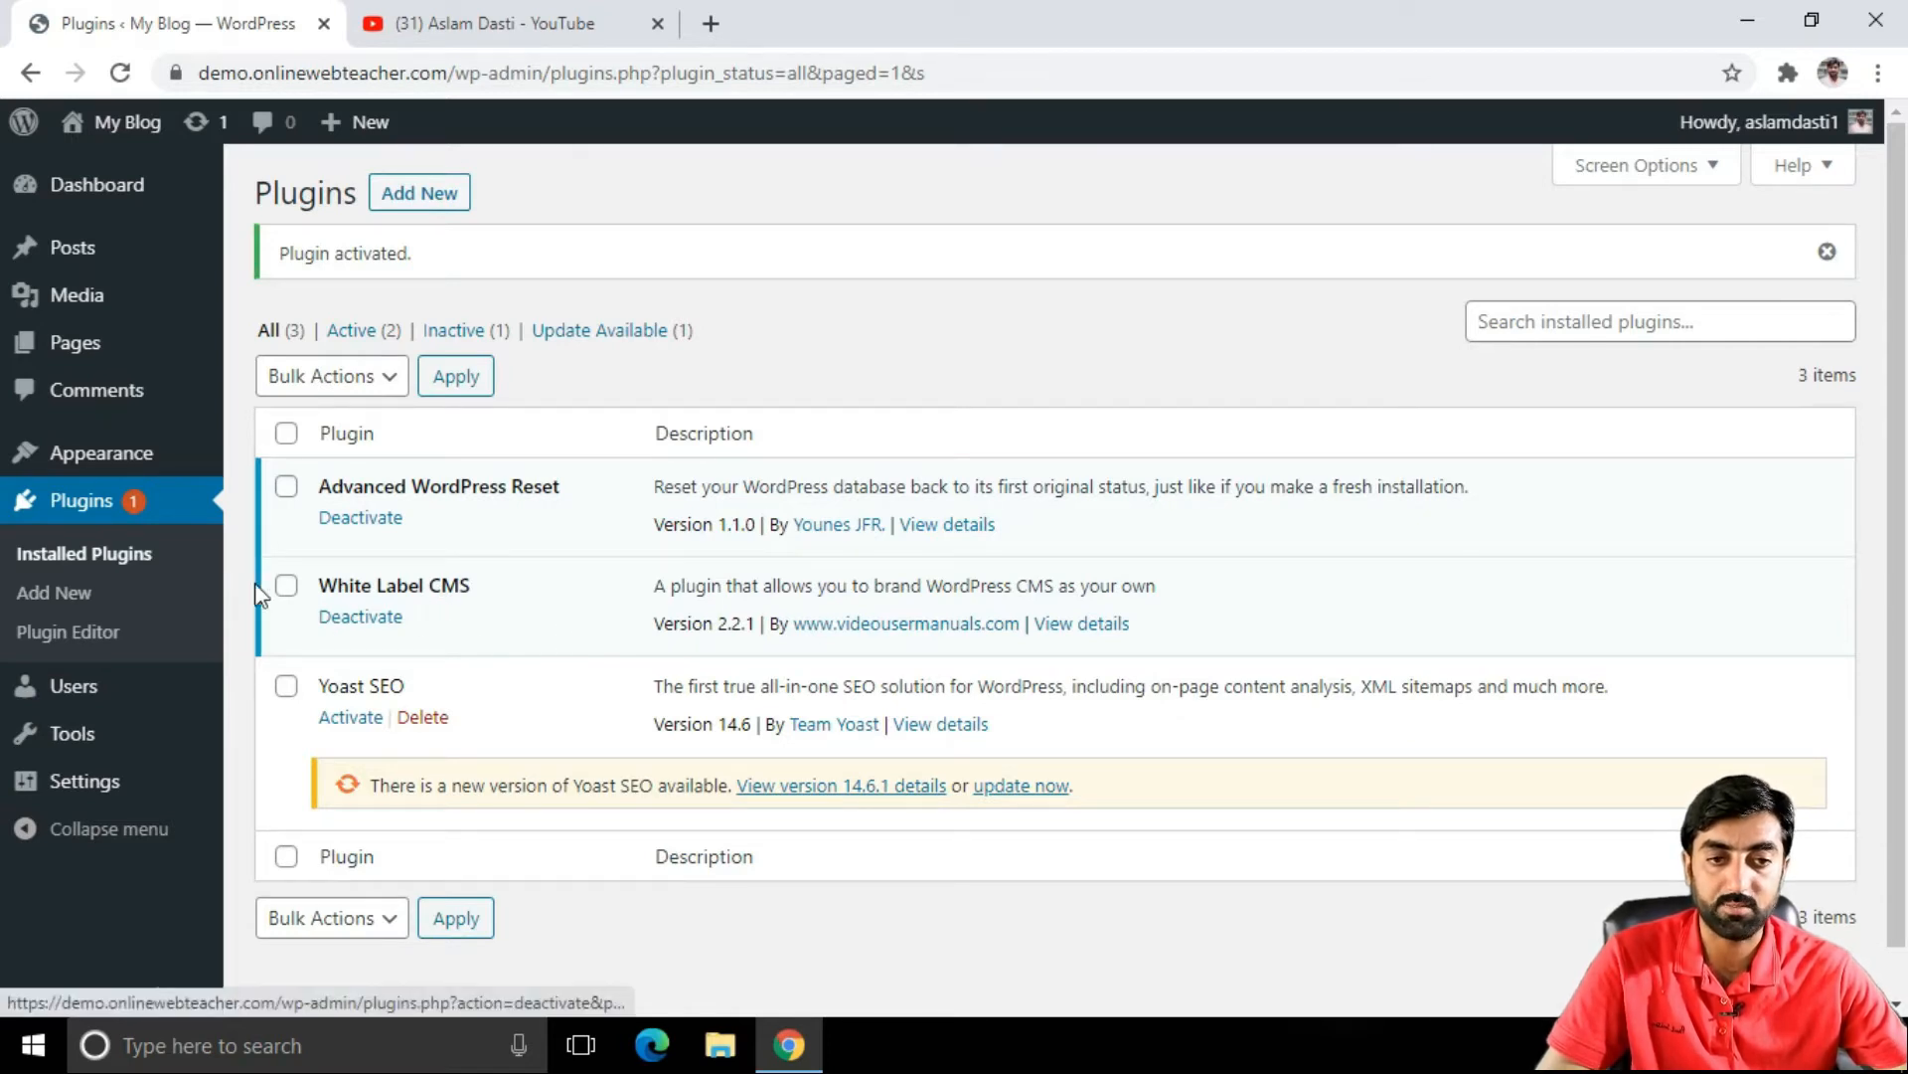
Step: Open the White Label CMS settings and continue to the Clients Branding step of the wizard, leaving the developer fields empty
mouse_move(209, 779)
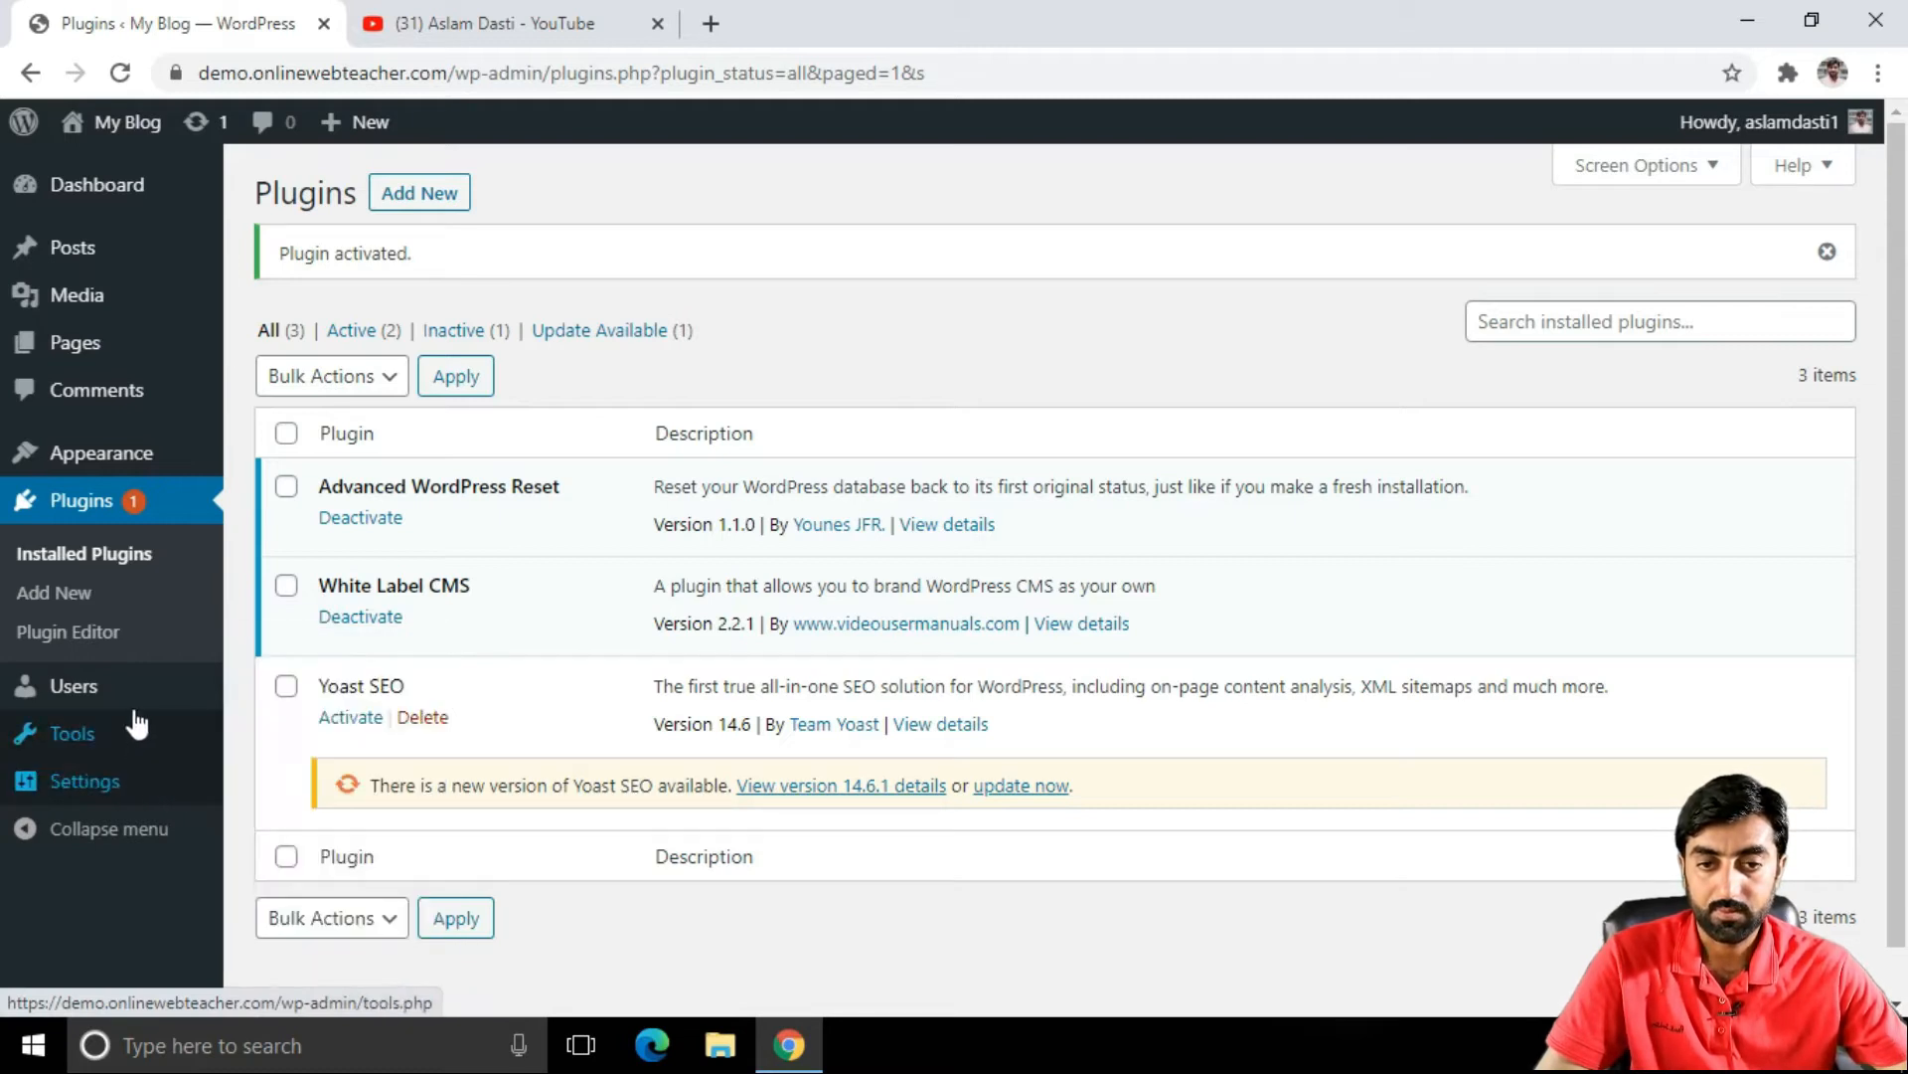
mouse_move(105, 730)
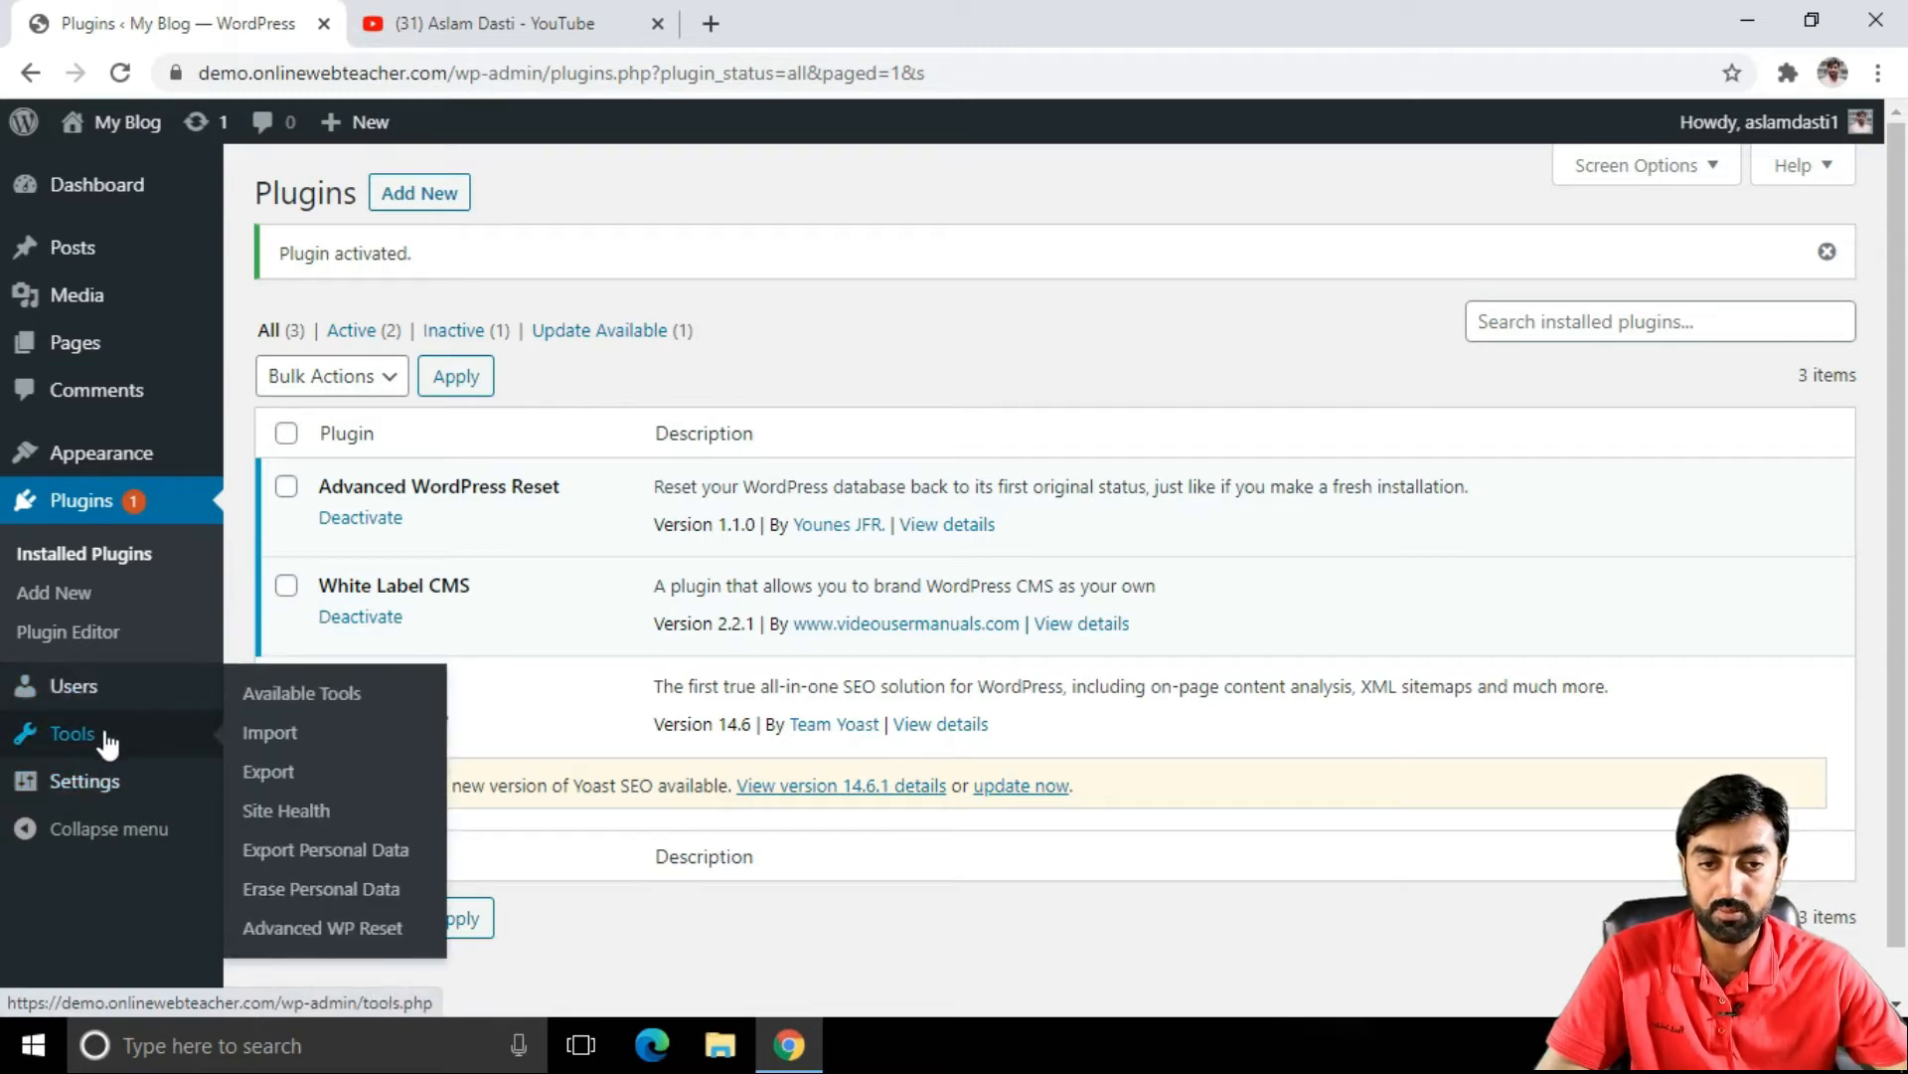
mouse_move(116, 795)
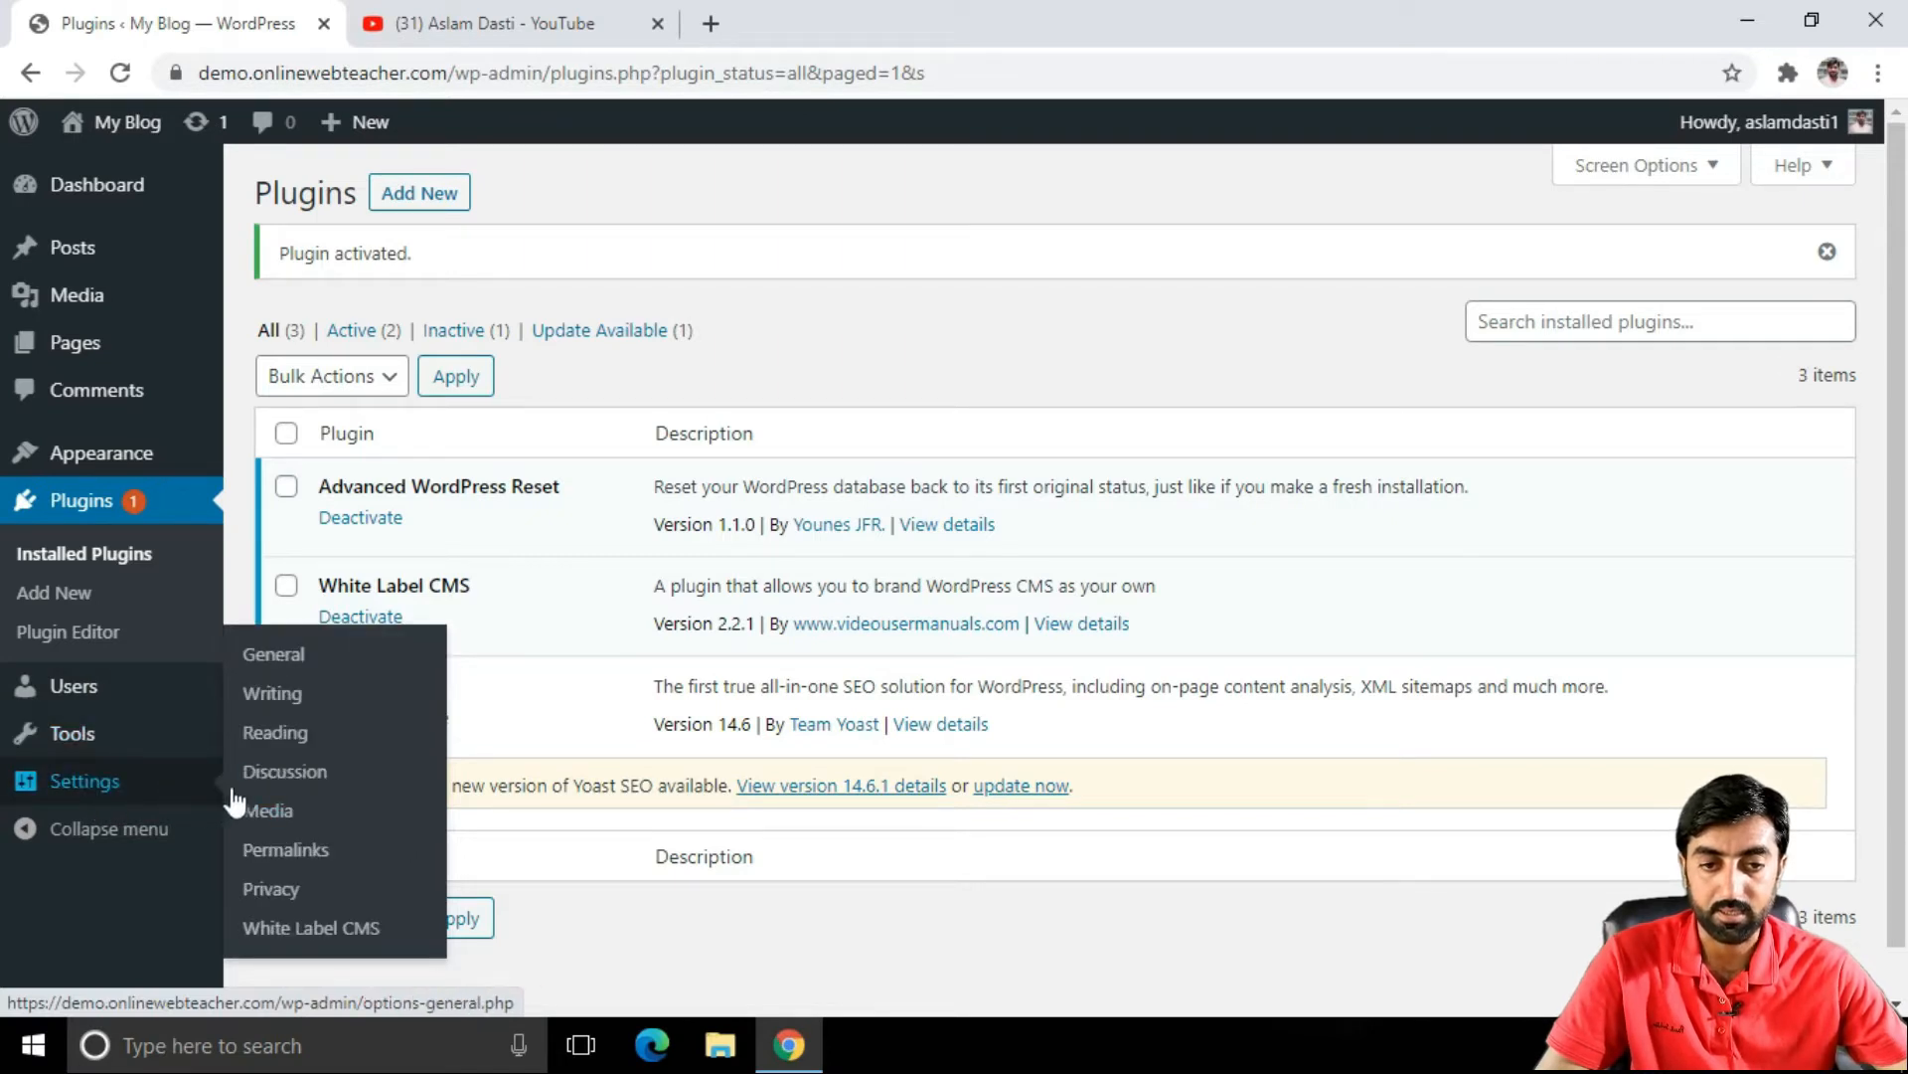
click(312, 945)
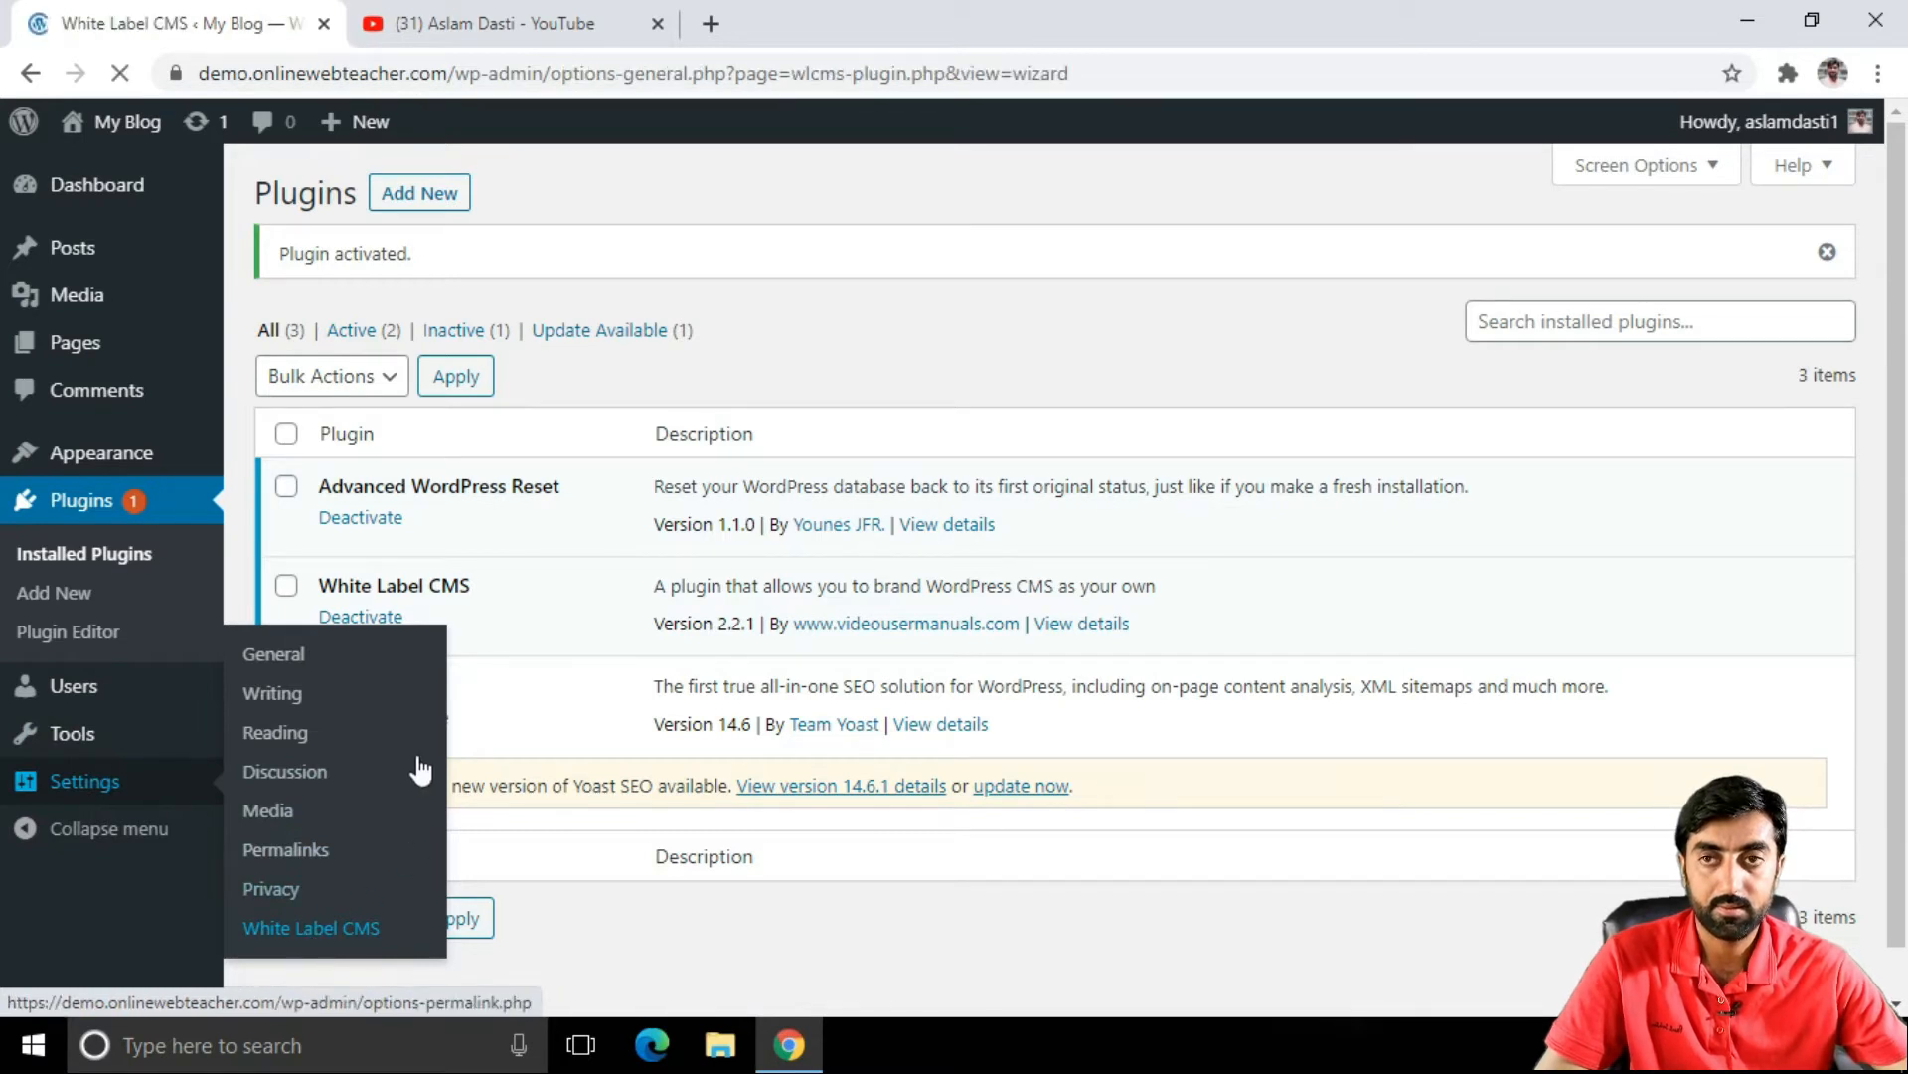
scroll(984, 418, down, 3)
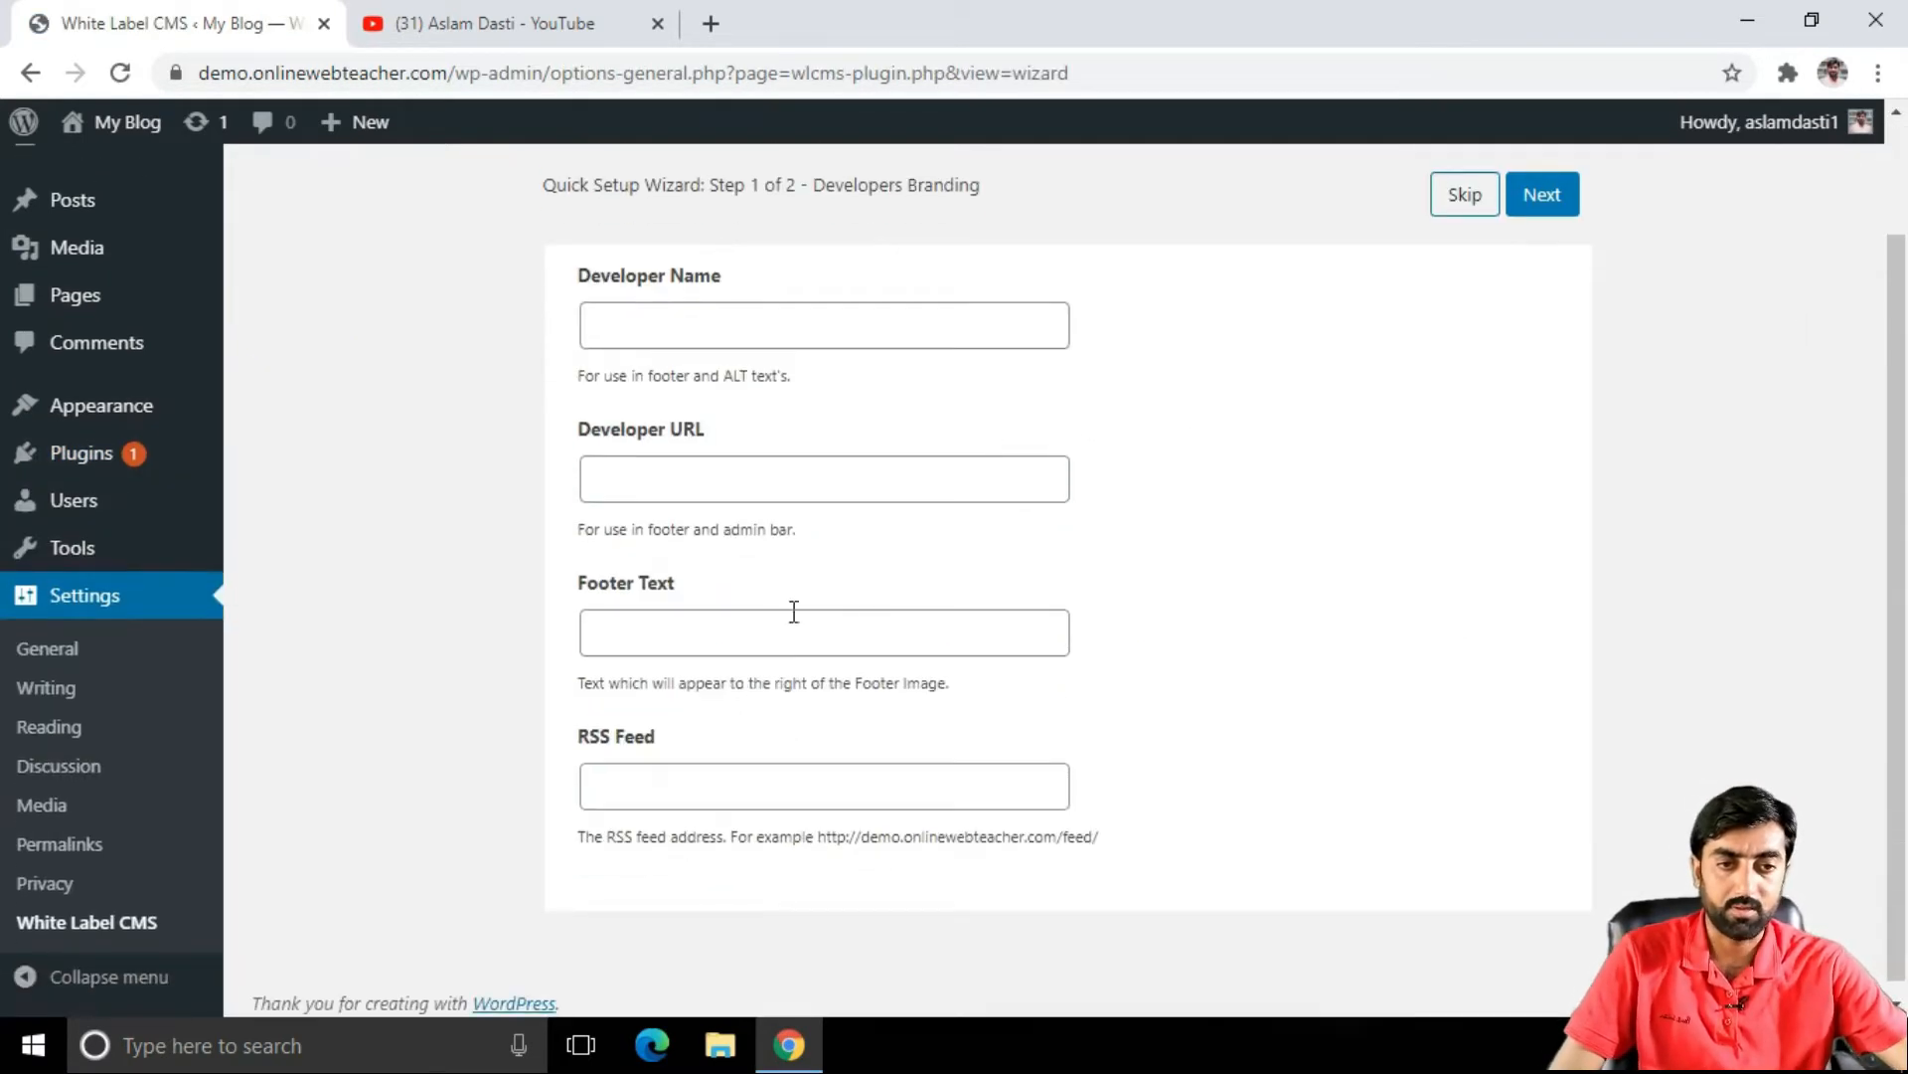
scroll(740, 736, up, 3)
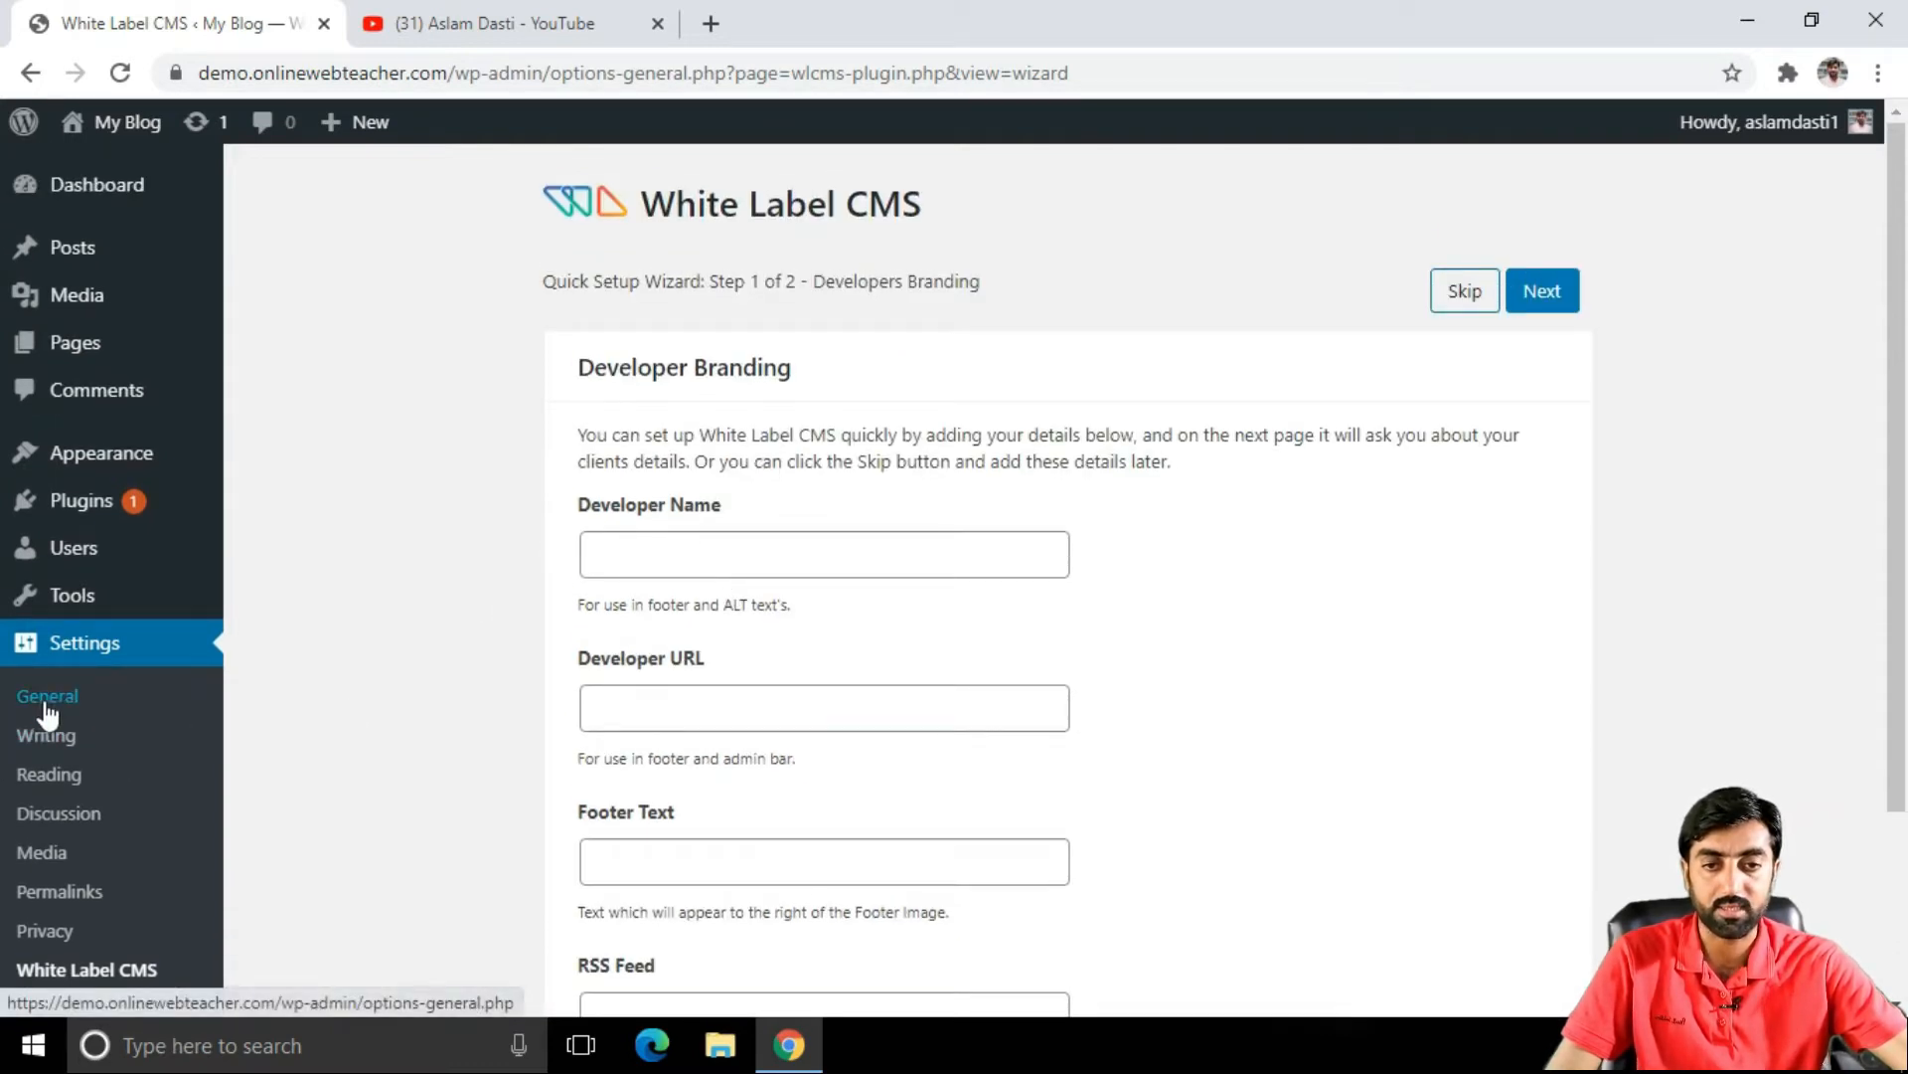
scroll(366, 731, down, 3)
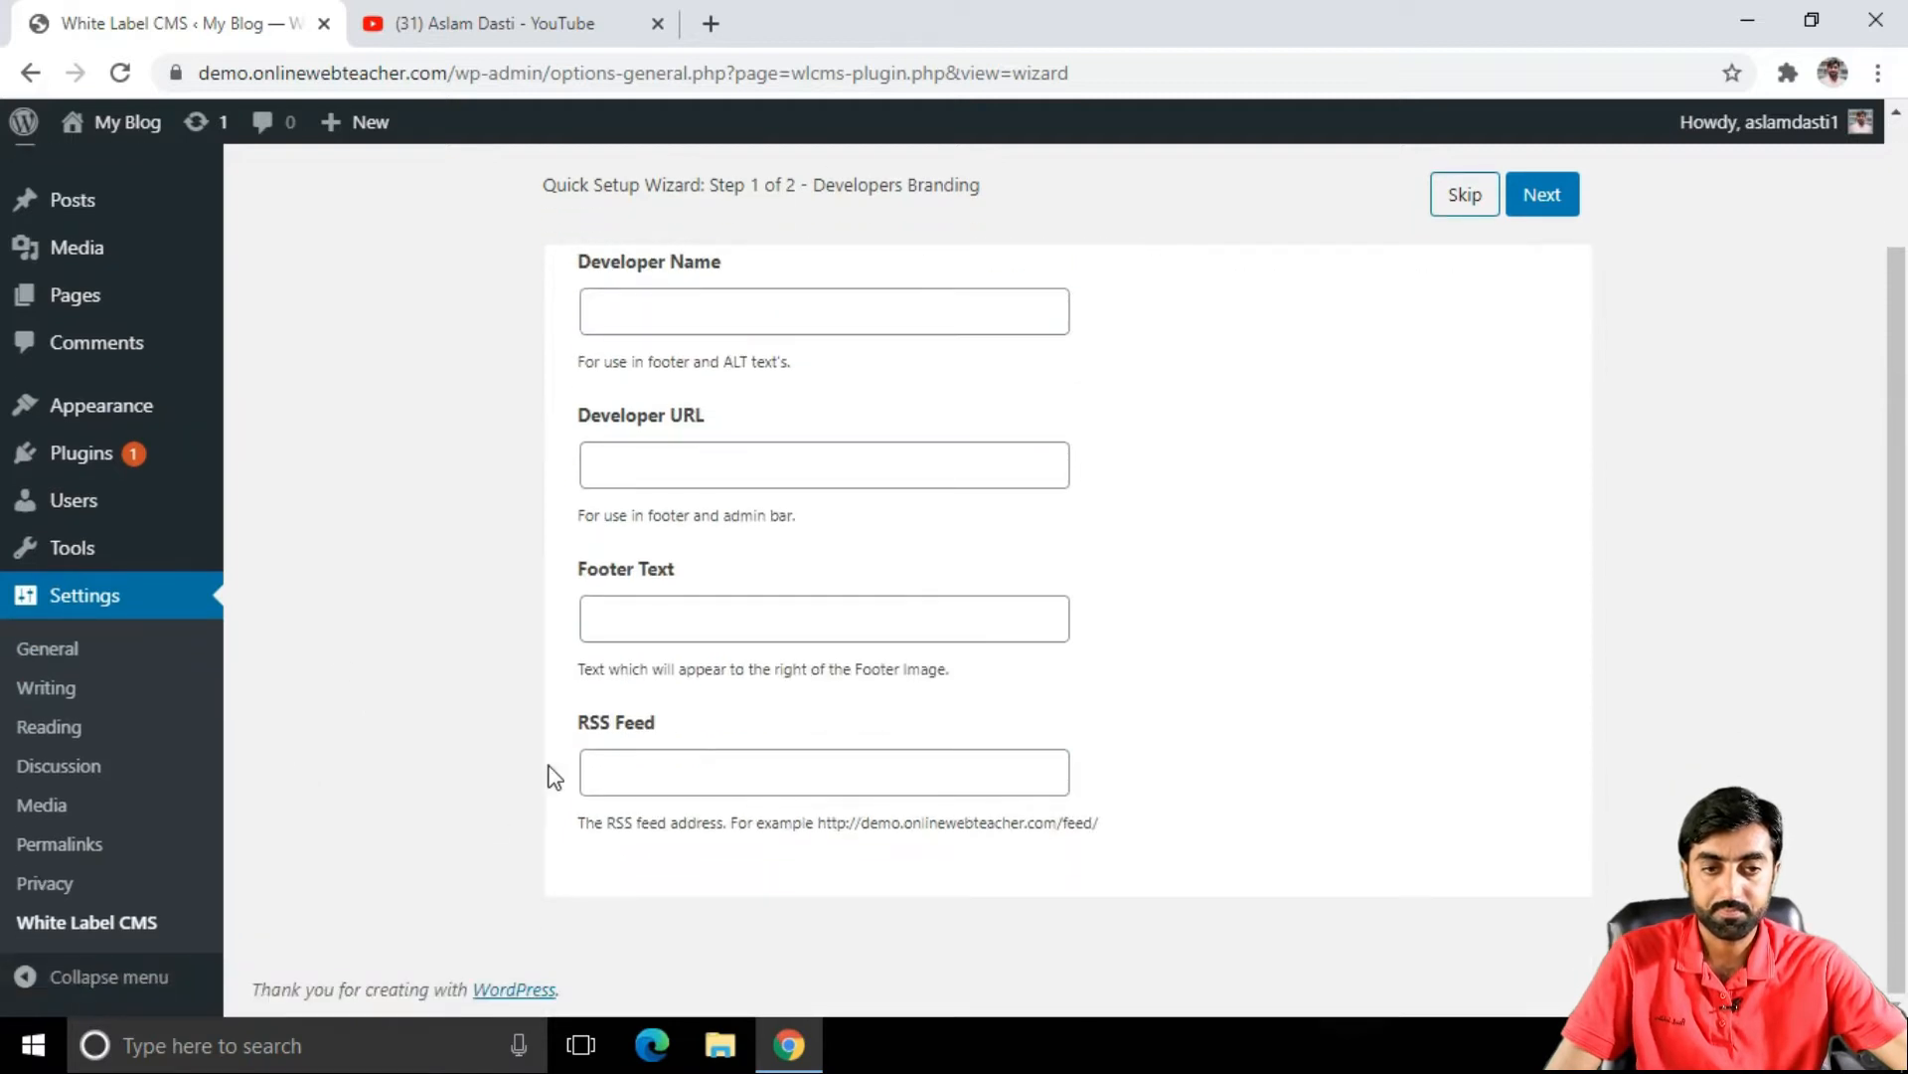
scroll(548, 767, up, 3)
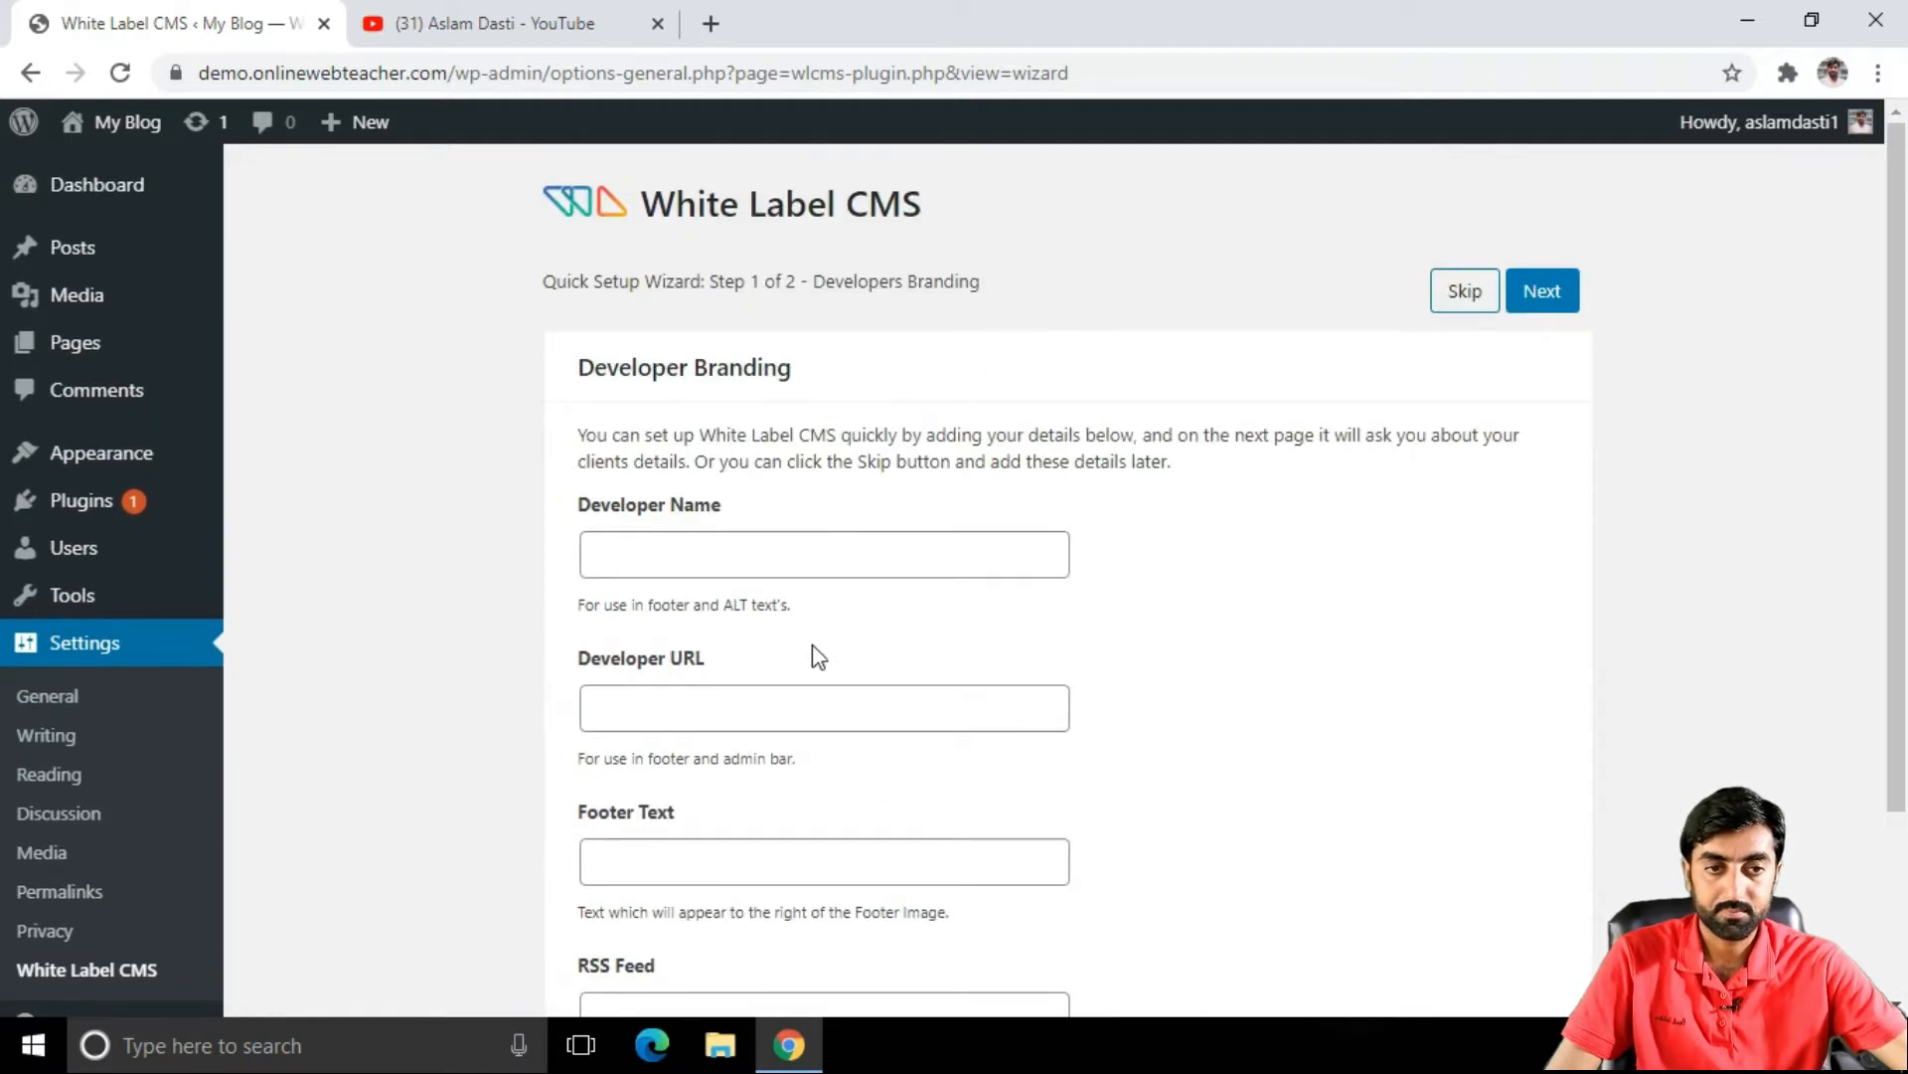
click(1543, 290)
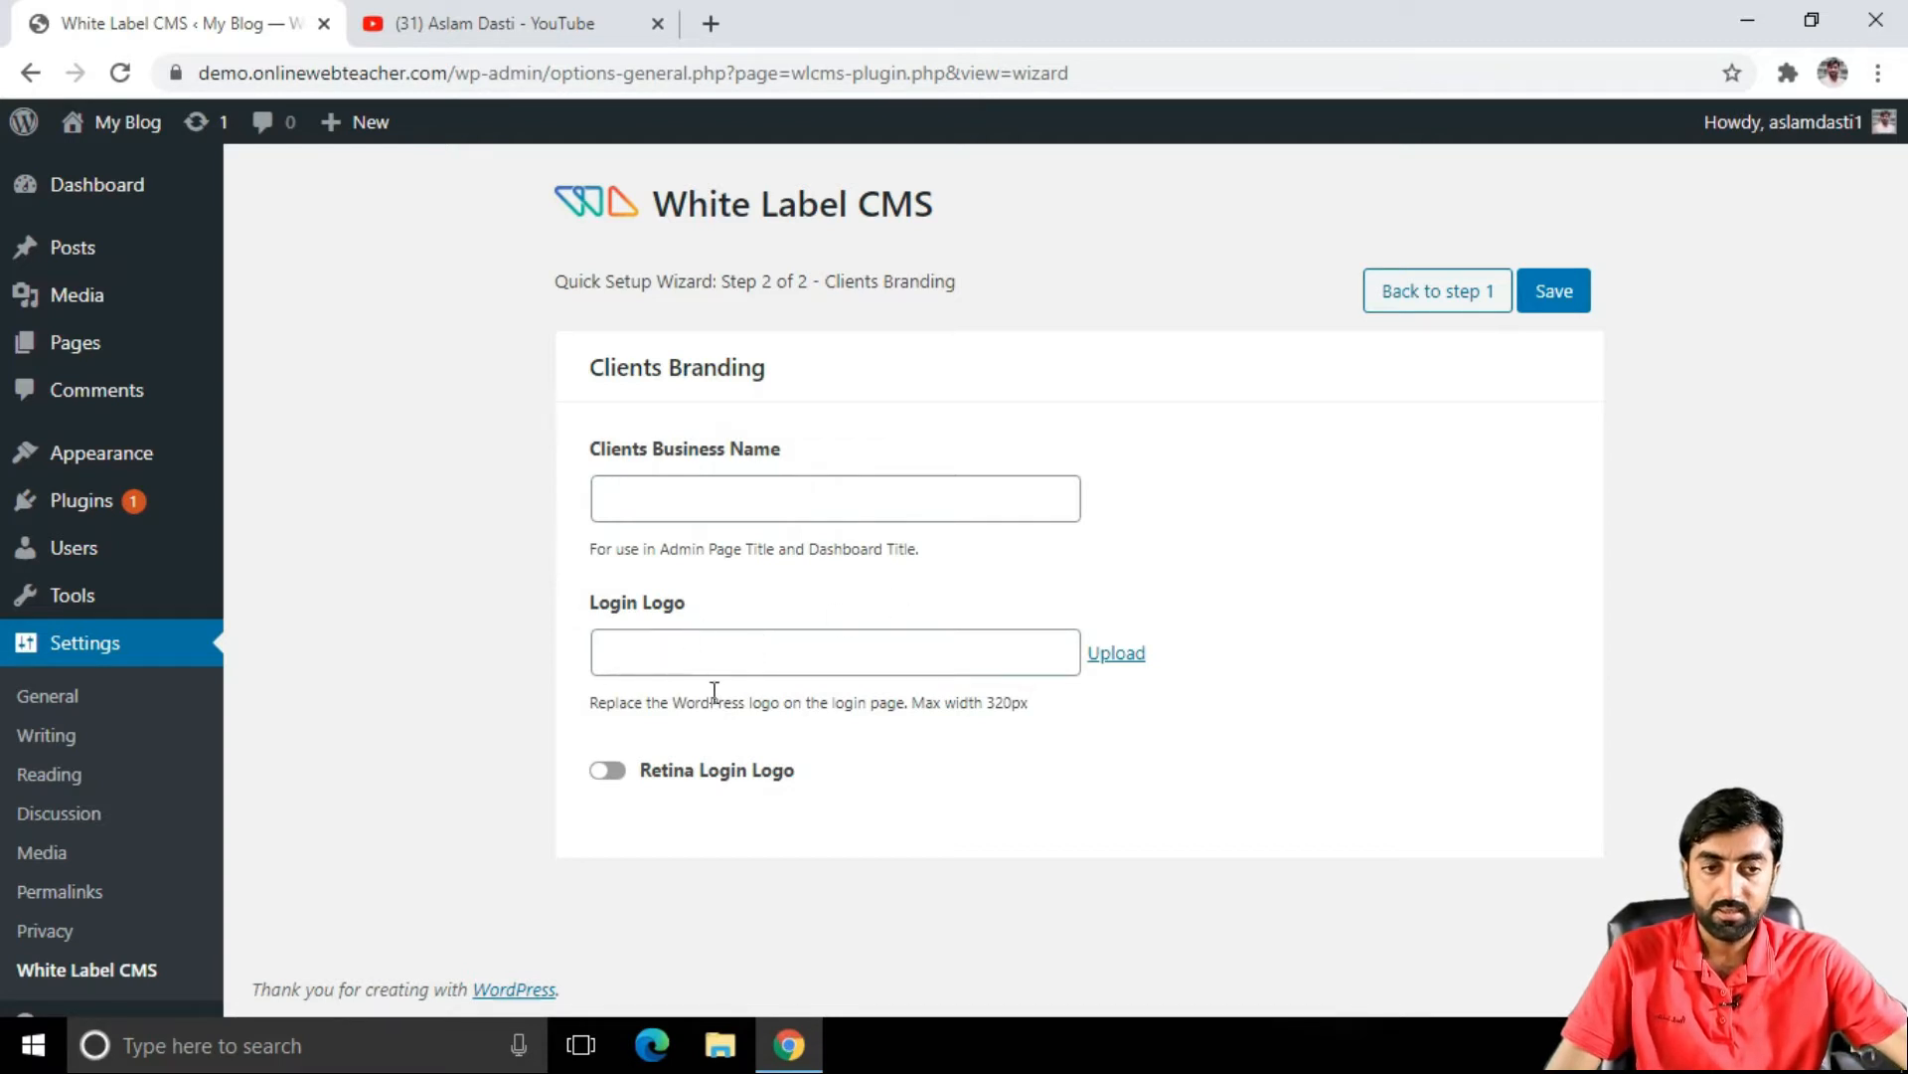
Step: Enter "Online Web Teacher" as the client's business name in the Clients Branding form
click(674, 502)
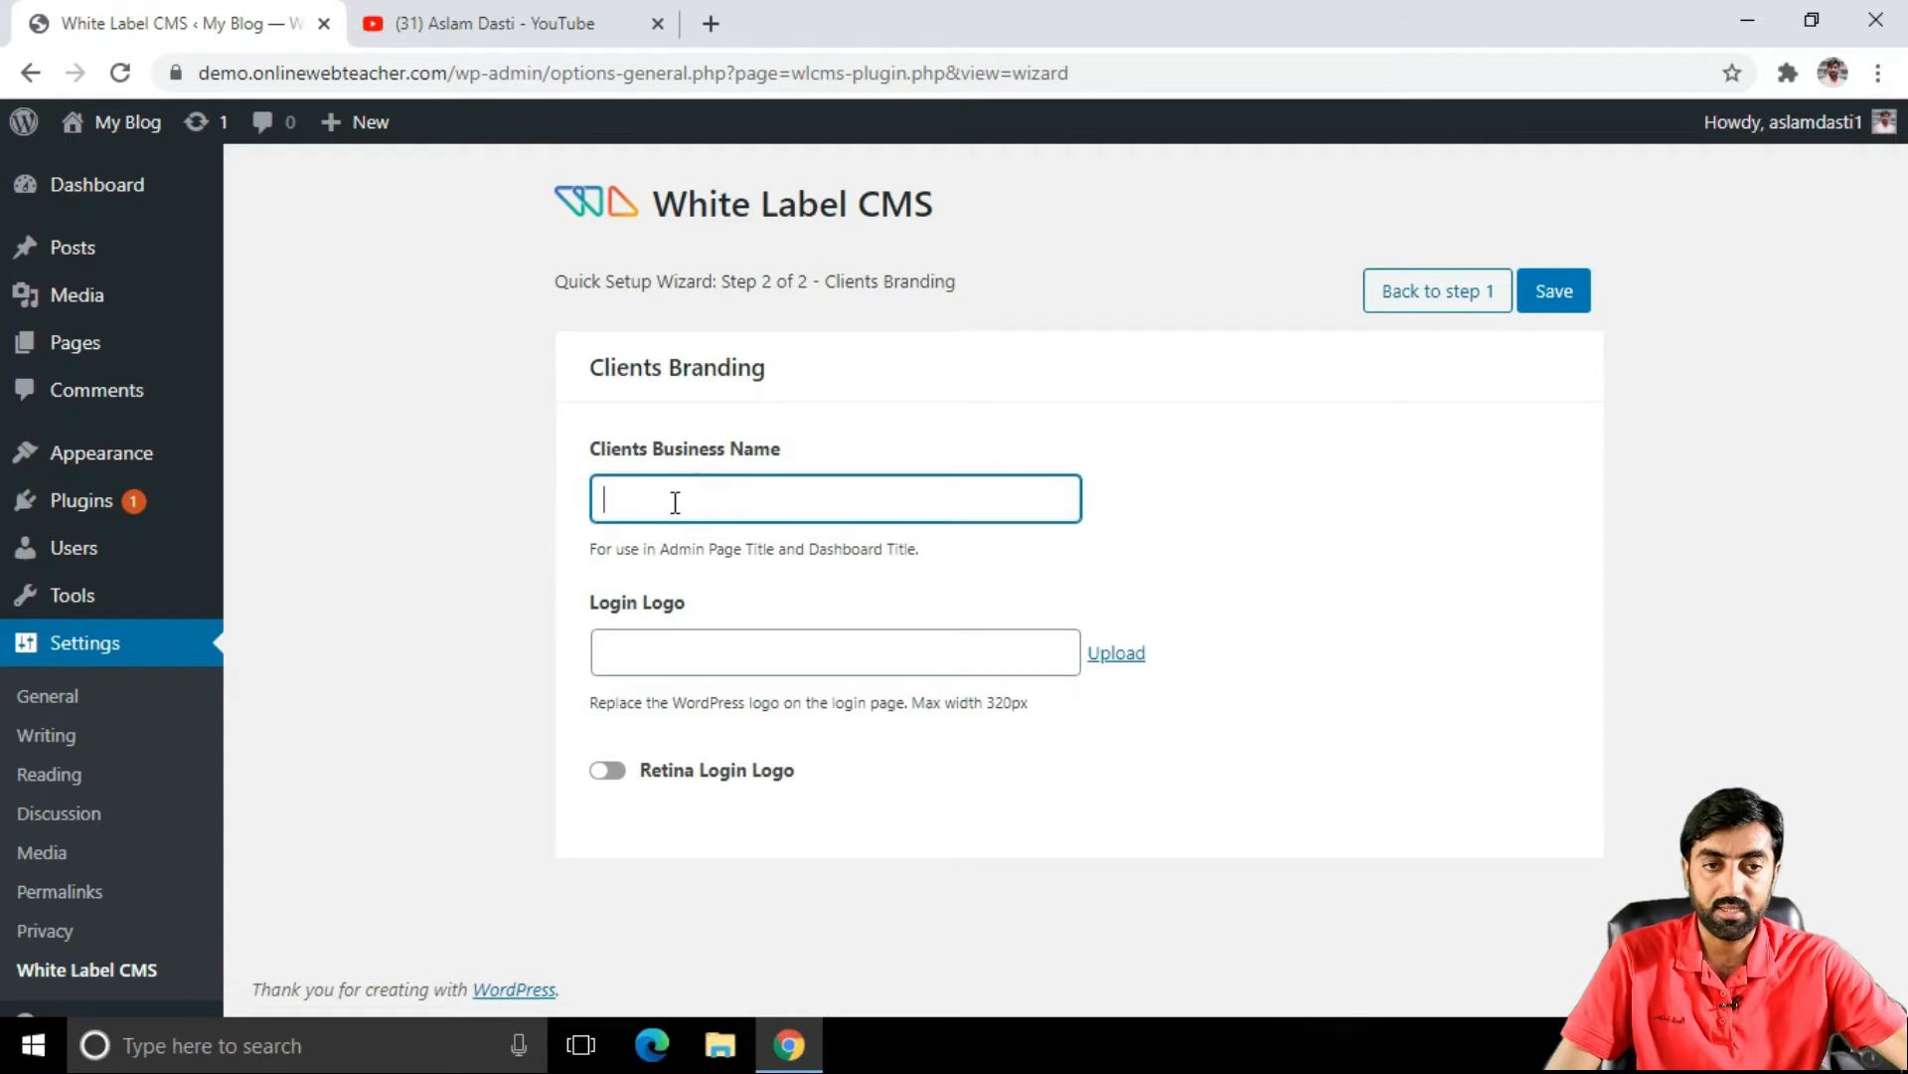
text(ON)
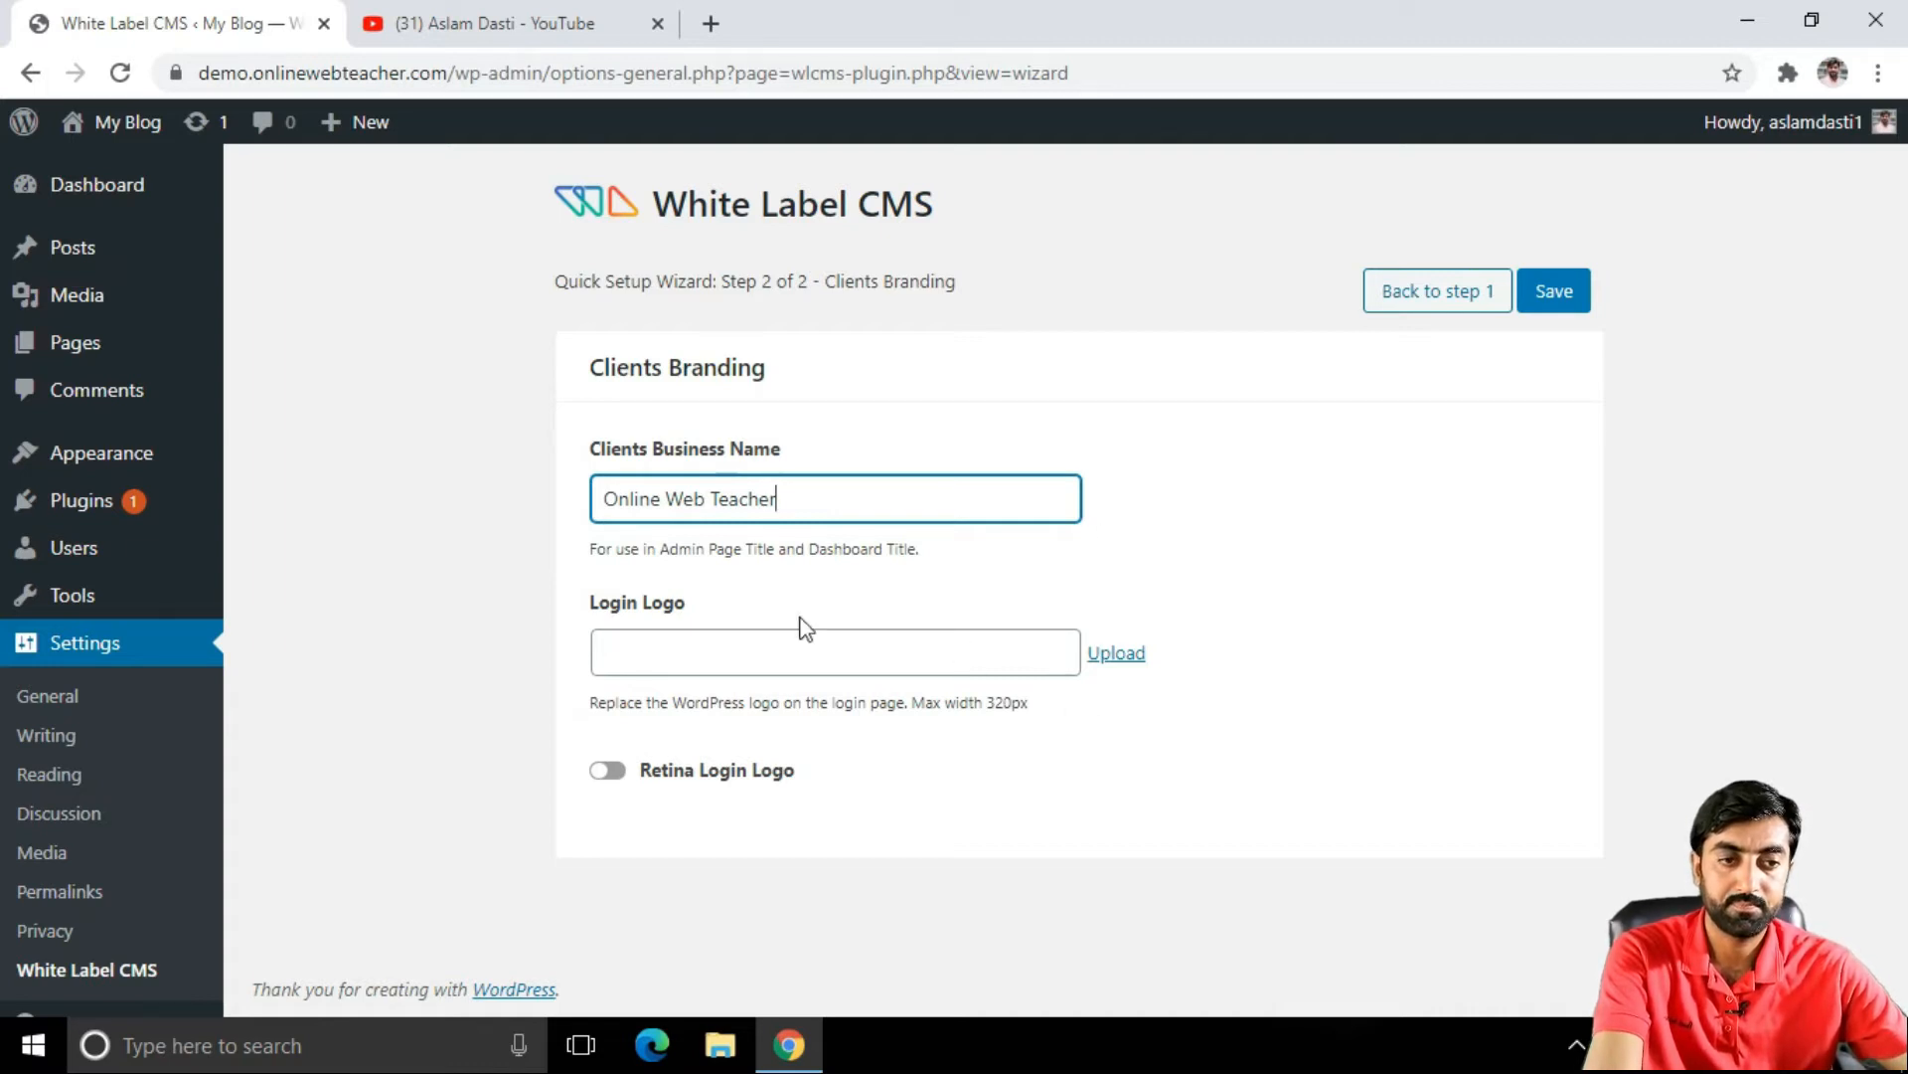
click(1115, 656)
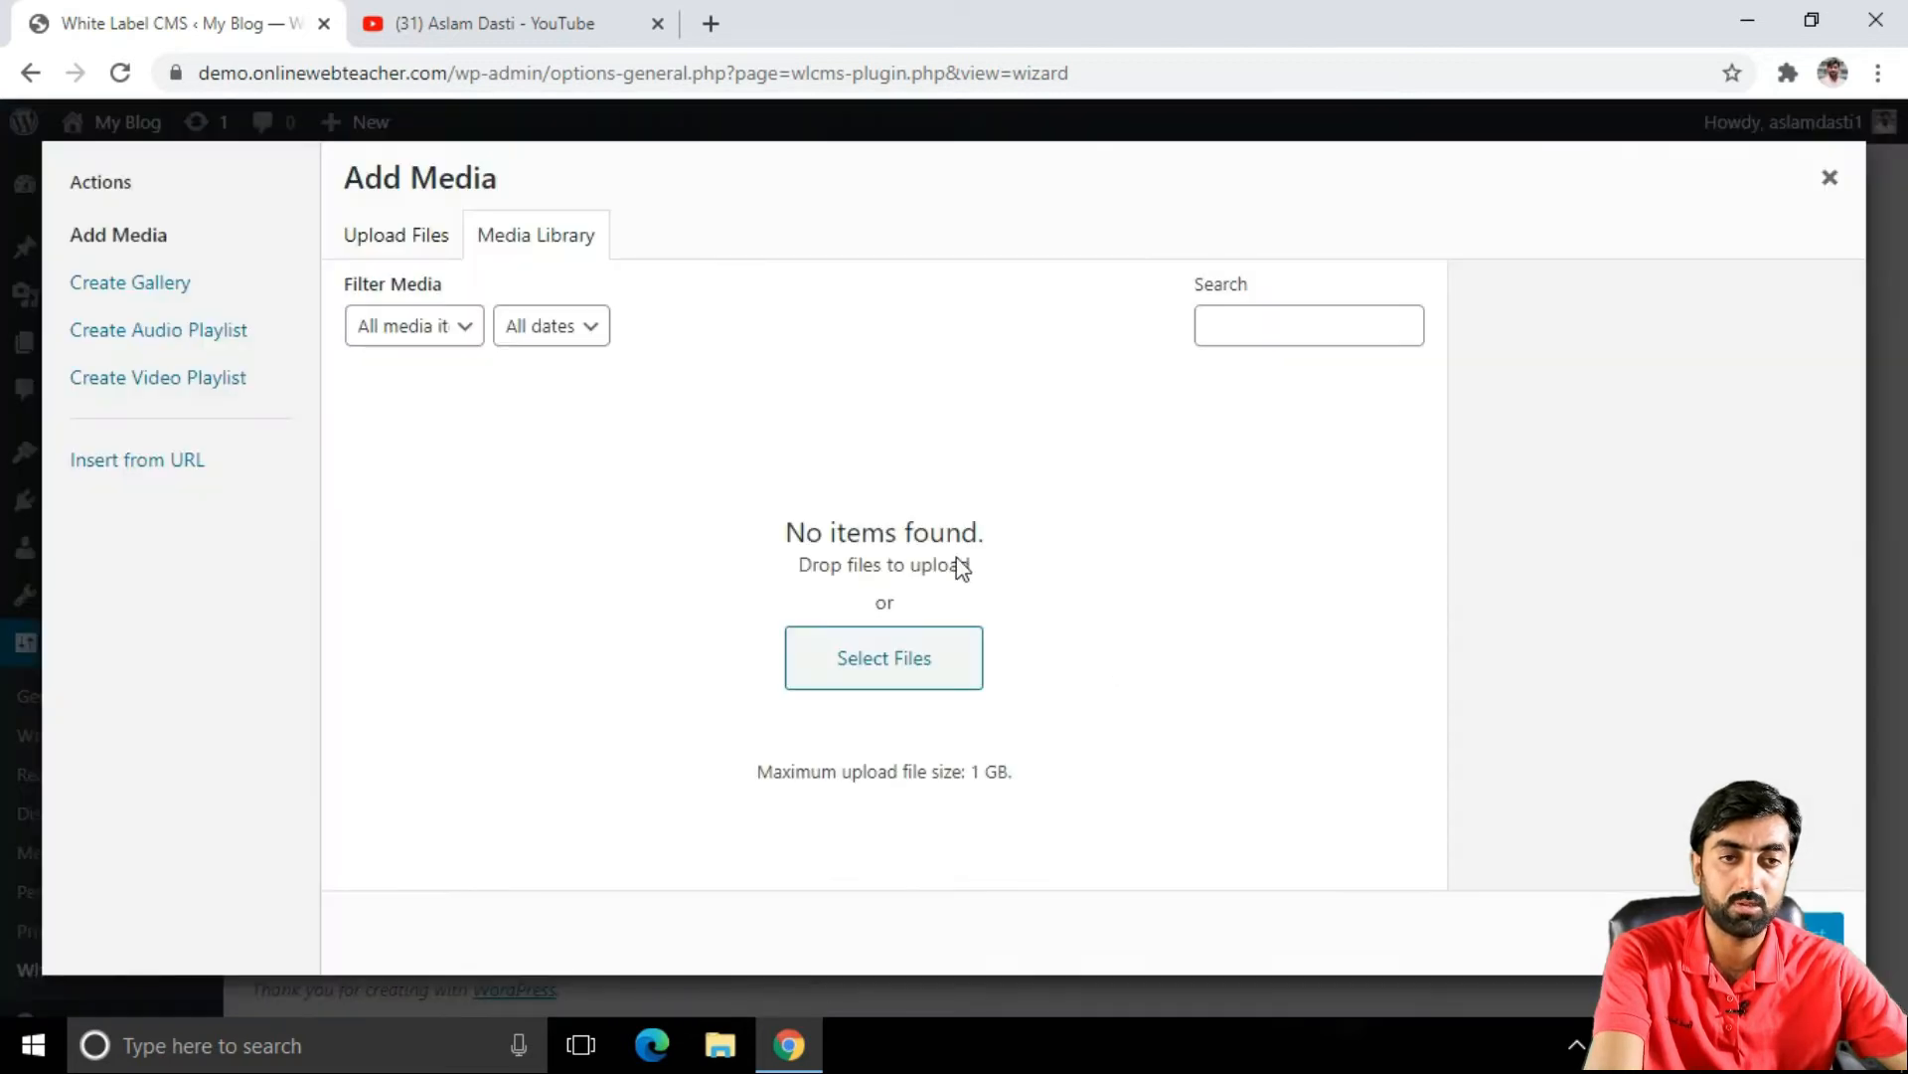
click(1830, 179)
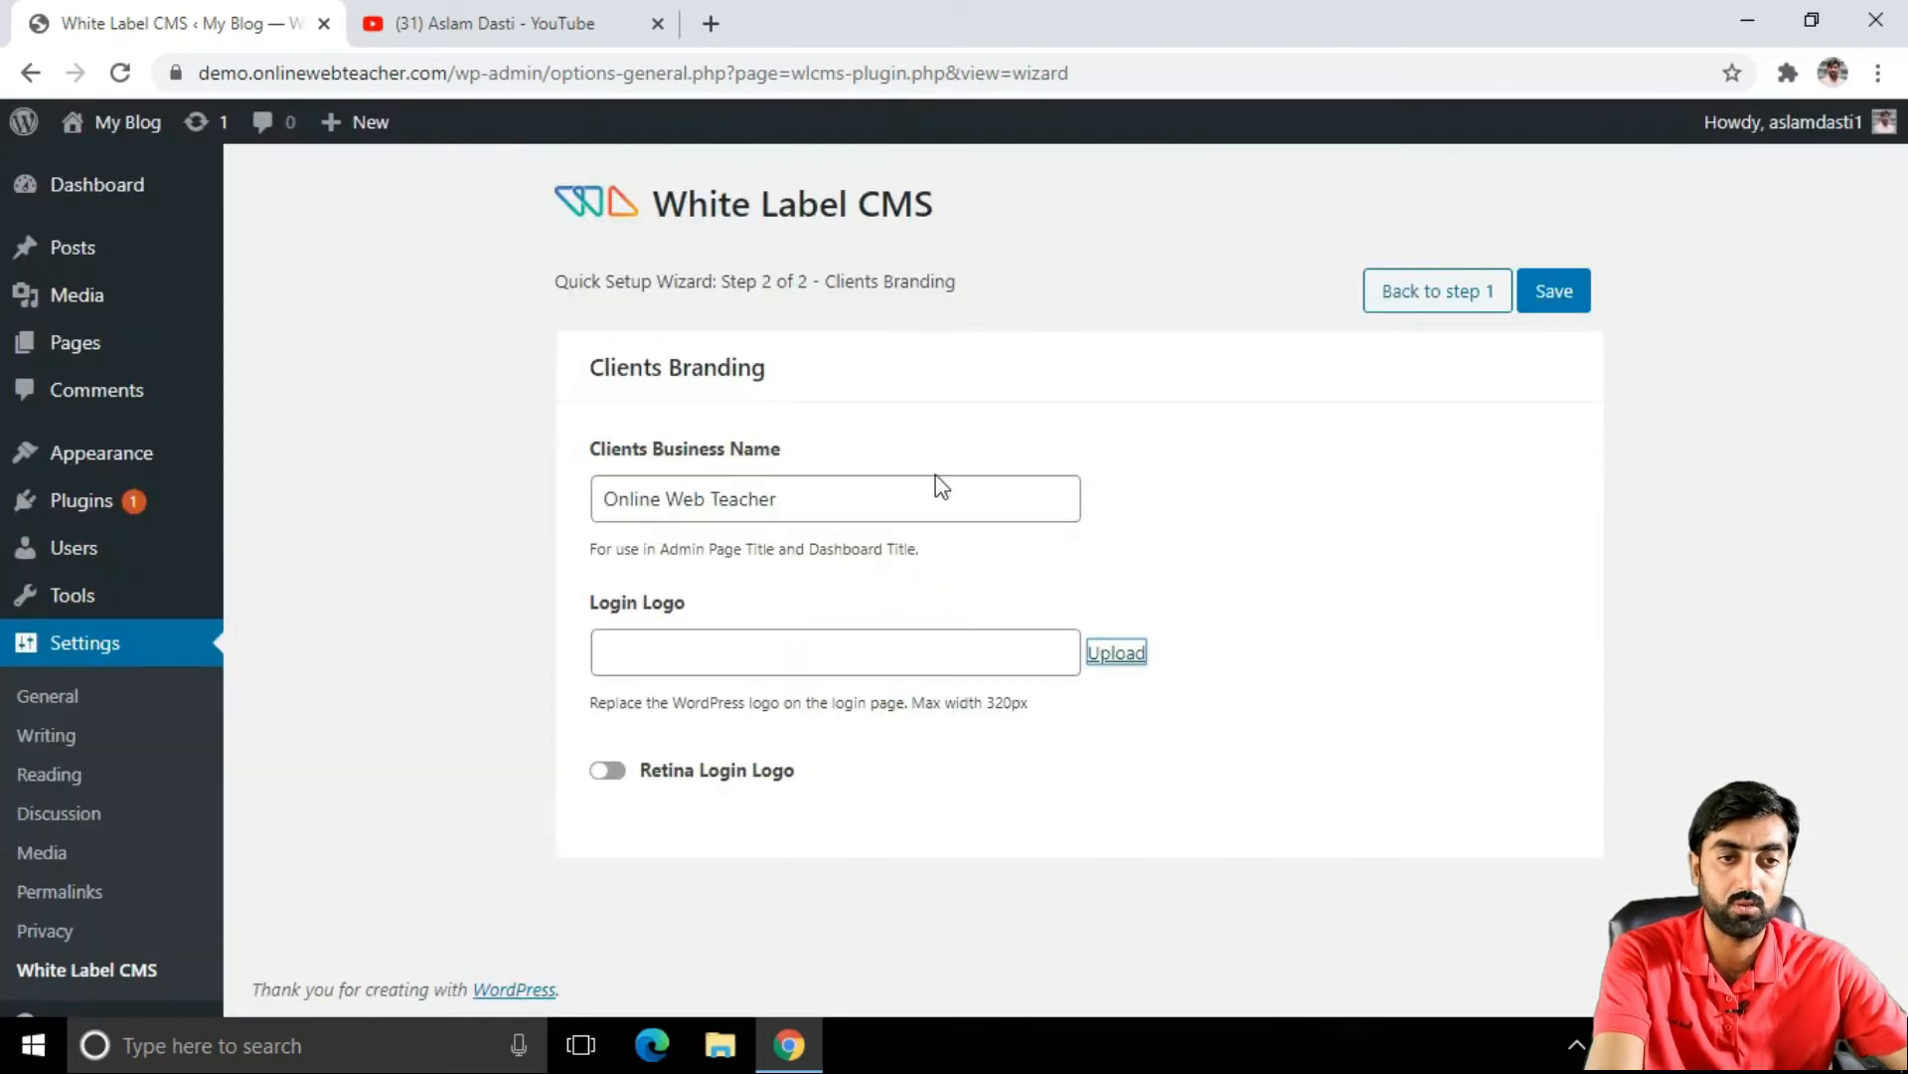
Step: Save the White Label CMS logo image from the page to the Downloads folder as wlcms-logo (1) in PNG format
right_click(579, 221)
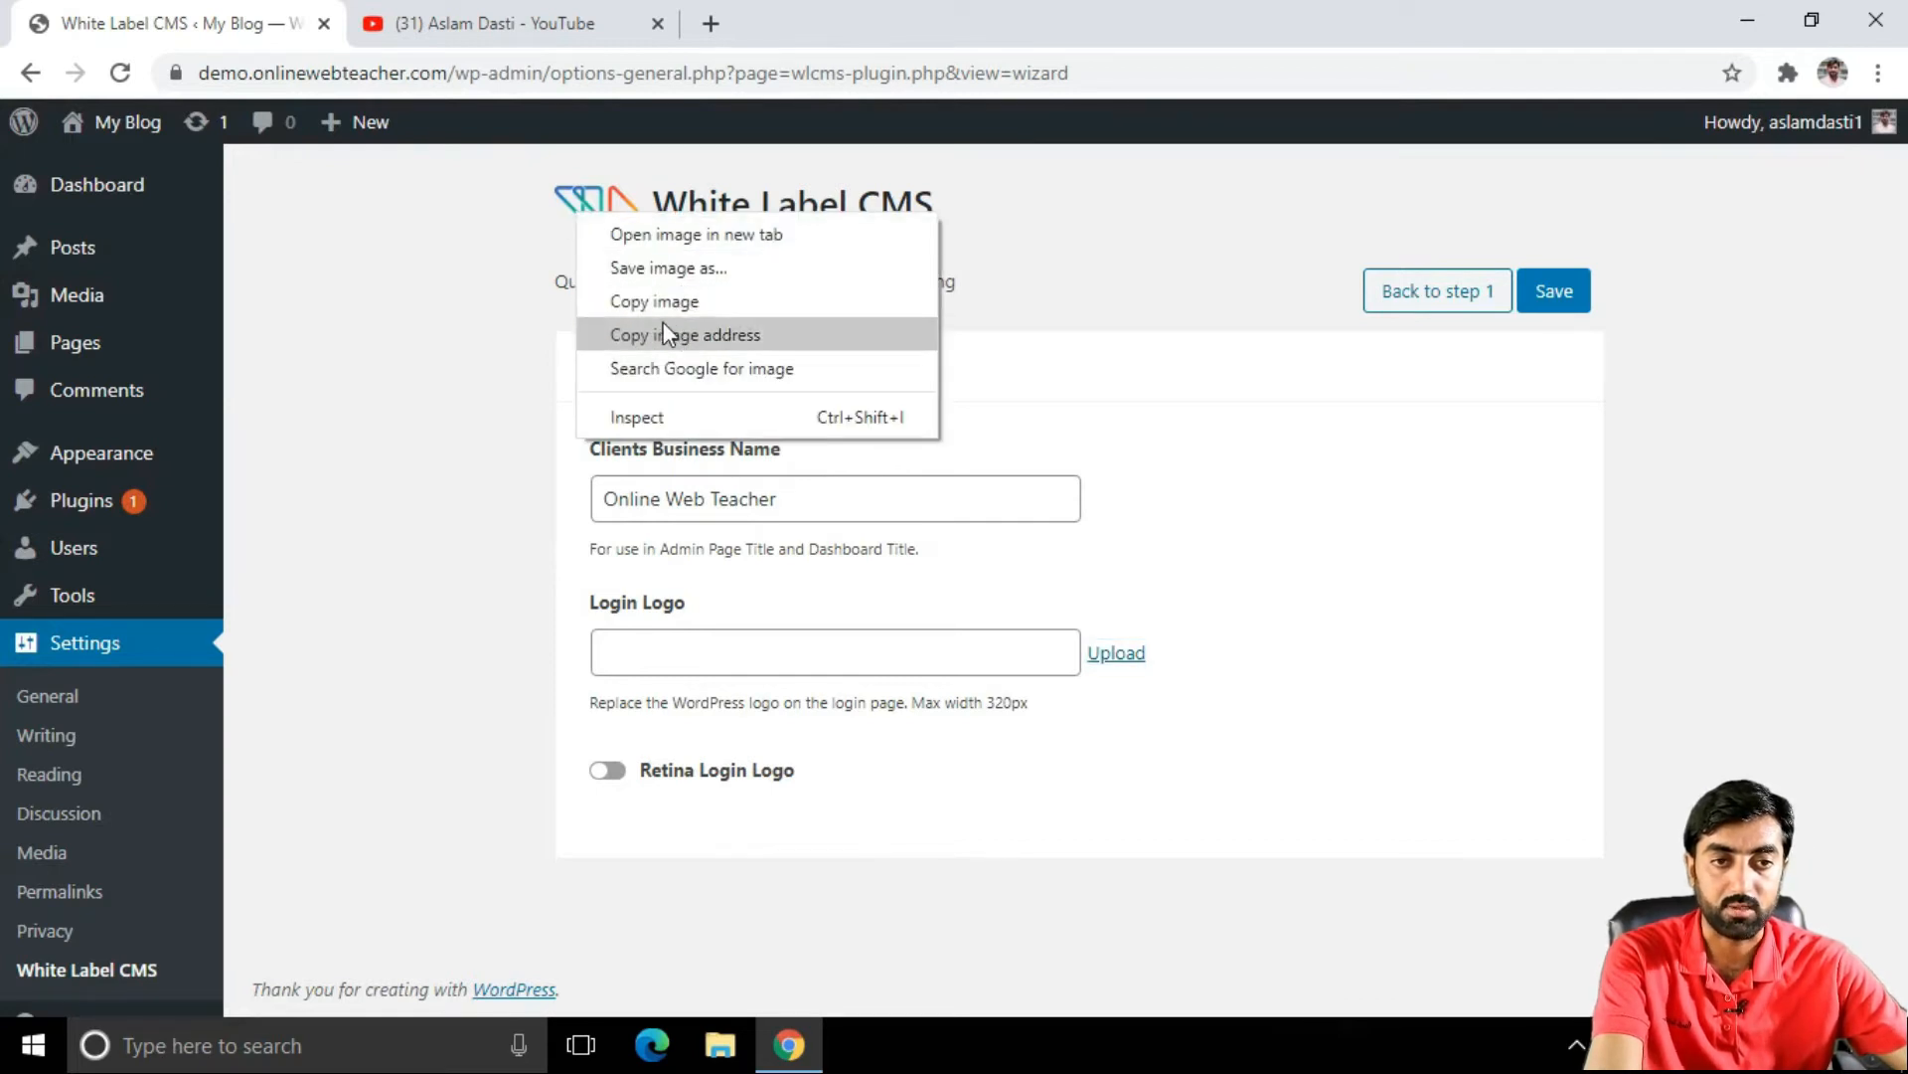
click(611, 267)
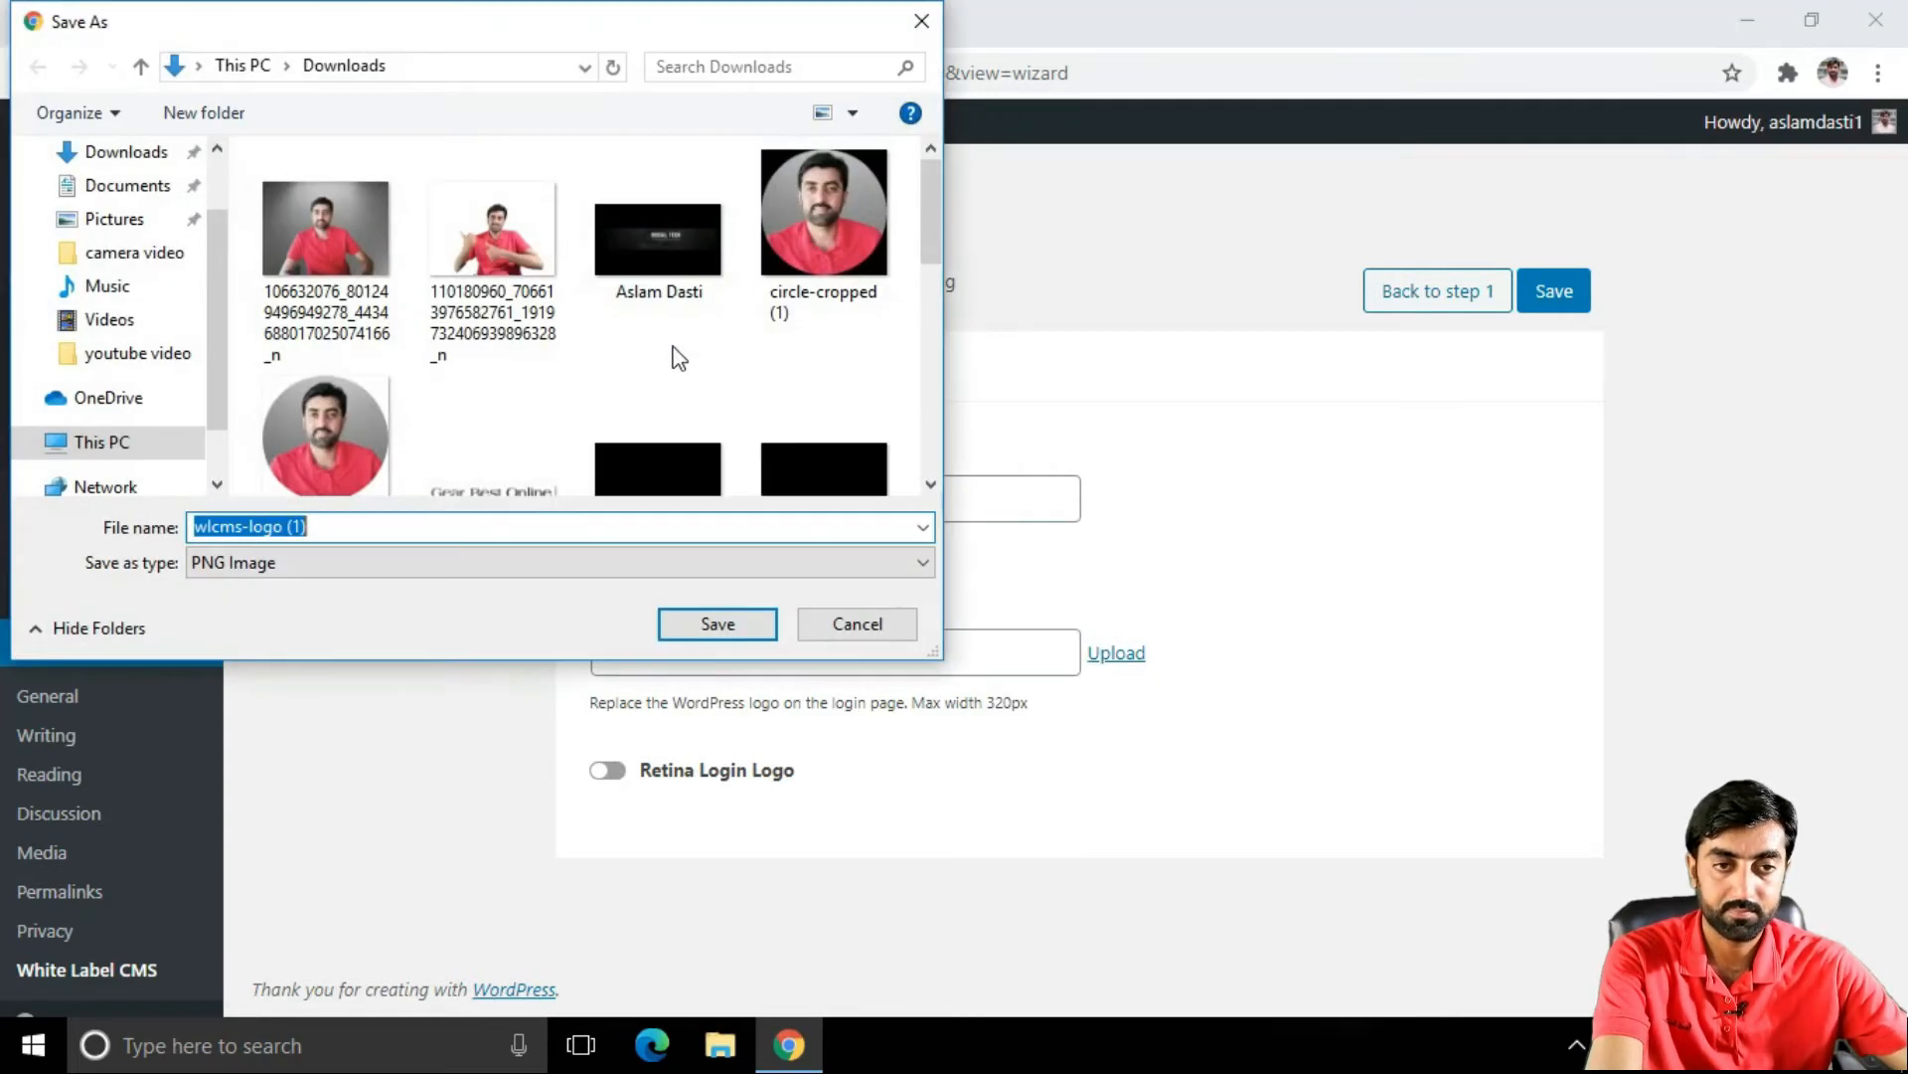
click(711, 621)
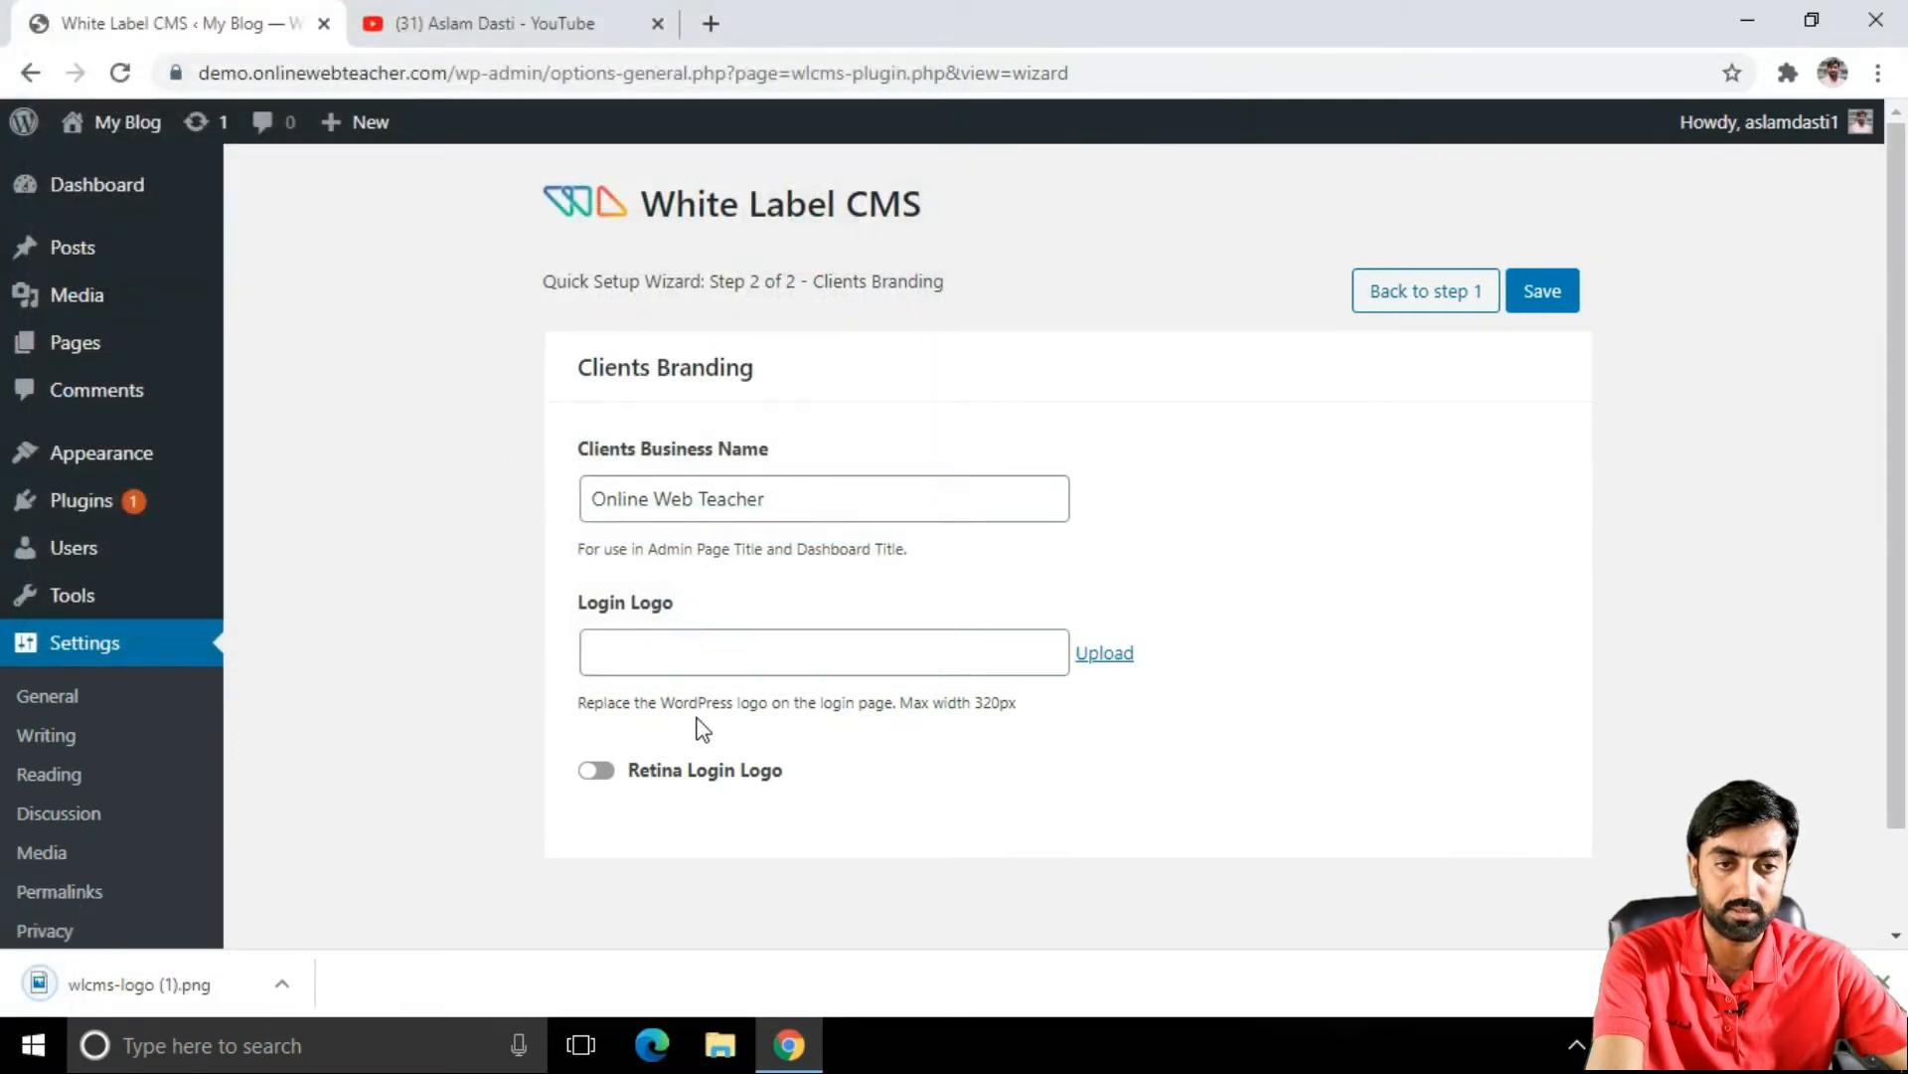
Step: Upload wlcms-logo (1).png as the login logo and save the wizard's client branding settings
click(1113, 652)
drag(129, 994, 820, 700)
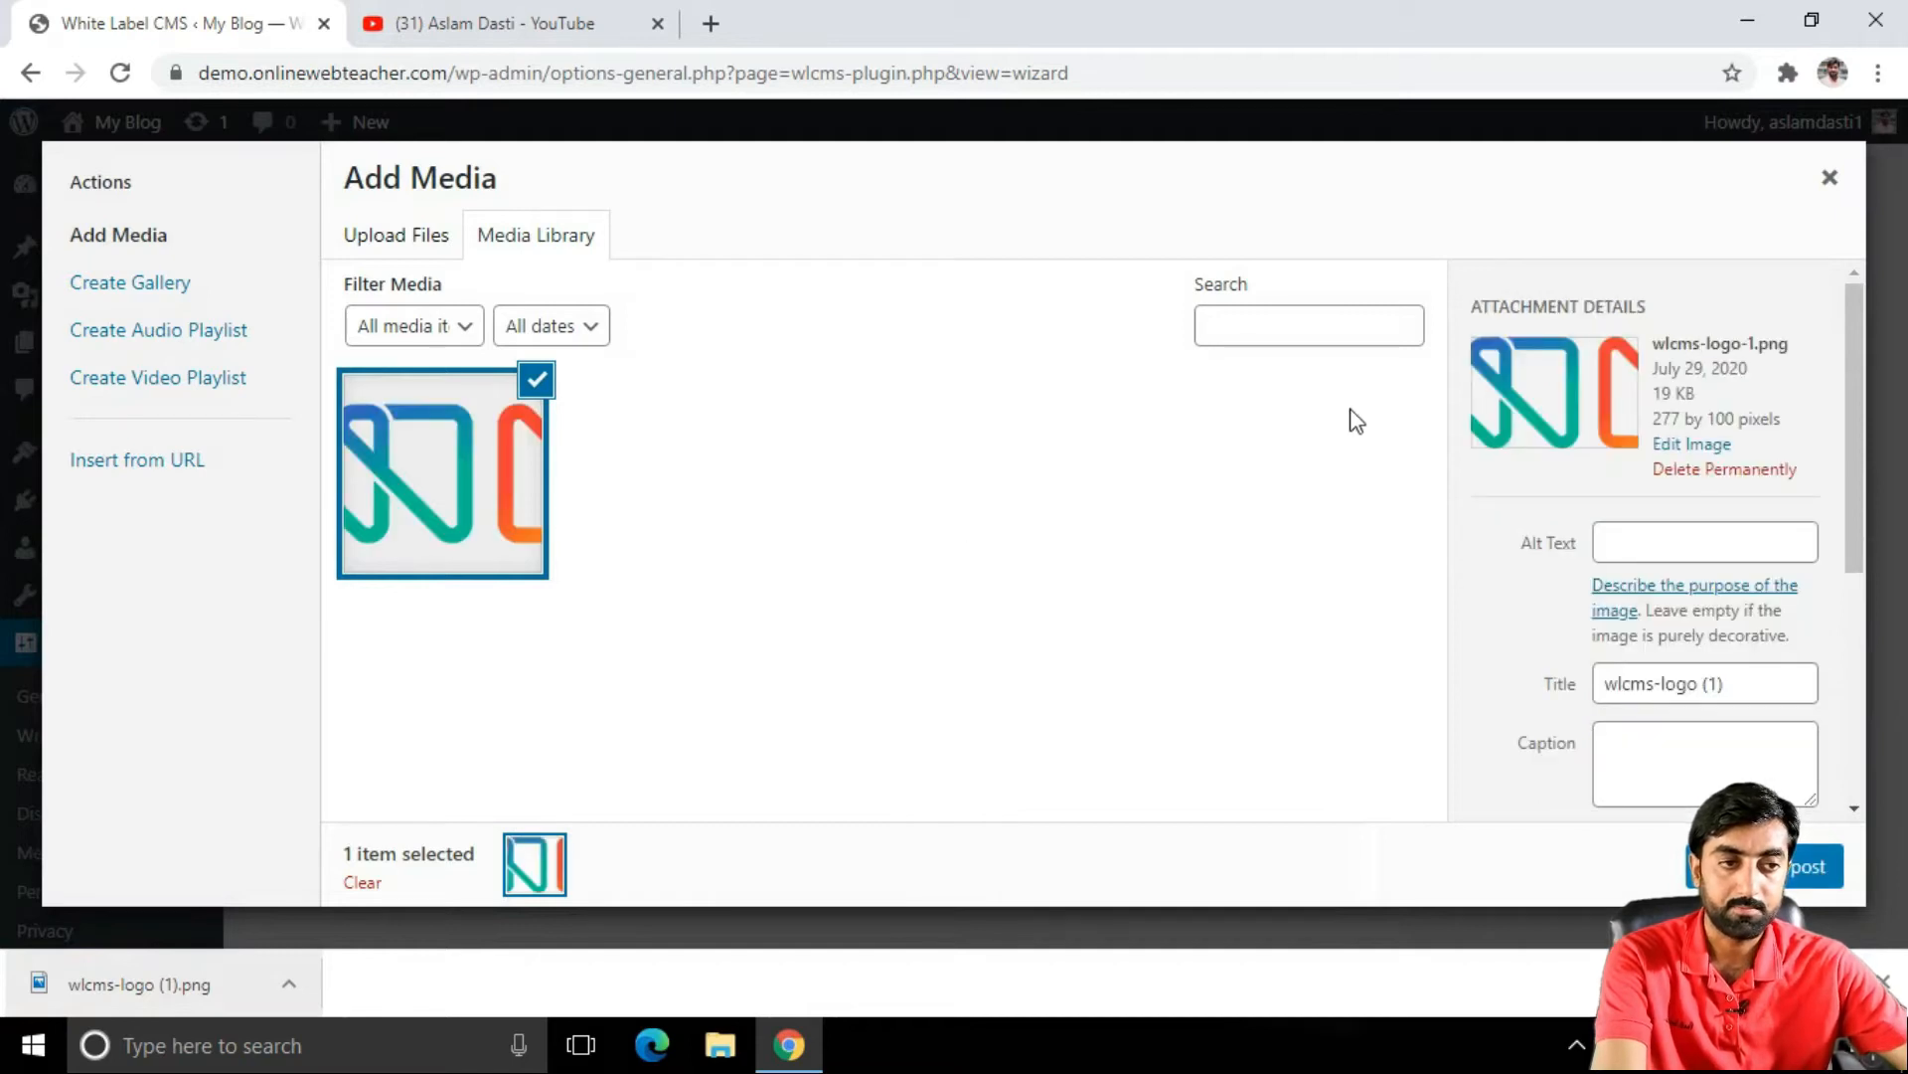
click(1797, 867)
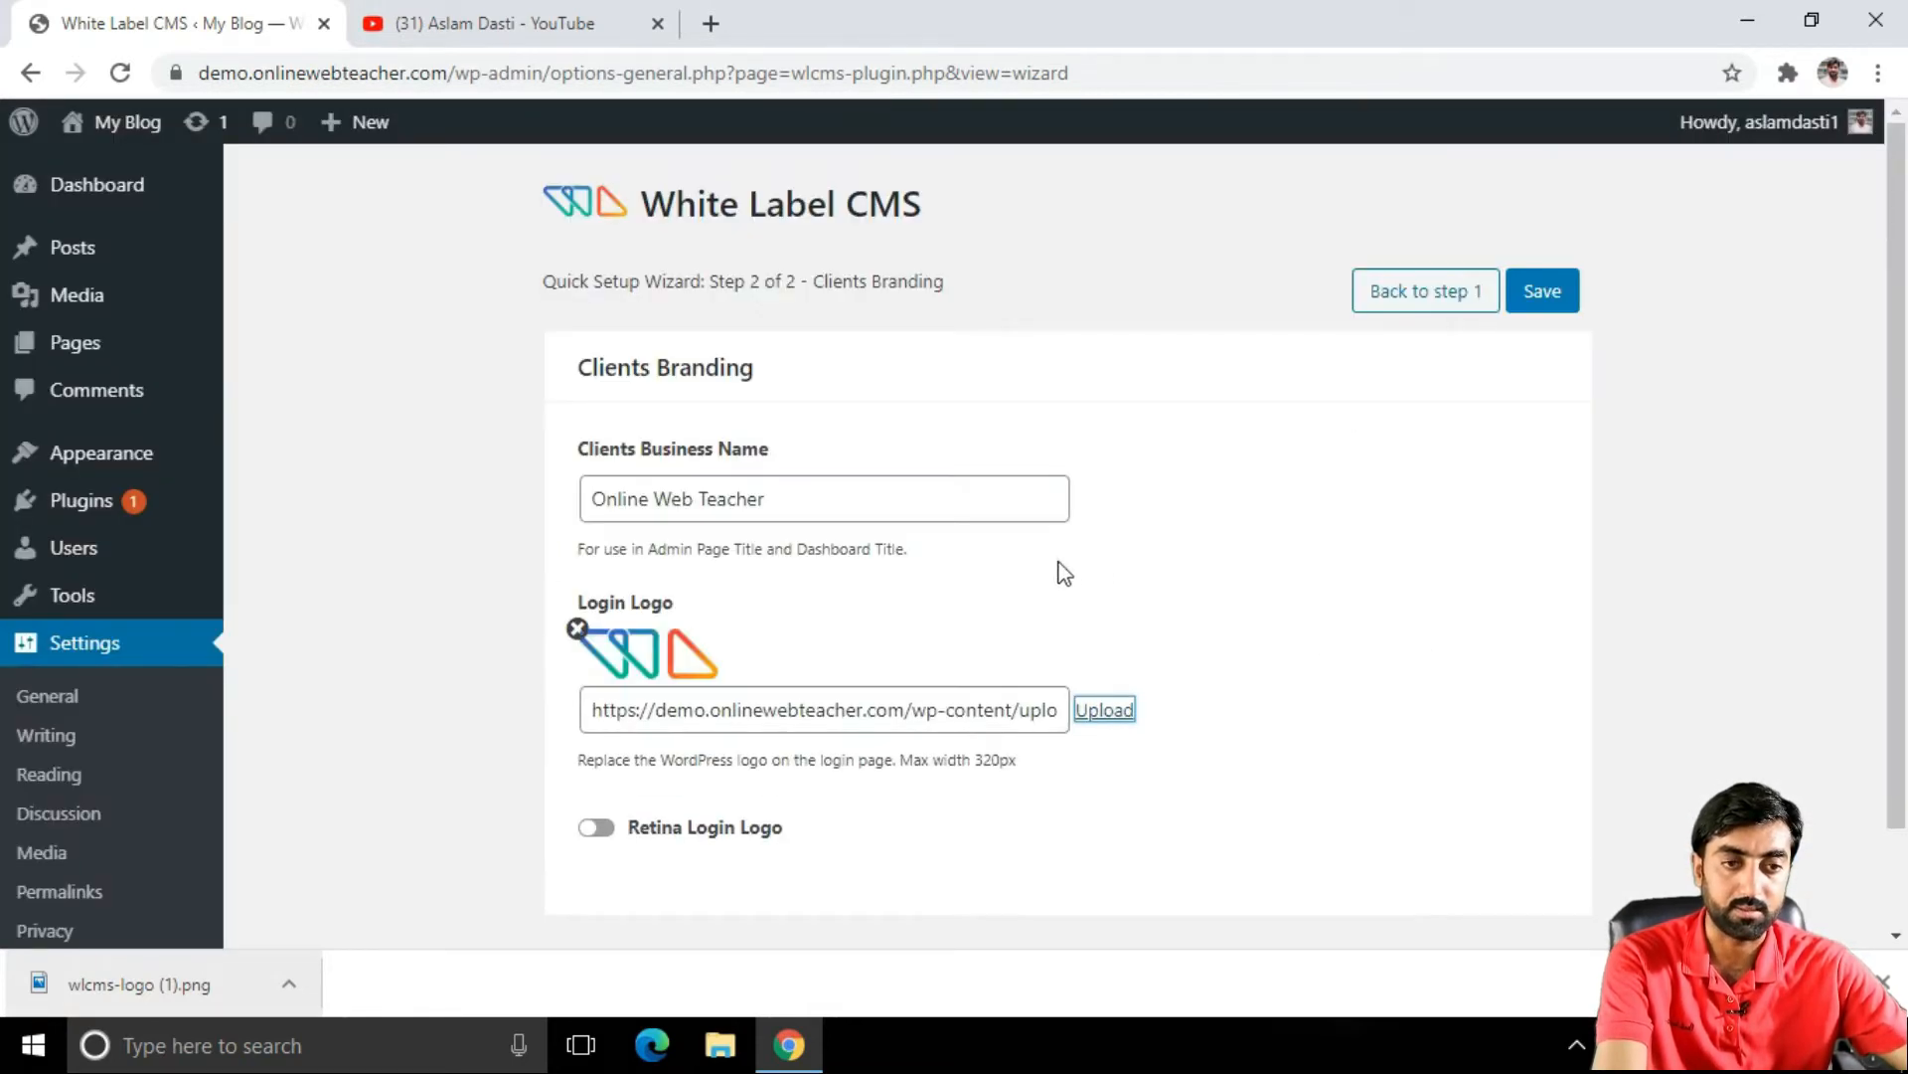
scroll(815, 780, down, 2)
scroll(952, 700, up, 2)
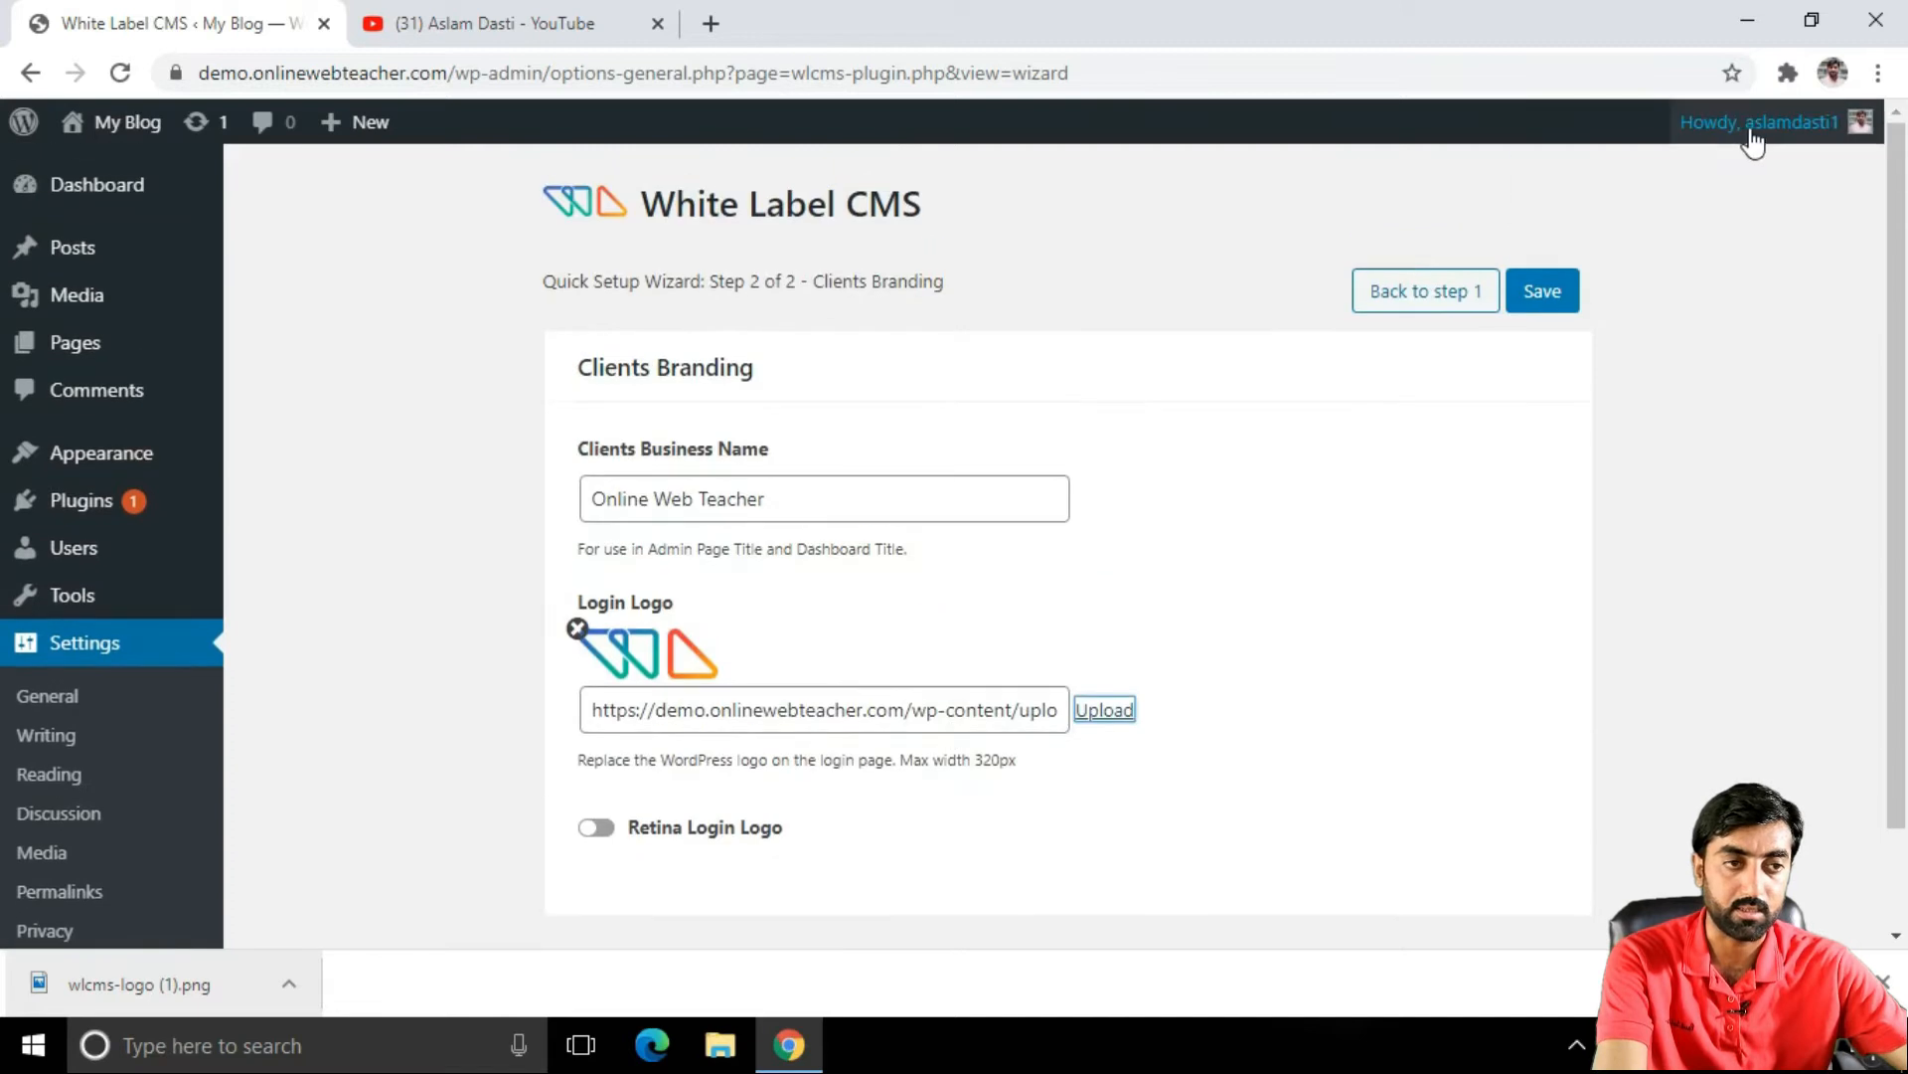
click(1543, 298)
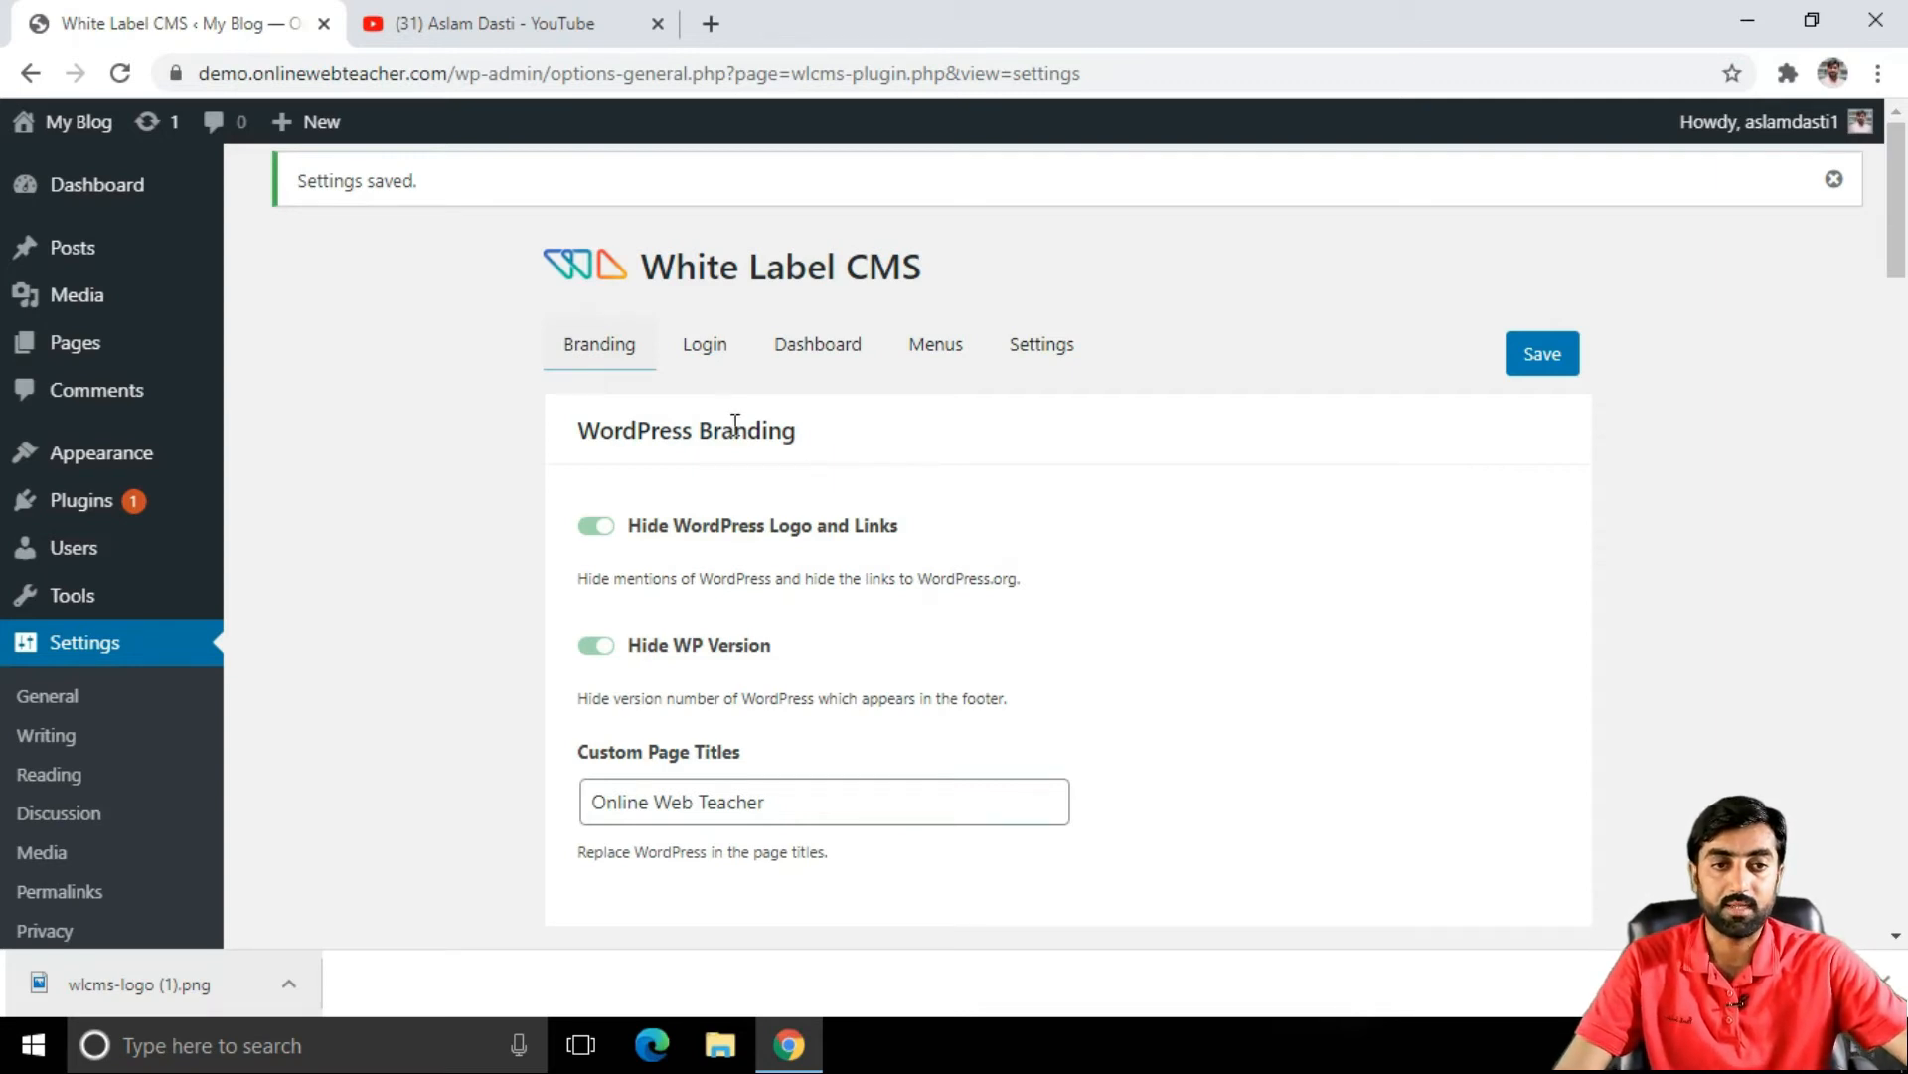
Step: Examine the logo image, logo size, bottom margin and background options in the plugin's login settings
click(707, 350)
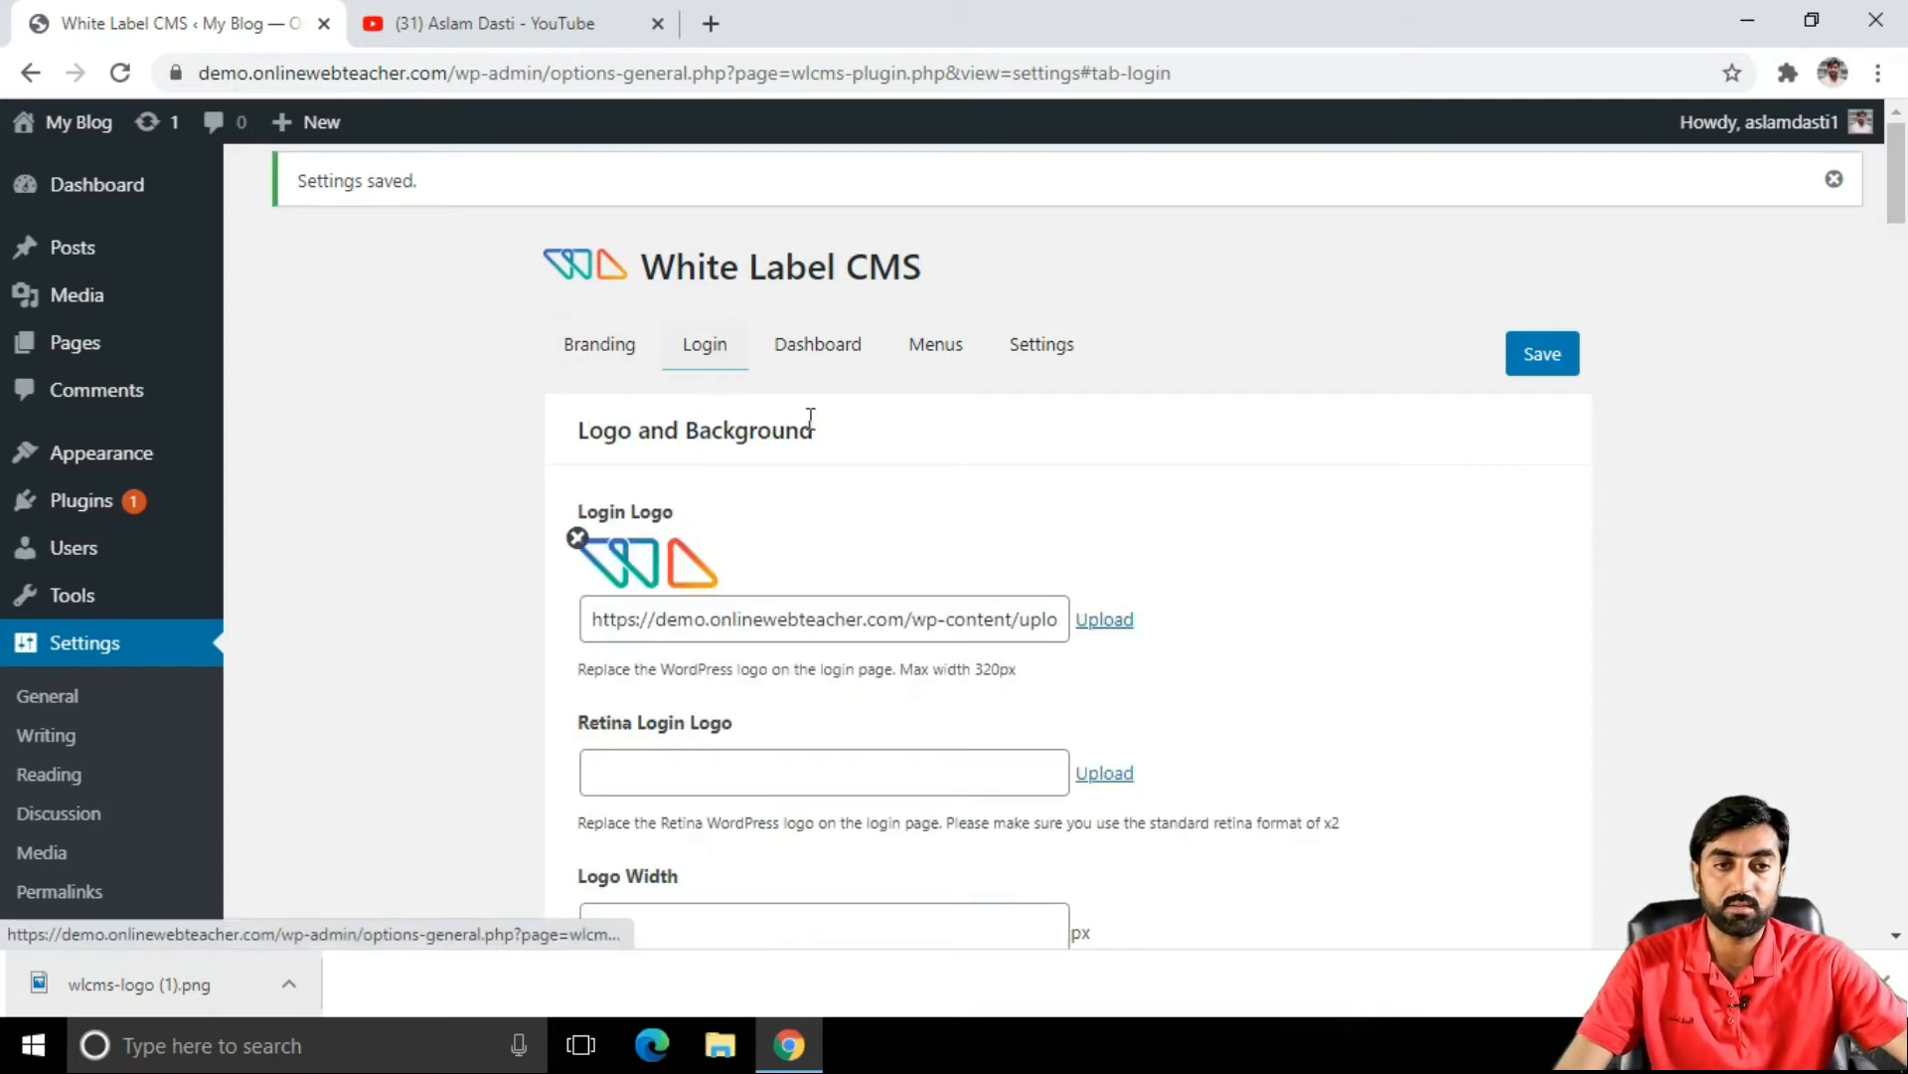
scroll(998, 501, down, 2)
scroll(809, 461, up, 2)
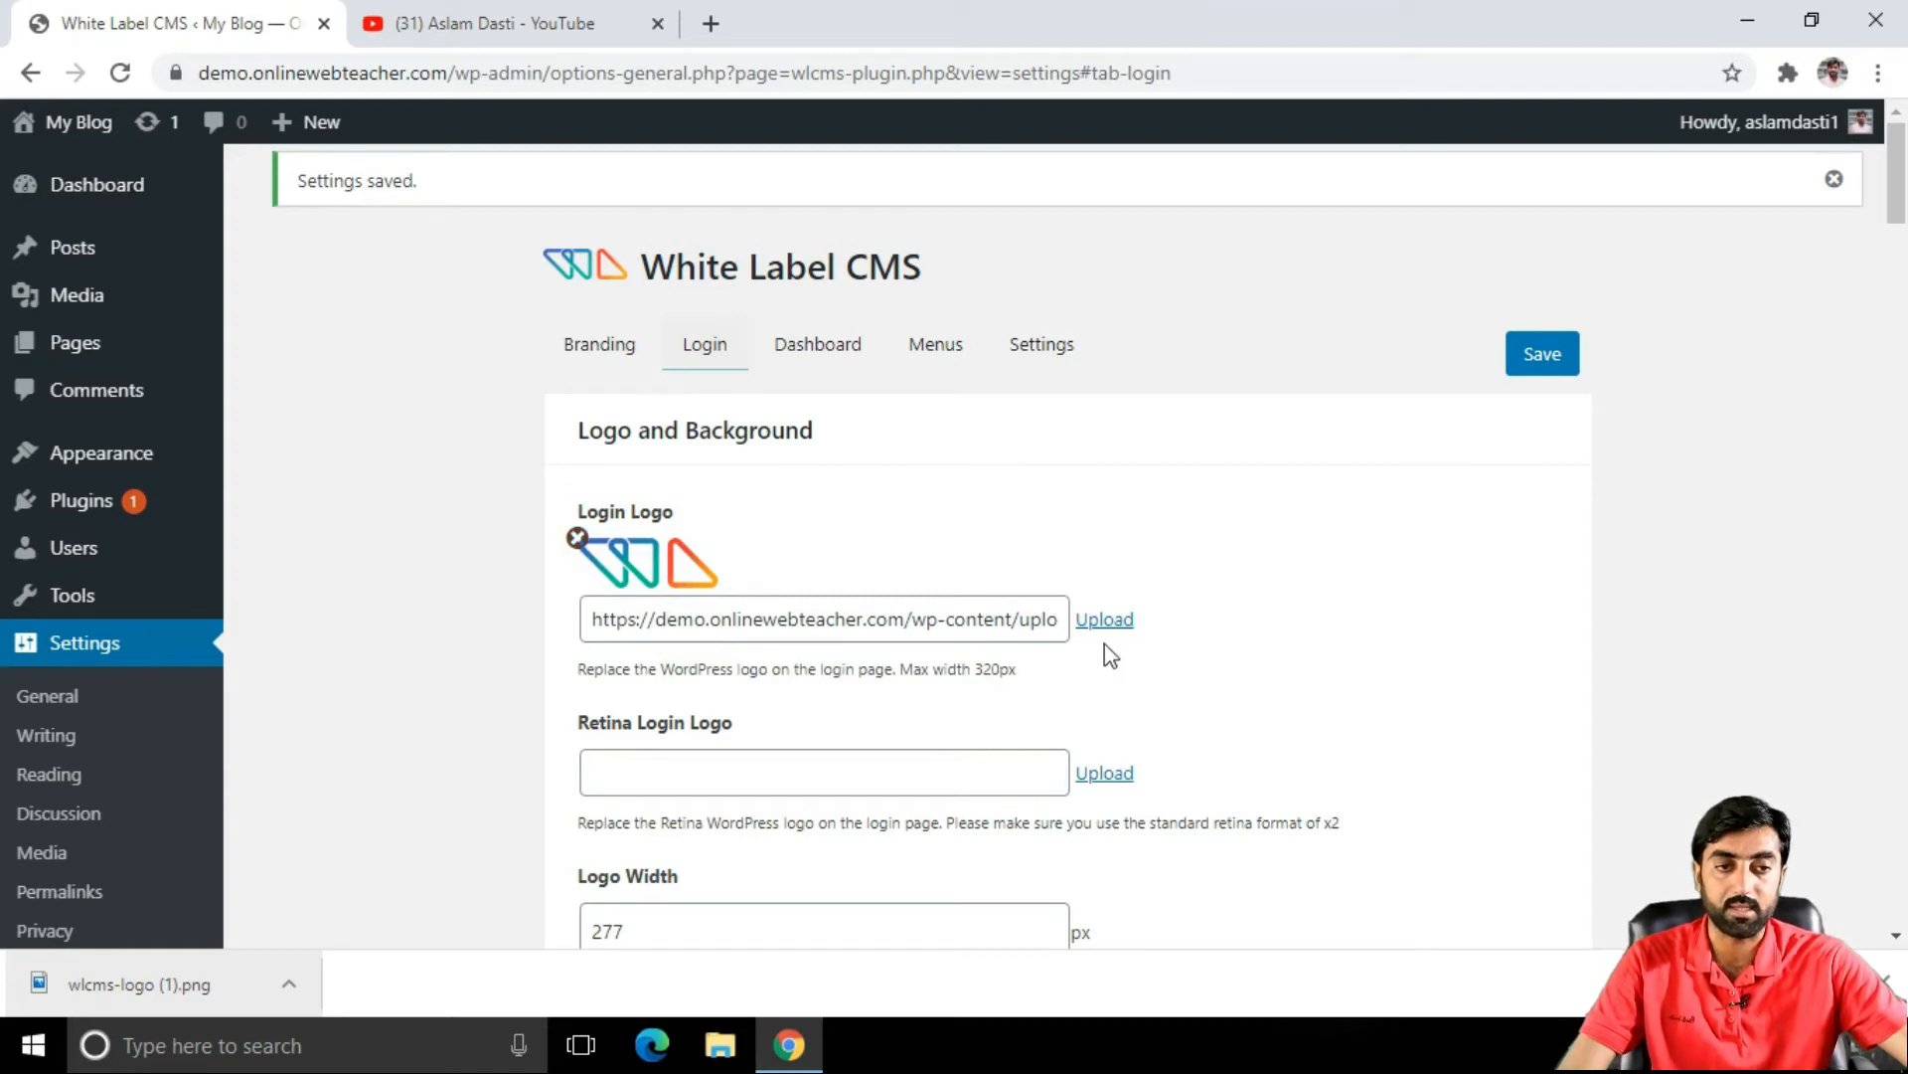
scroll(1094, 641, down, 4)
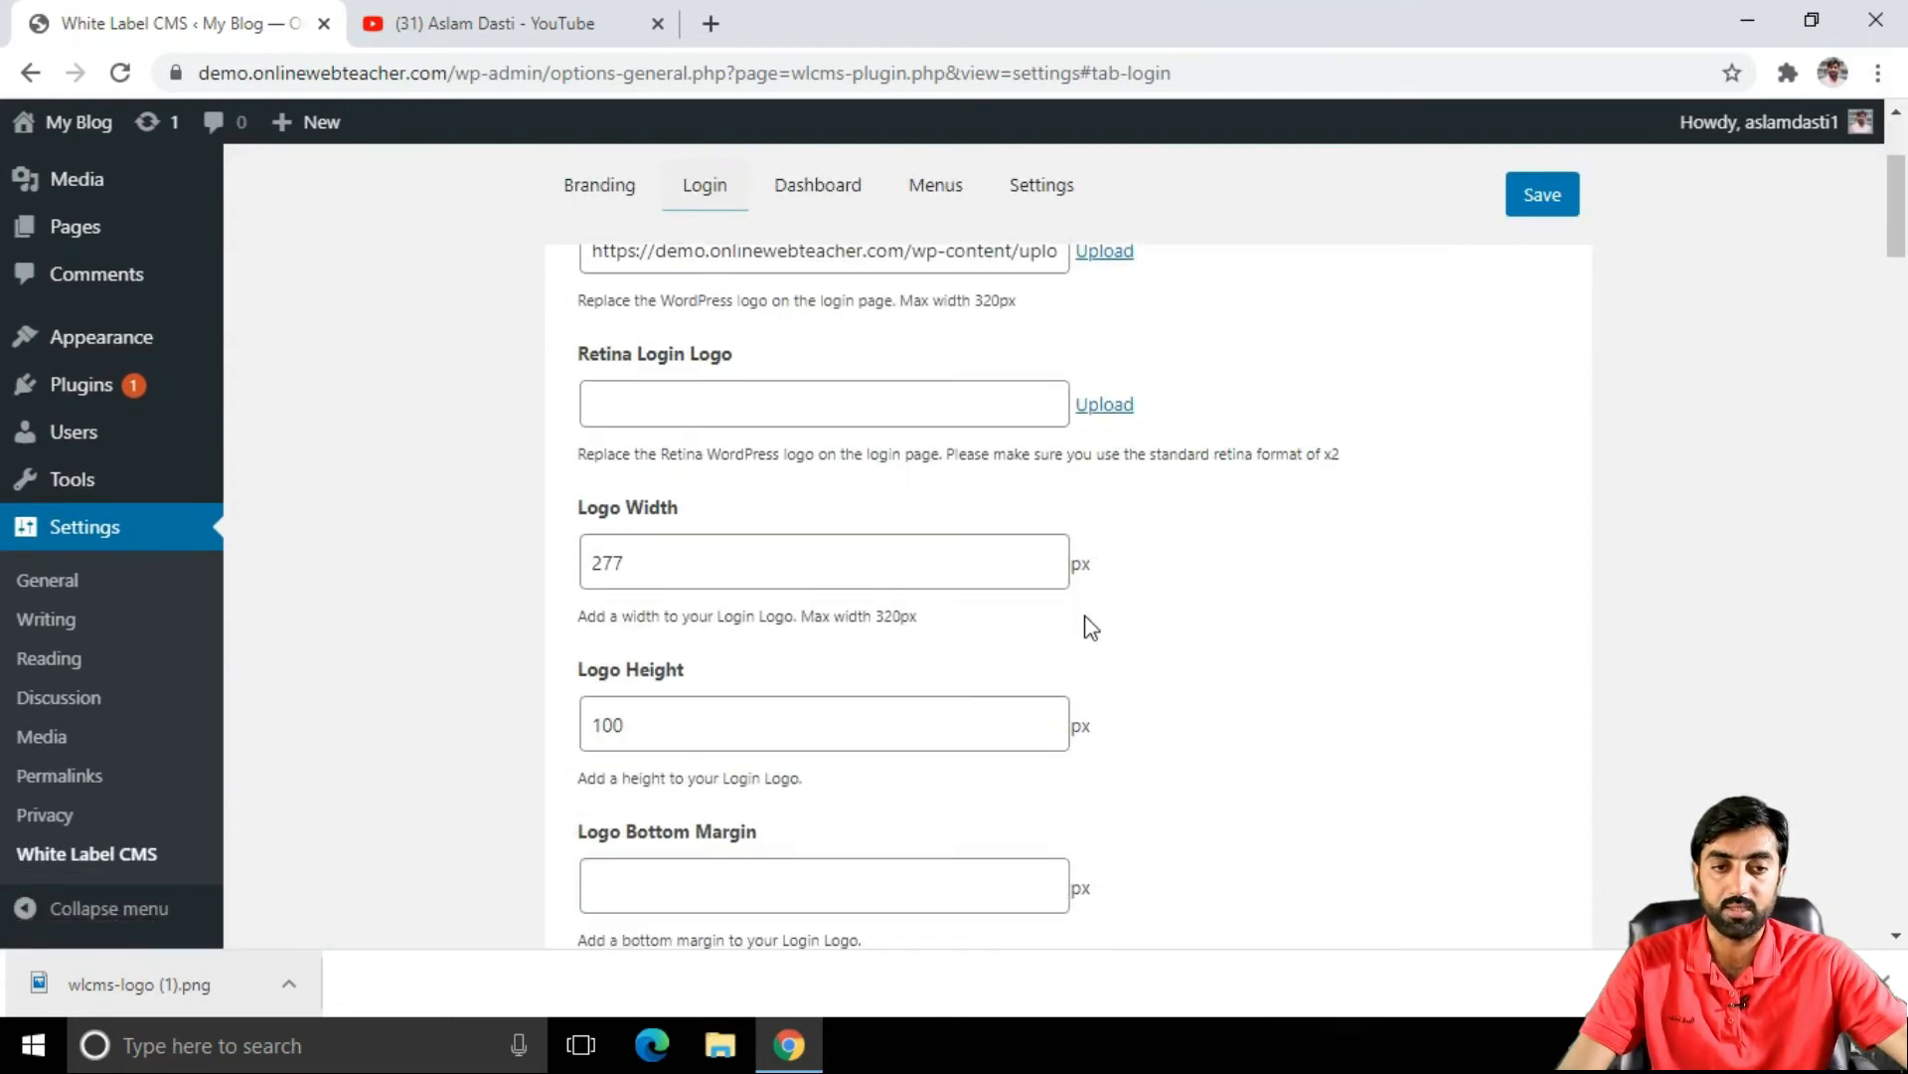
scroll(720, 554, down, 1)
scroll(720, 554, down, 3)
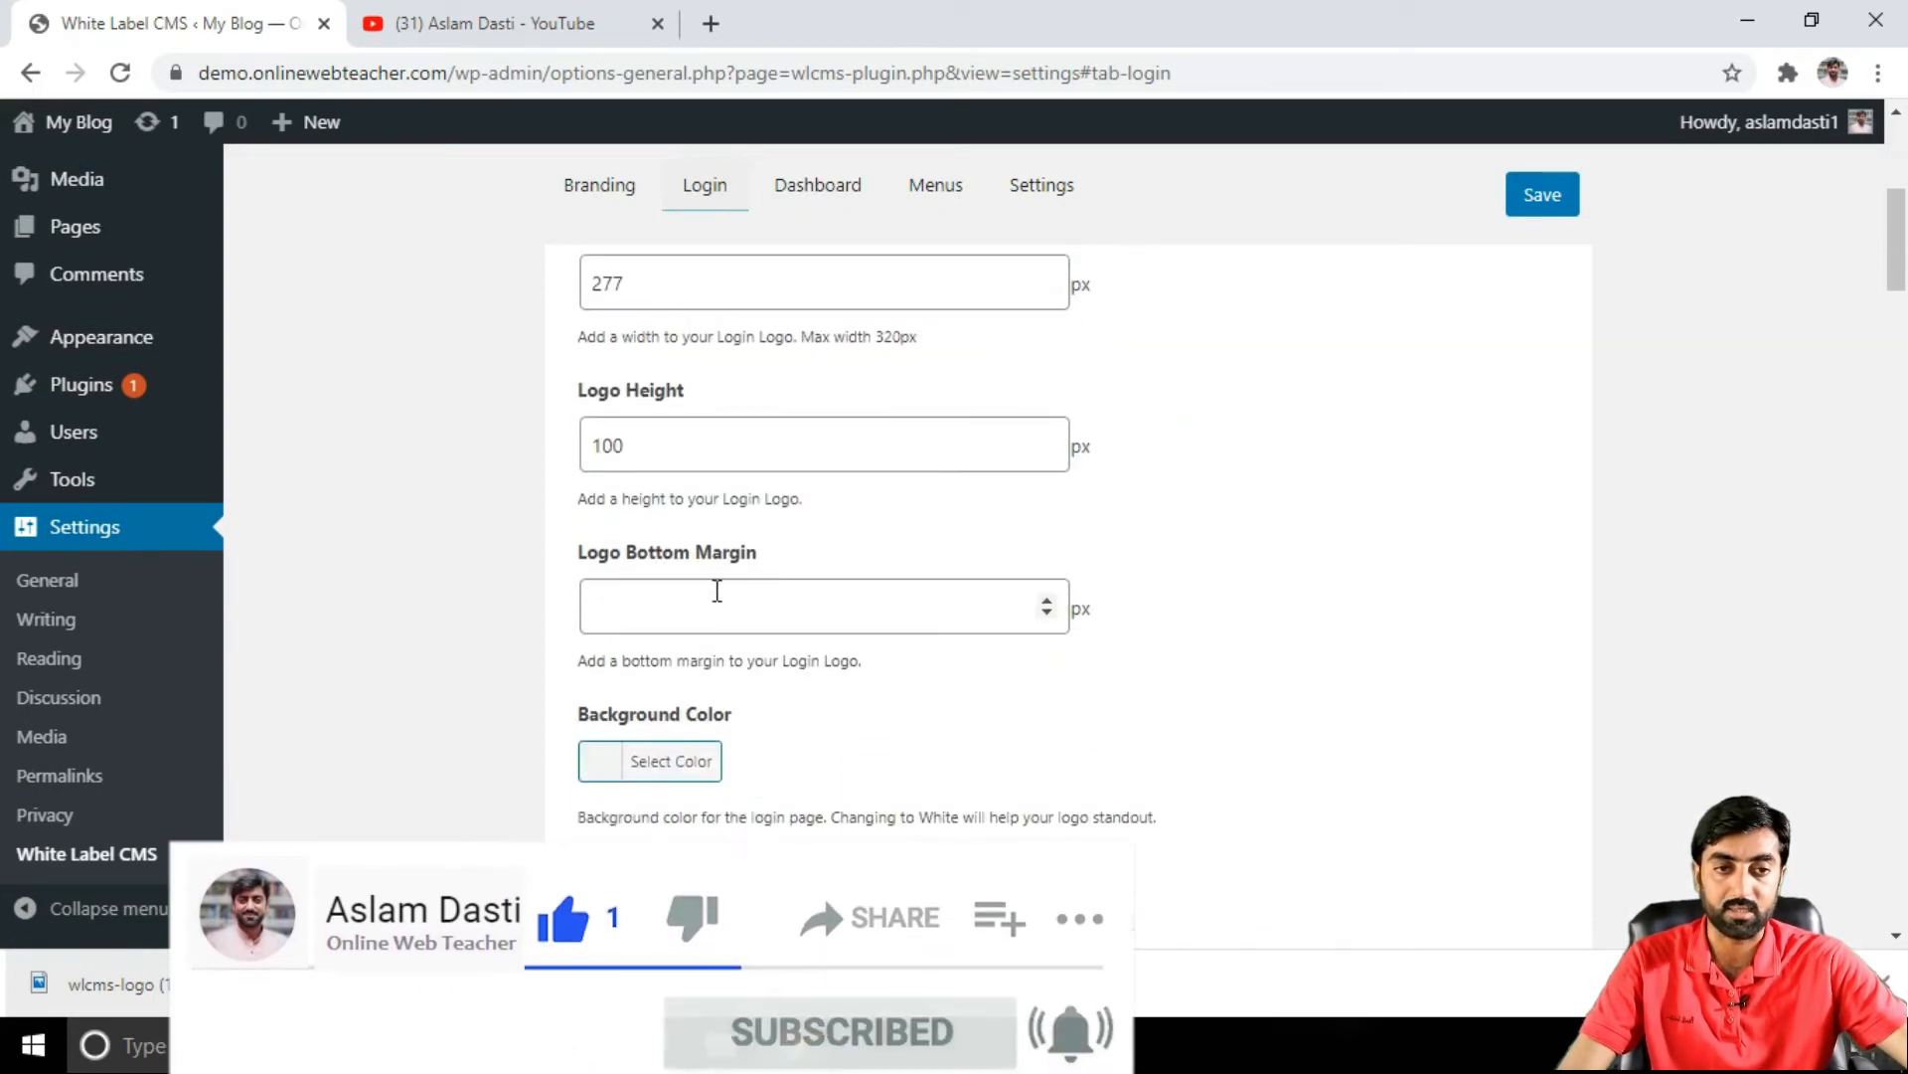
scroll(771, 592, down, 2)
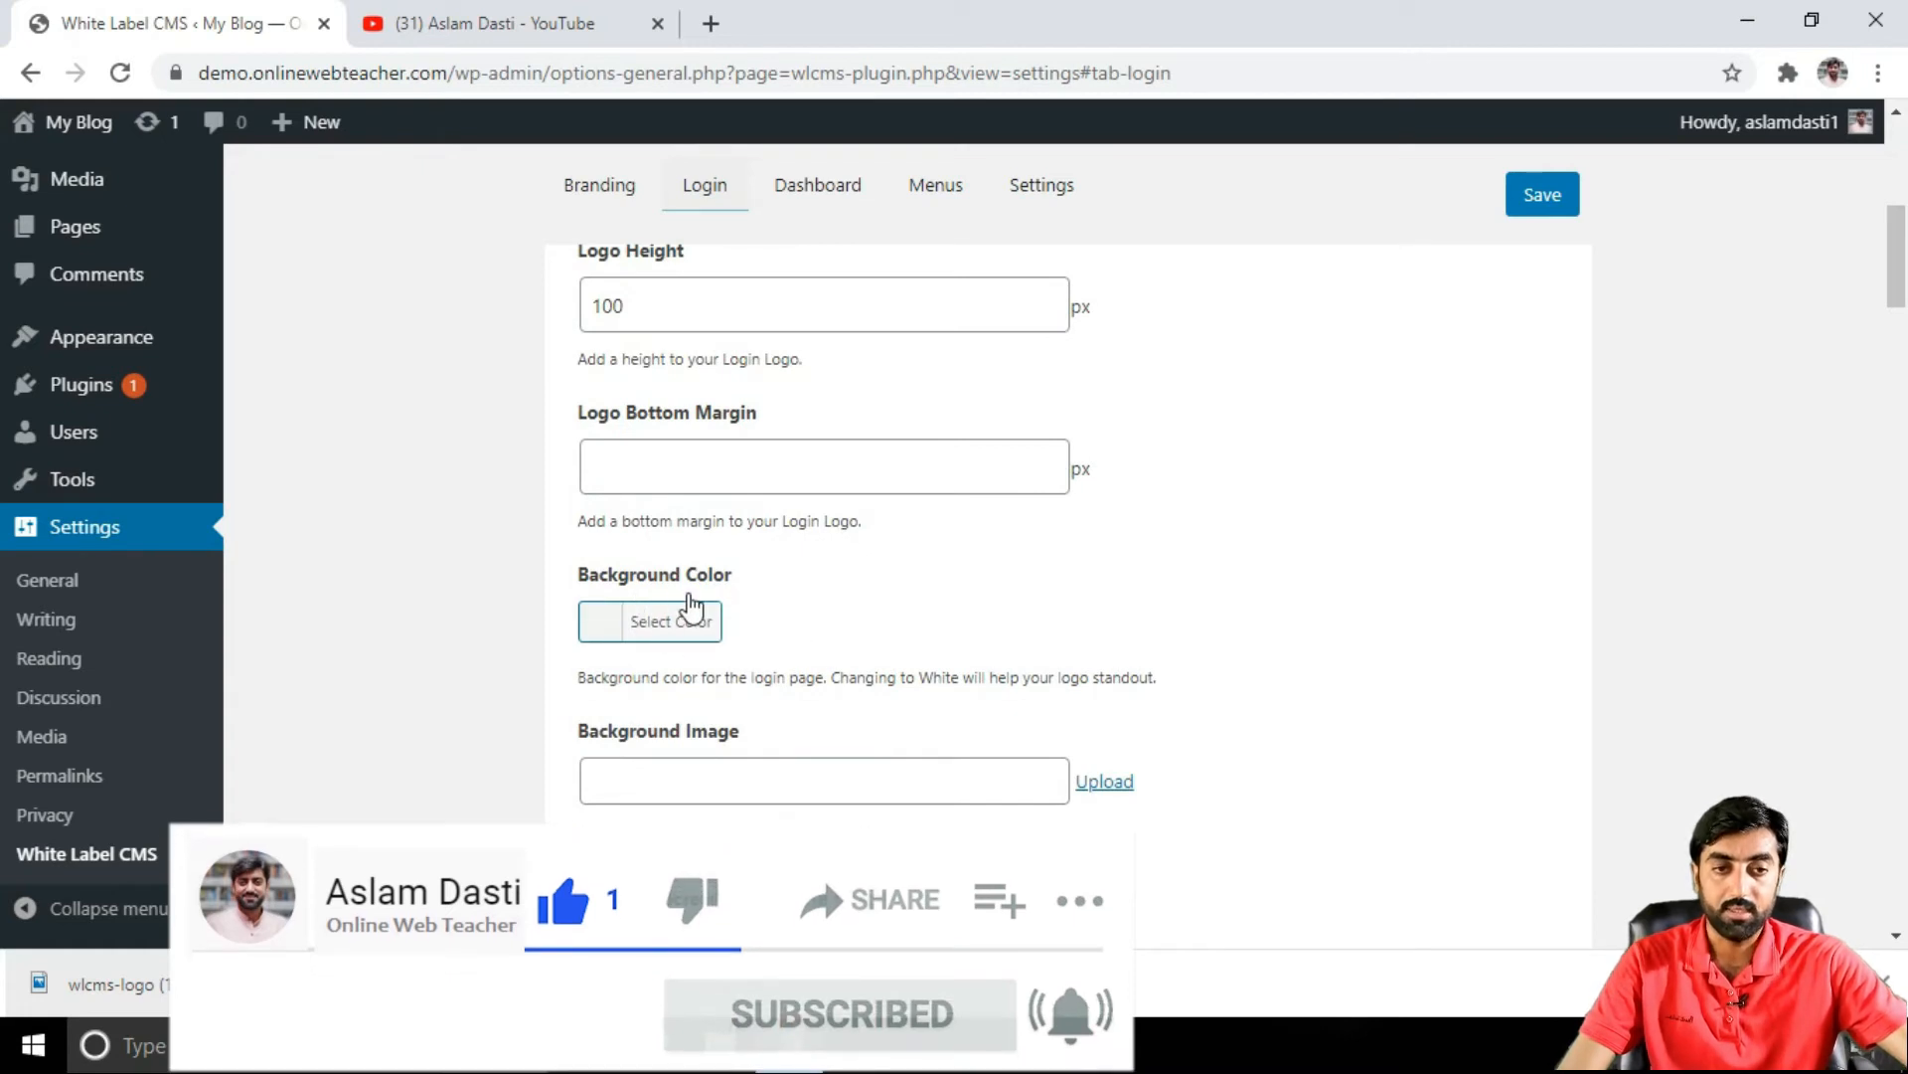
Step: Check the background colour picker without choosing a colour, and save the login page settings
click(685, 630)
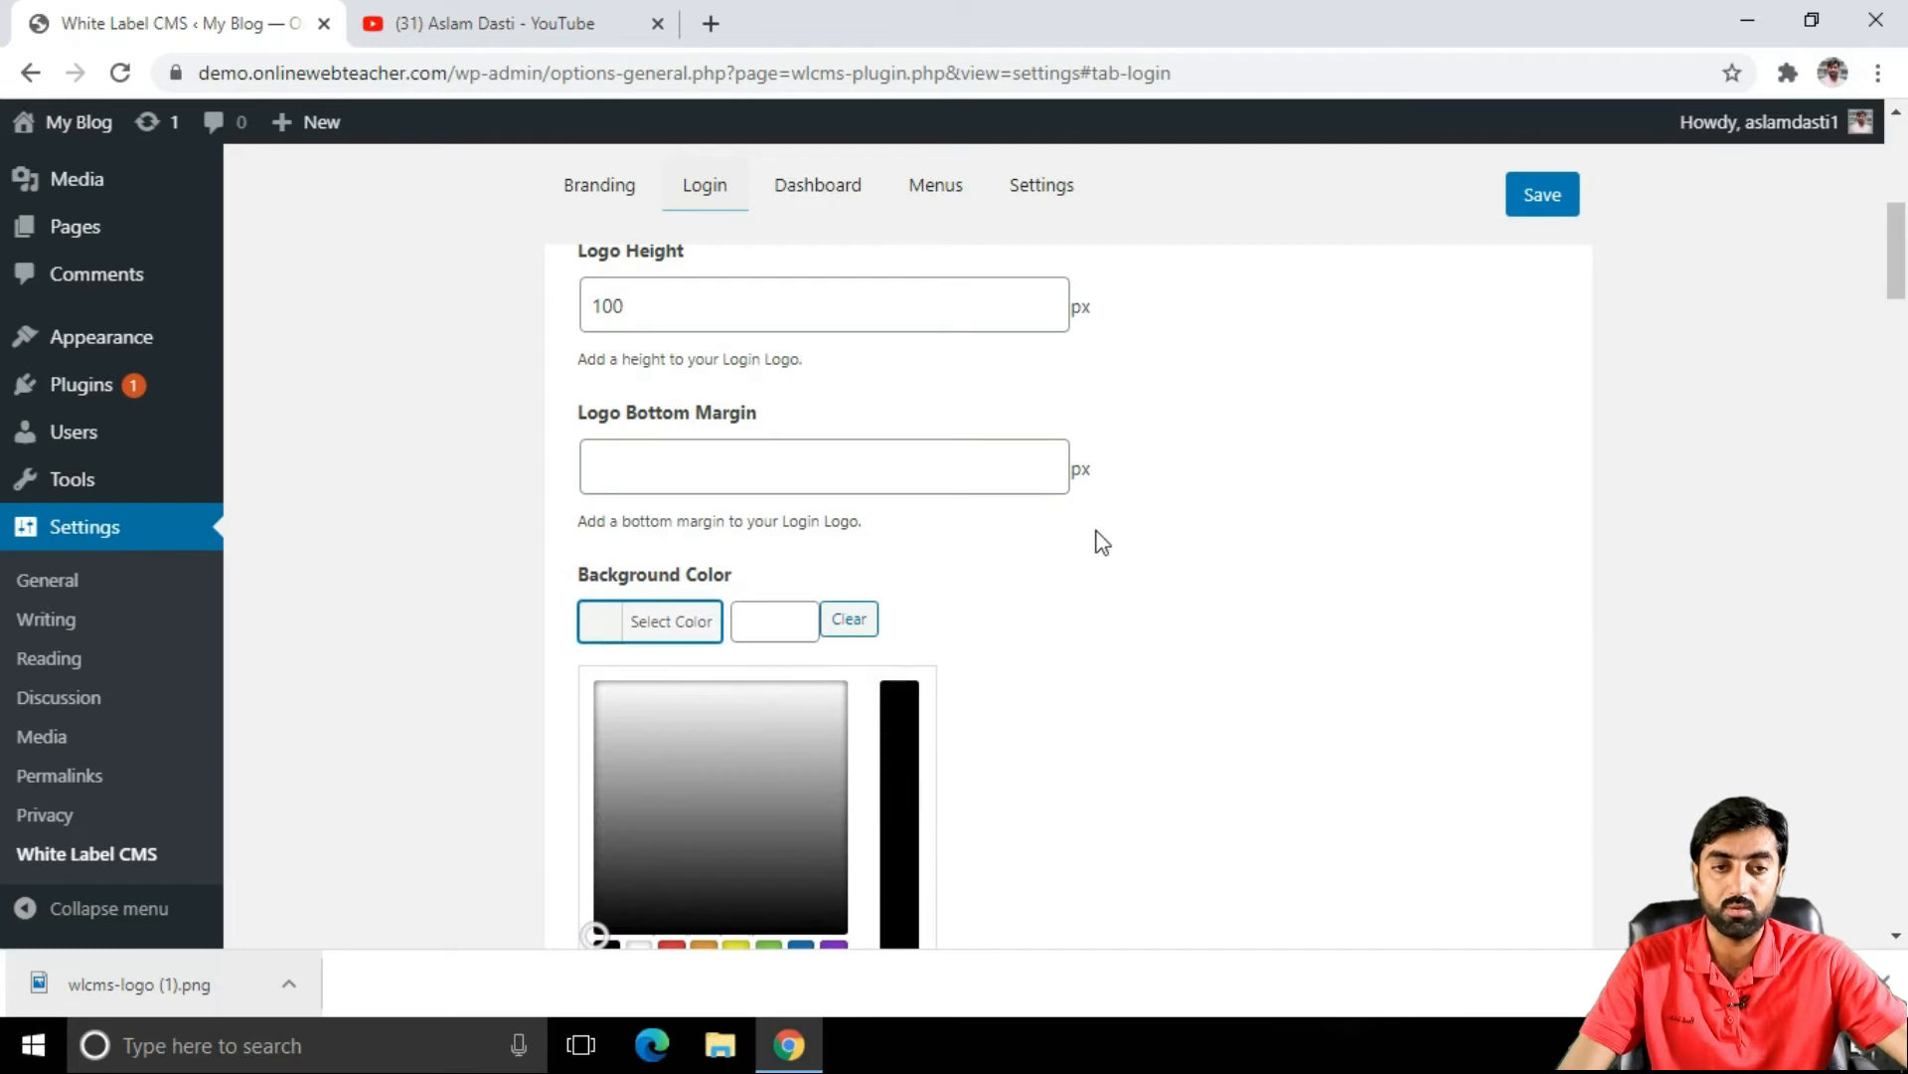
click(1143, 581)
click(1543, 196)
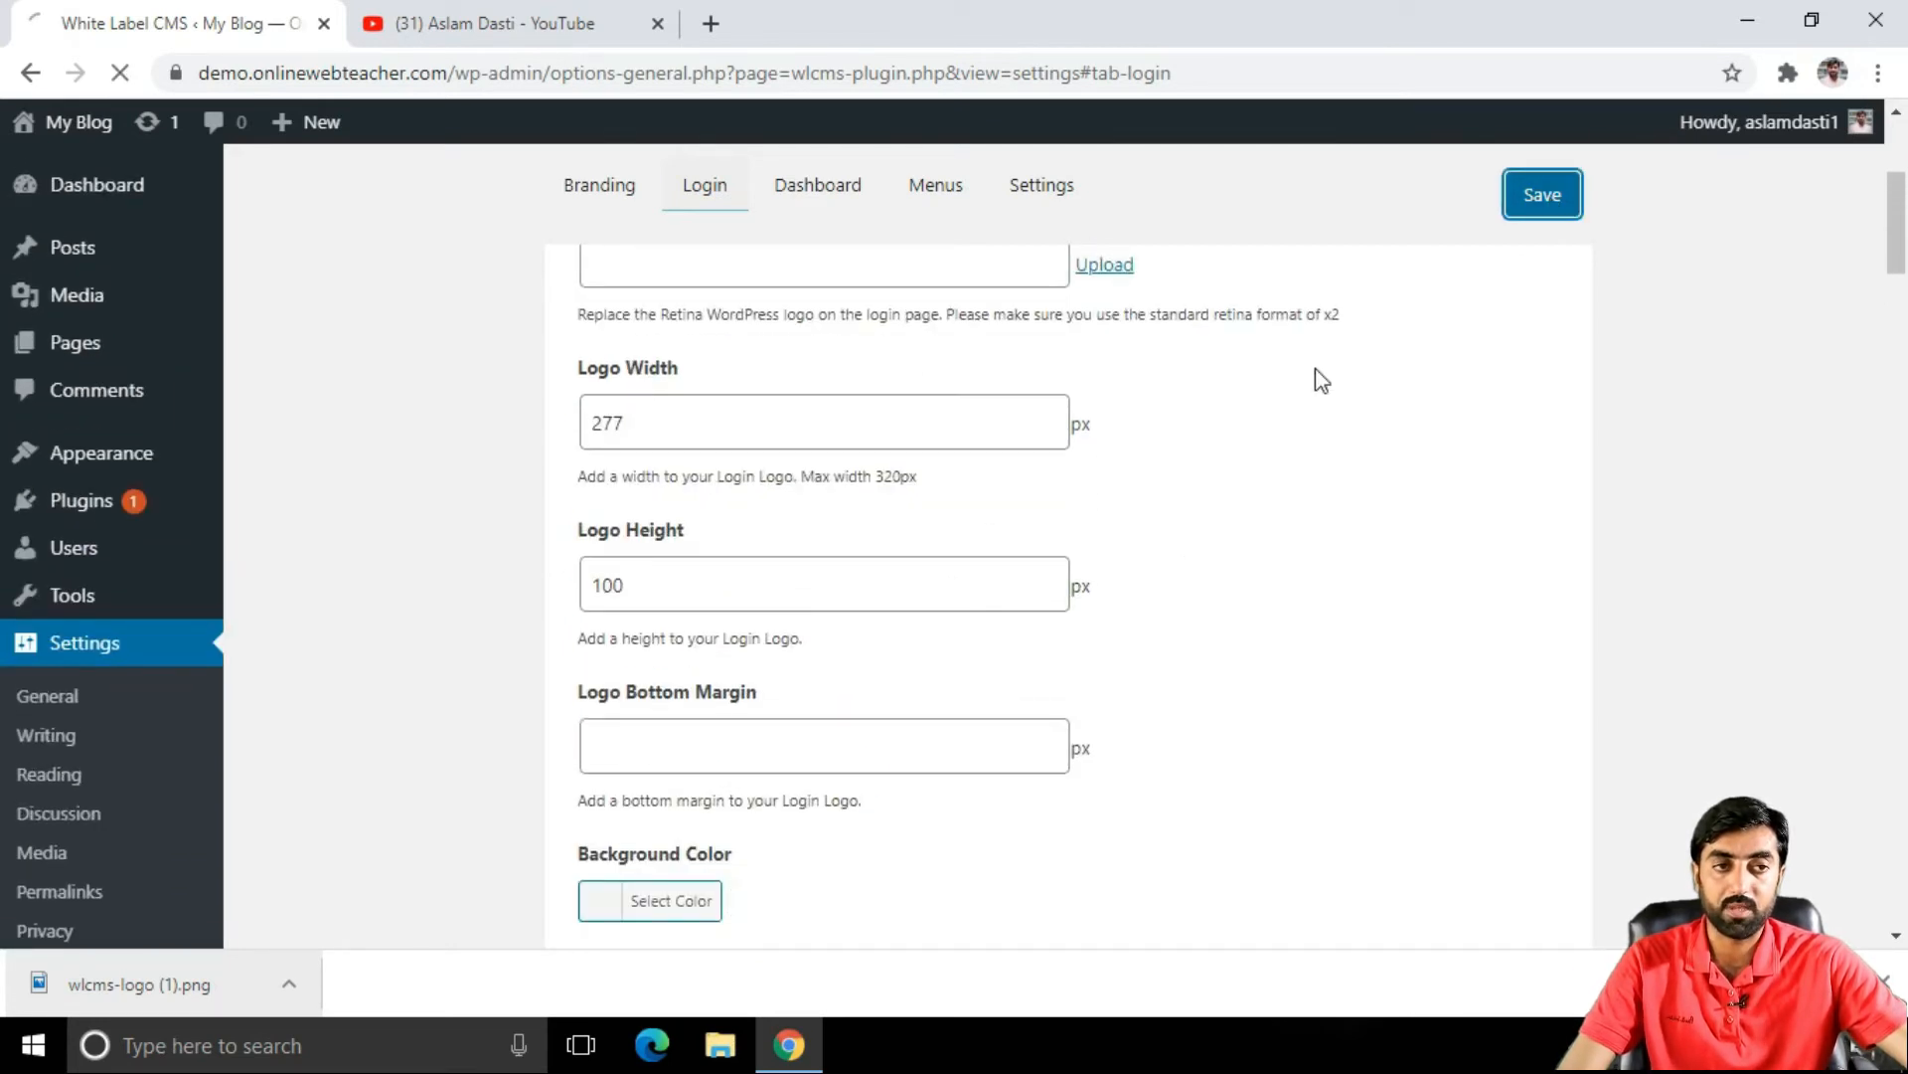
scroll(940, 629, down, 3)
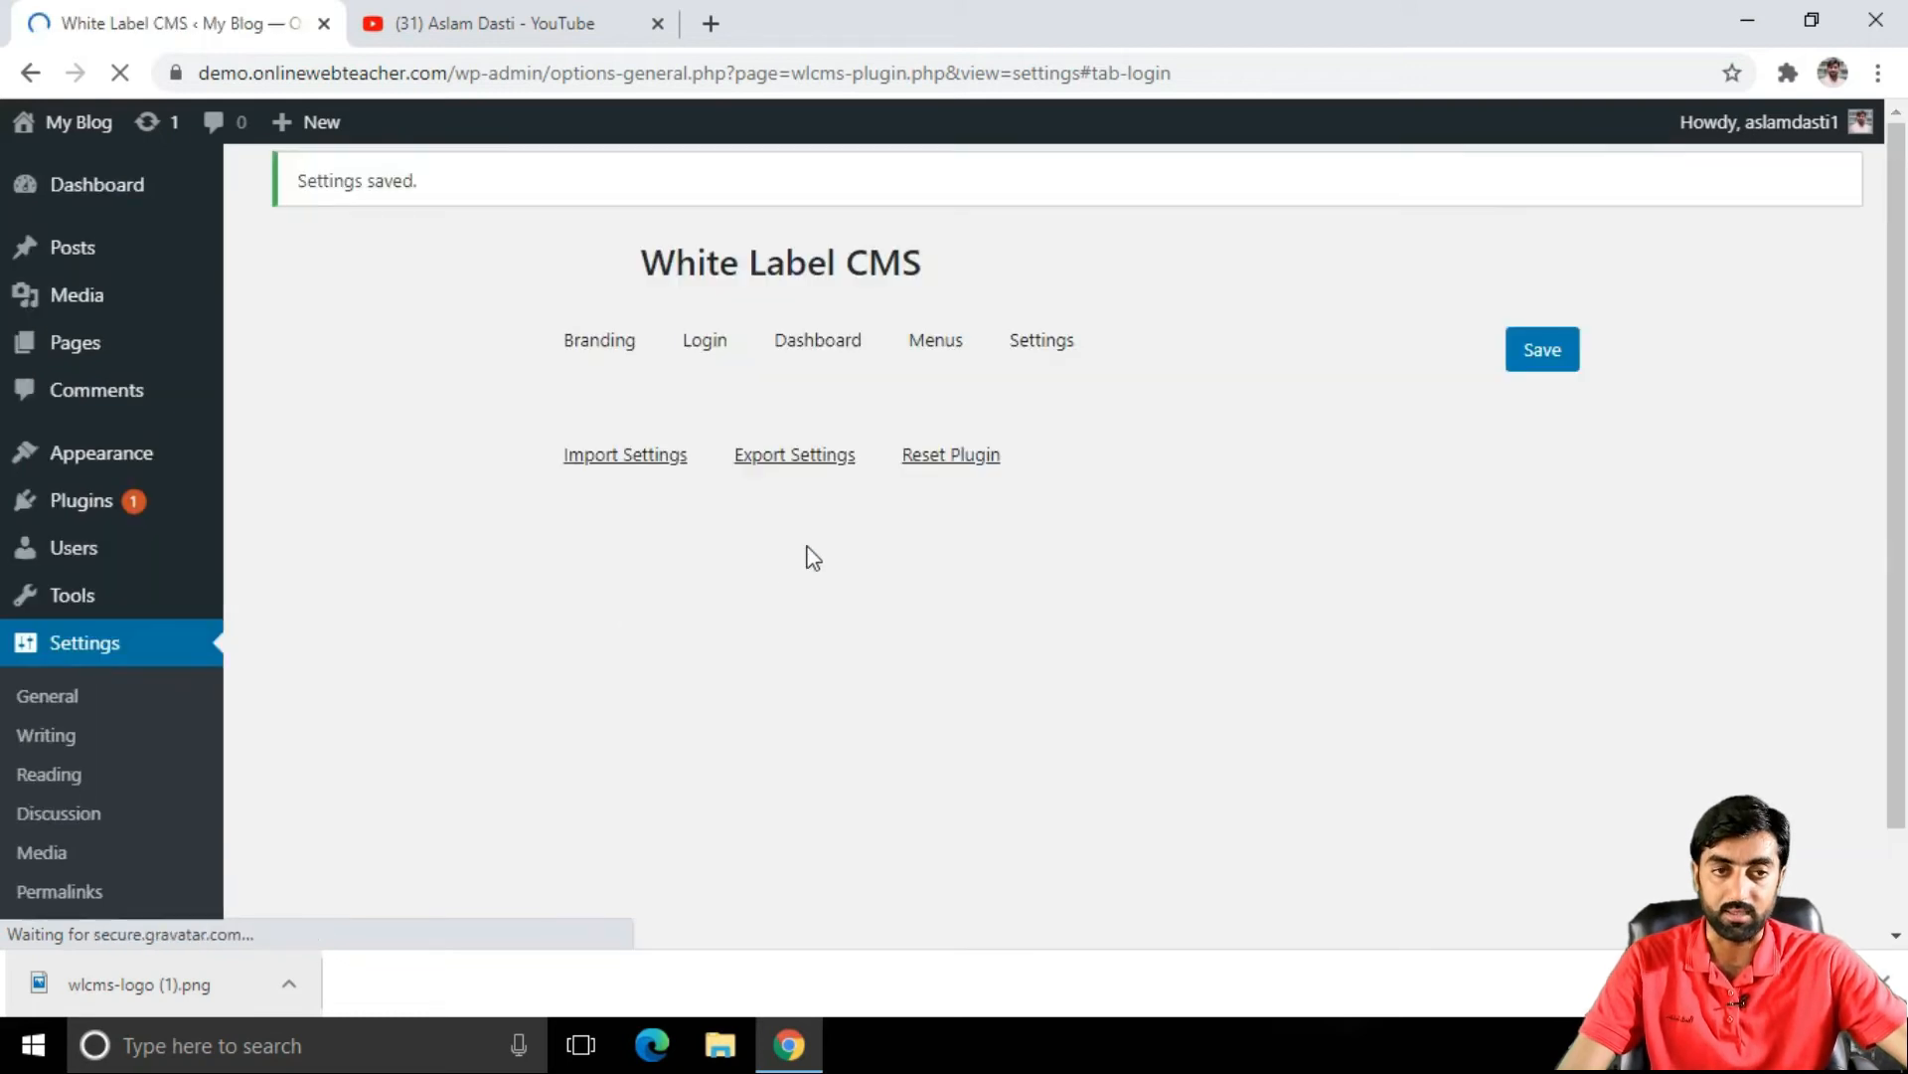
scroll(865, 666, down, 6)
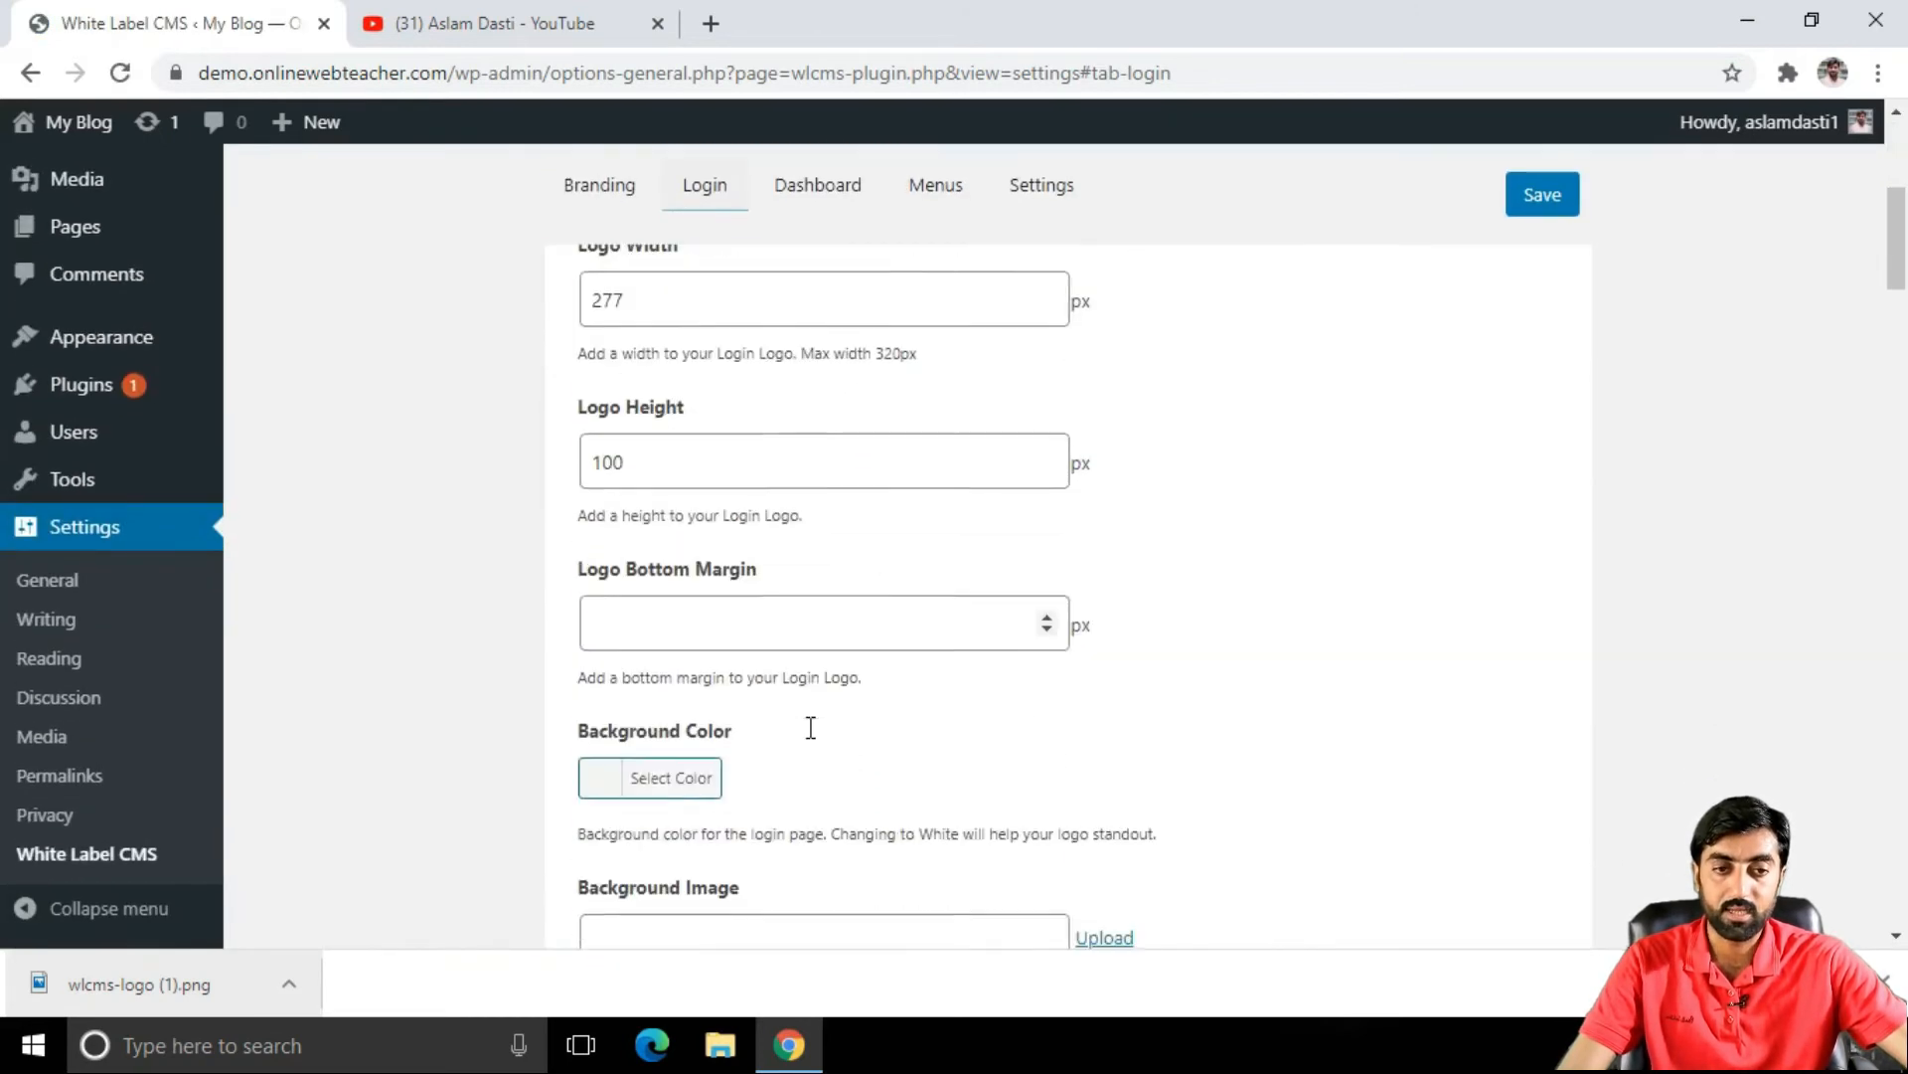
Step: Upload design-units-responsive-web-design-1.jpg as the login page's background image and save the login settings
scroll(835, 725, down, 3)
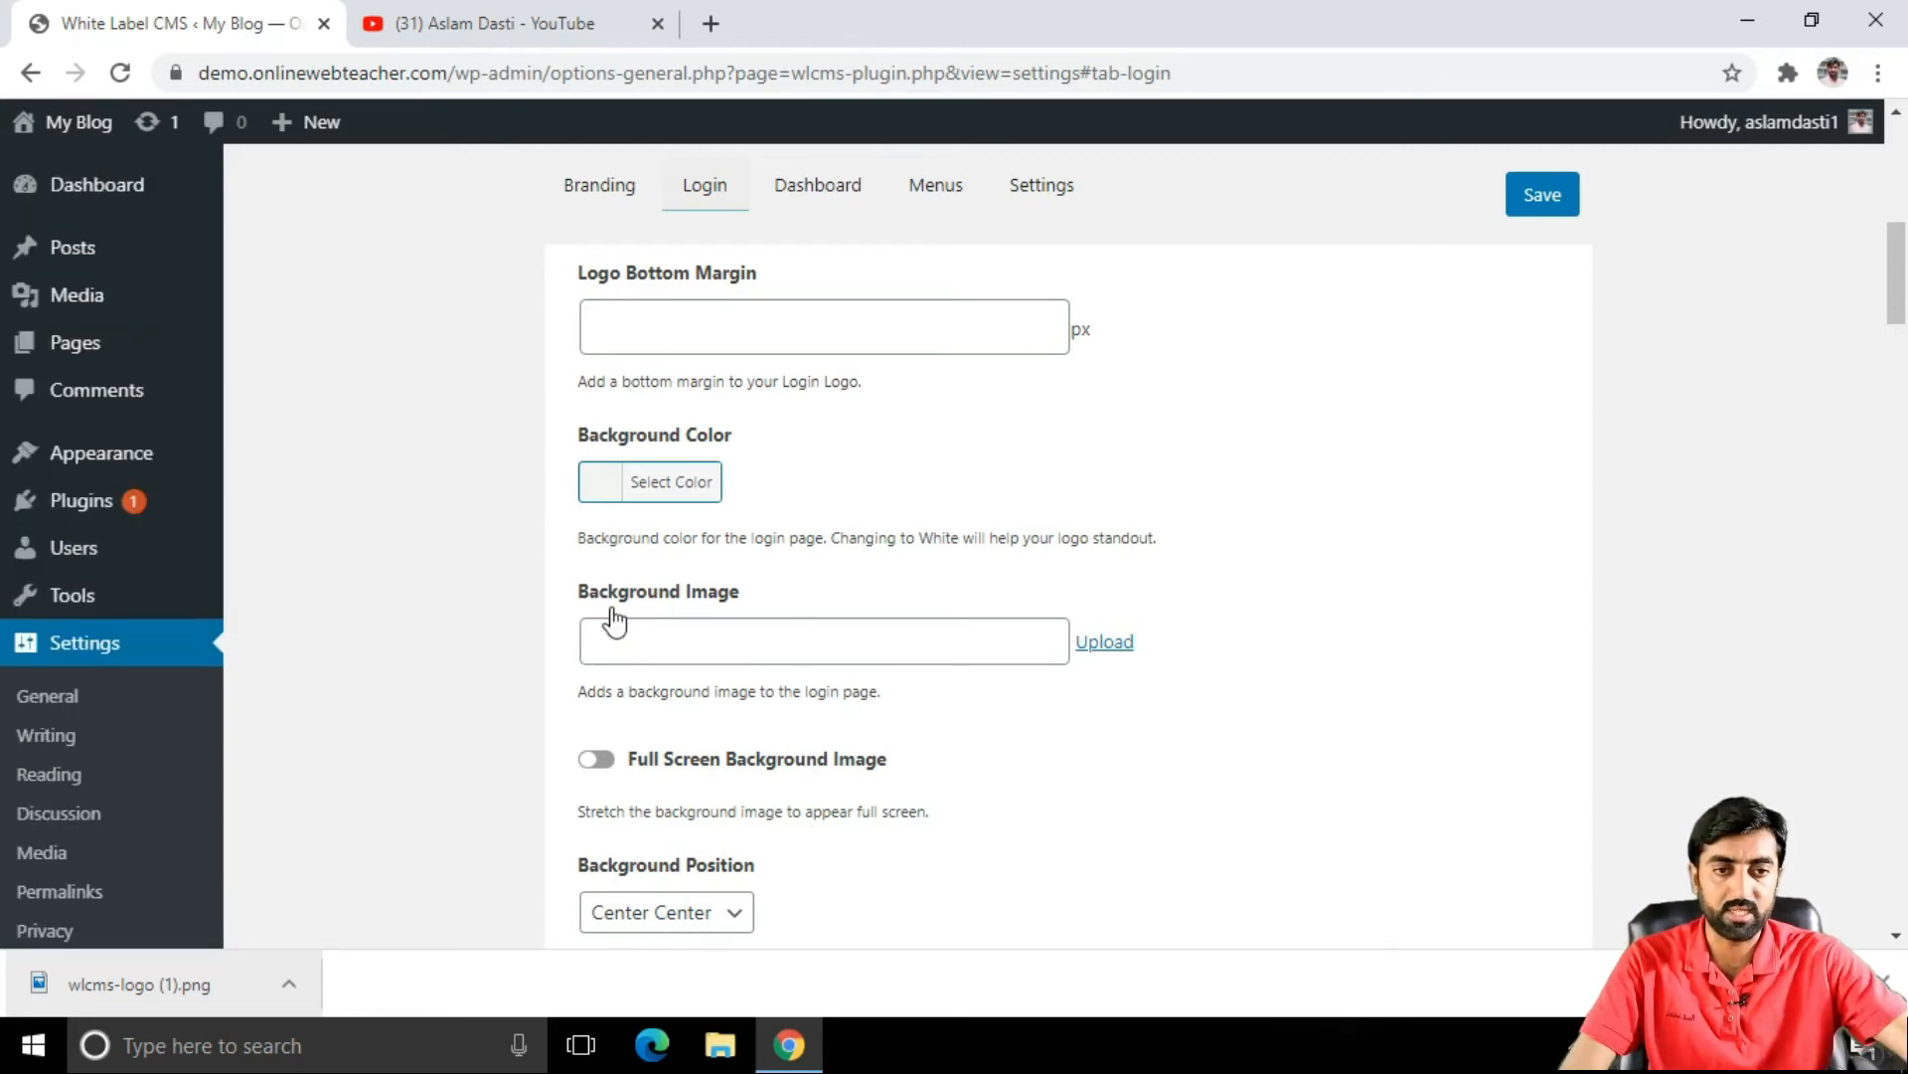
click(1098, 646)
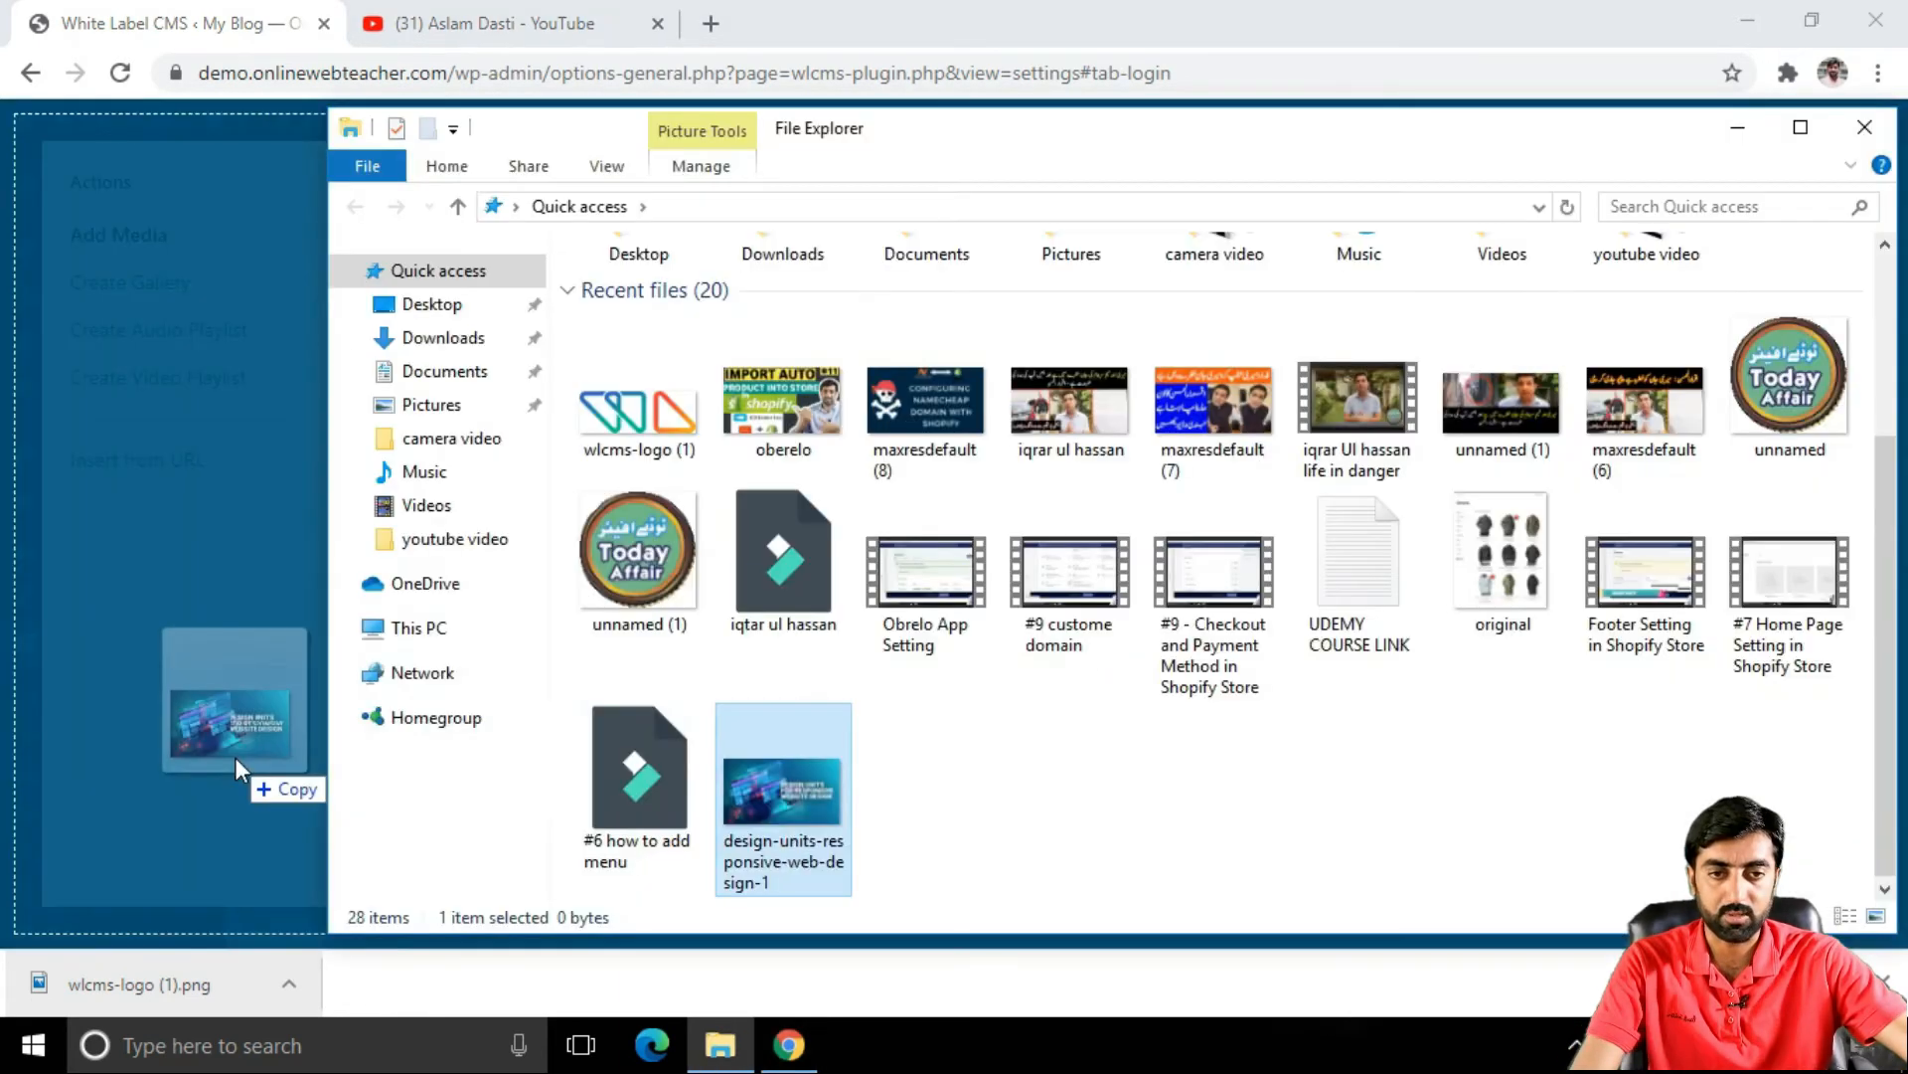
drag(235, 755, 235, 767)
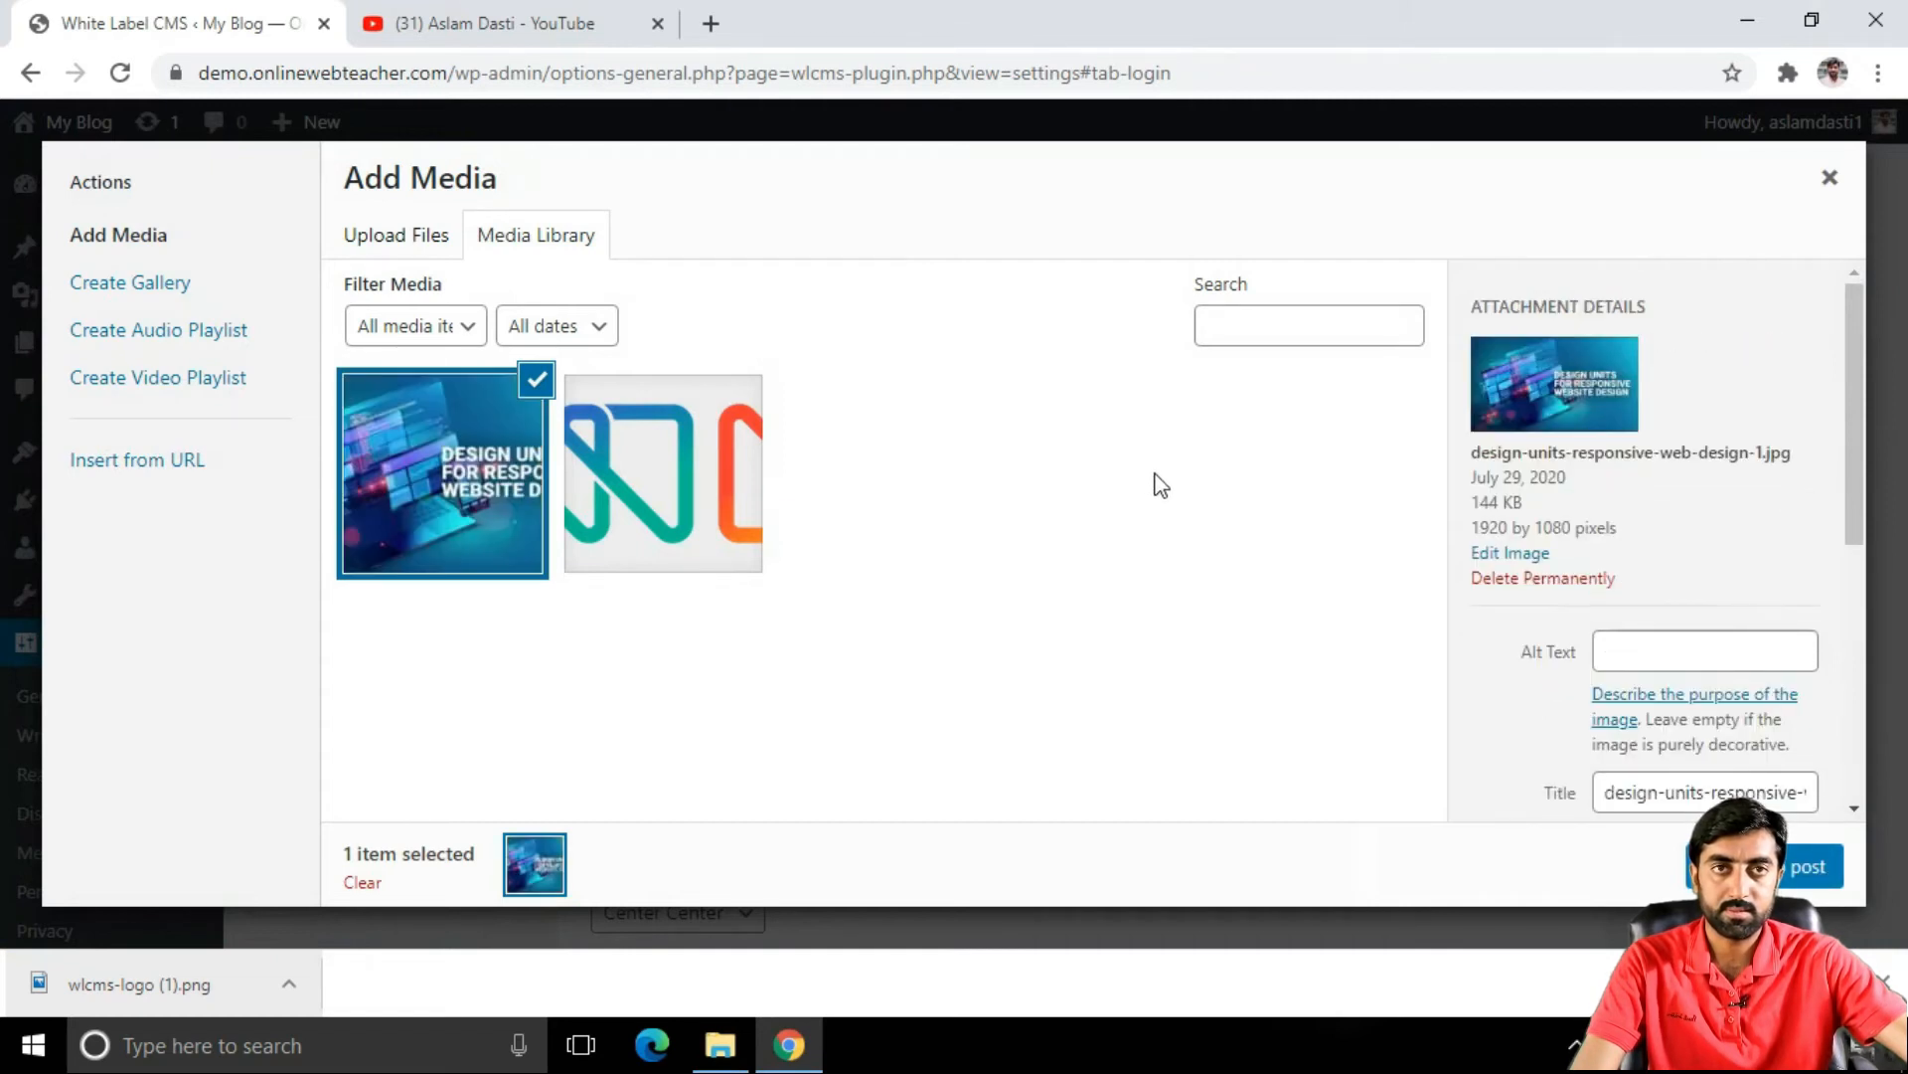
click(1575, 1044)
click(1765, 867)
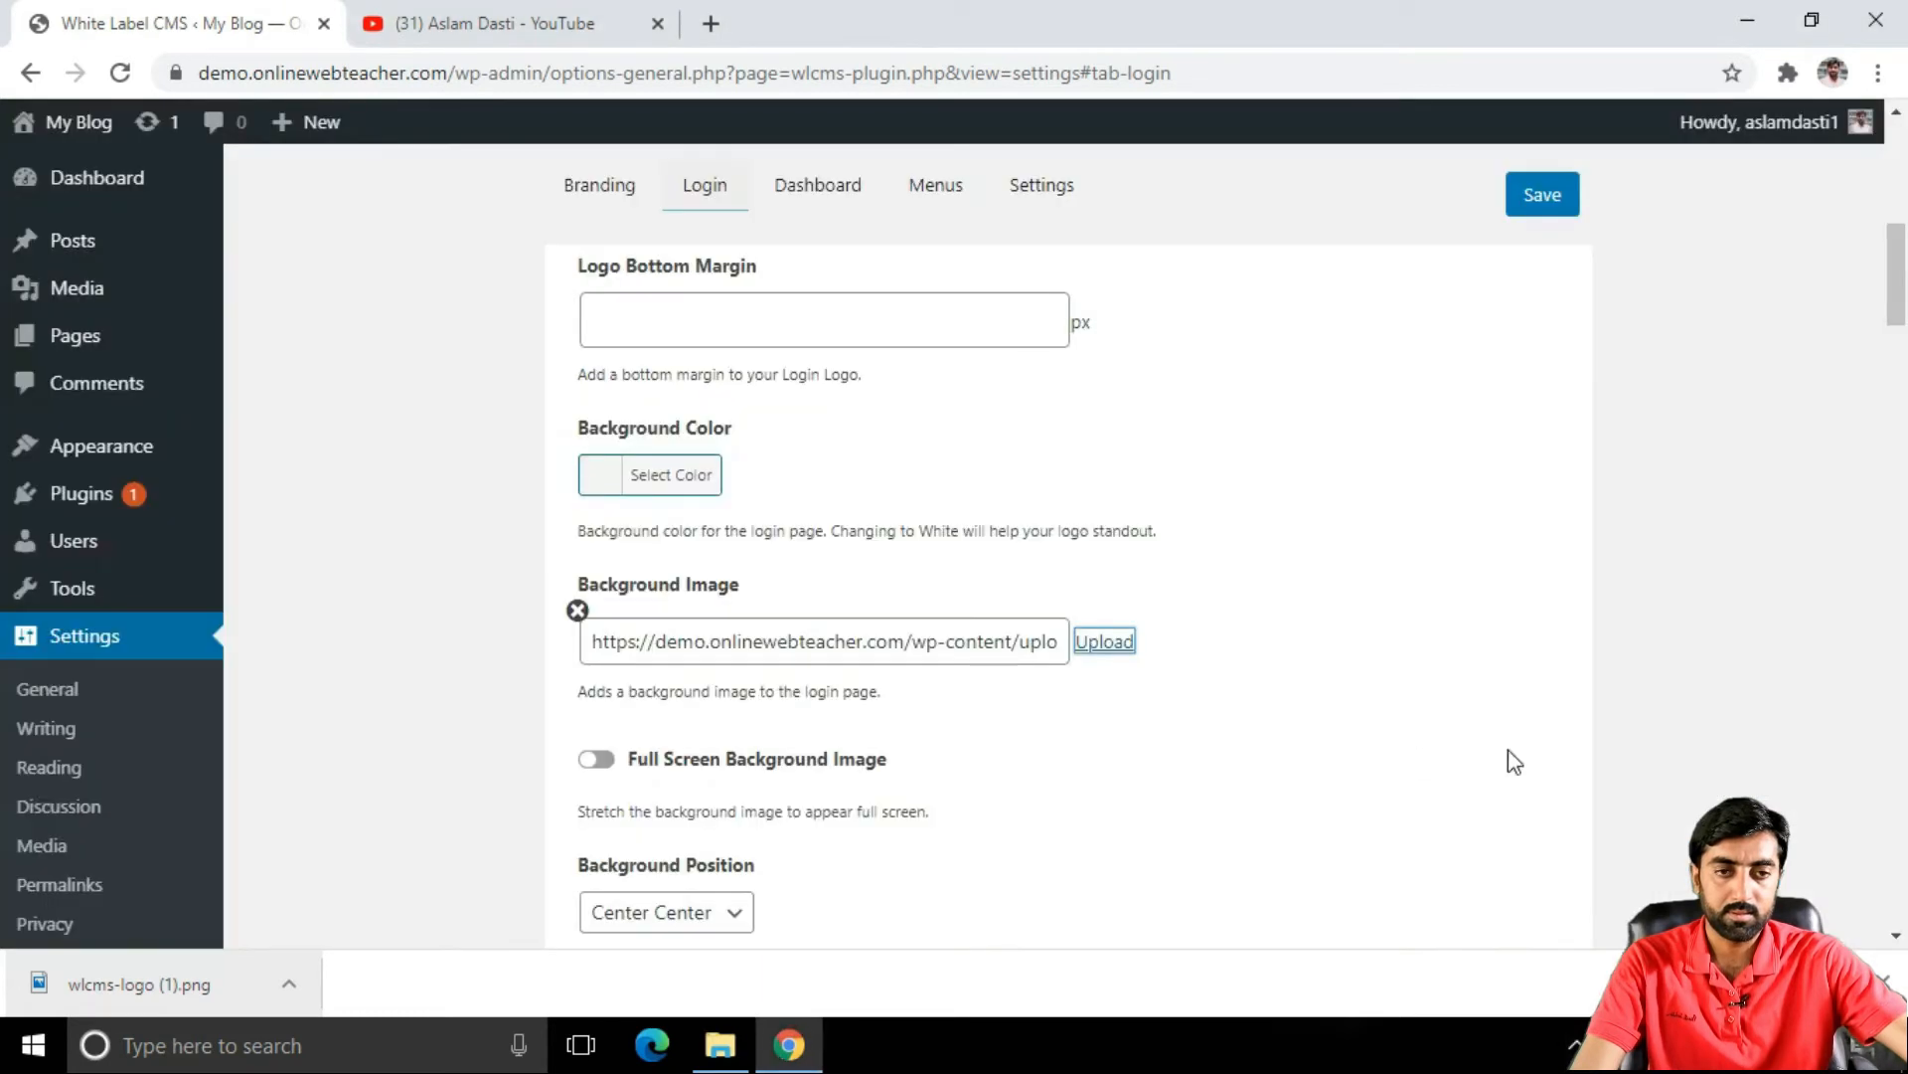
scroll(1069, 730, down, 2)
scroll(1077, 729, up, 2)
scroll(1081, 729, up, 2)
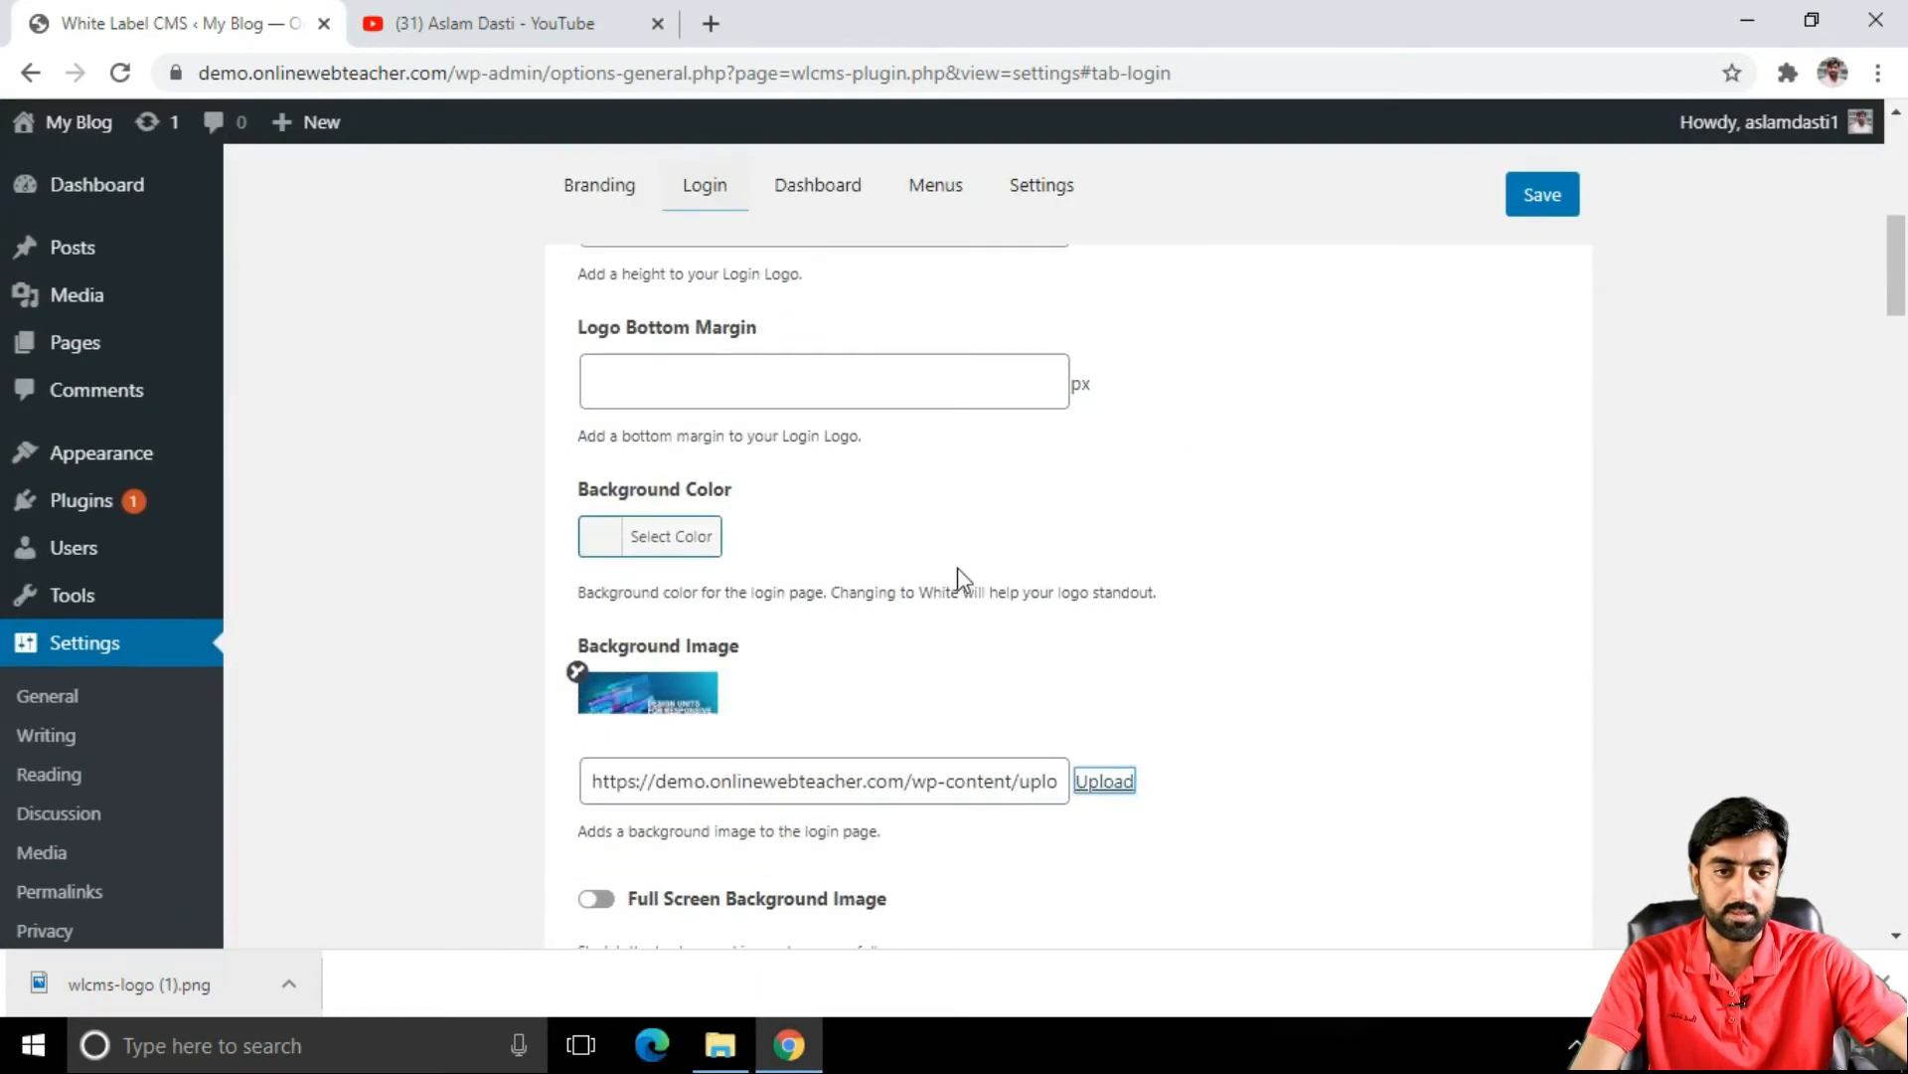
click(1542, 195)
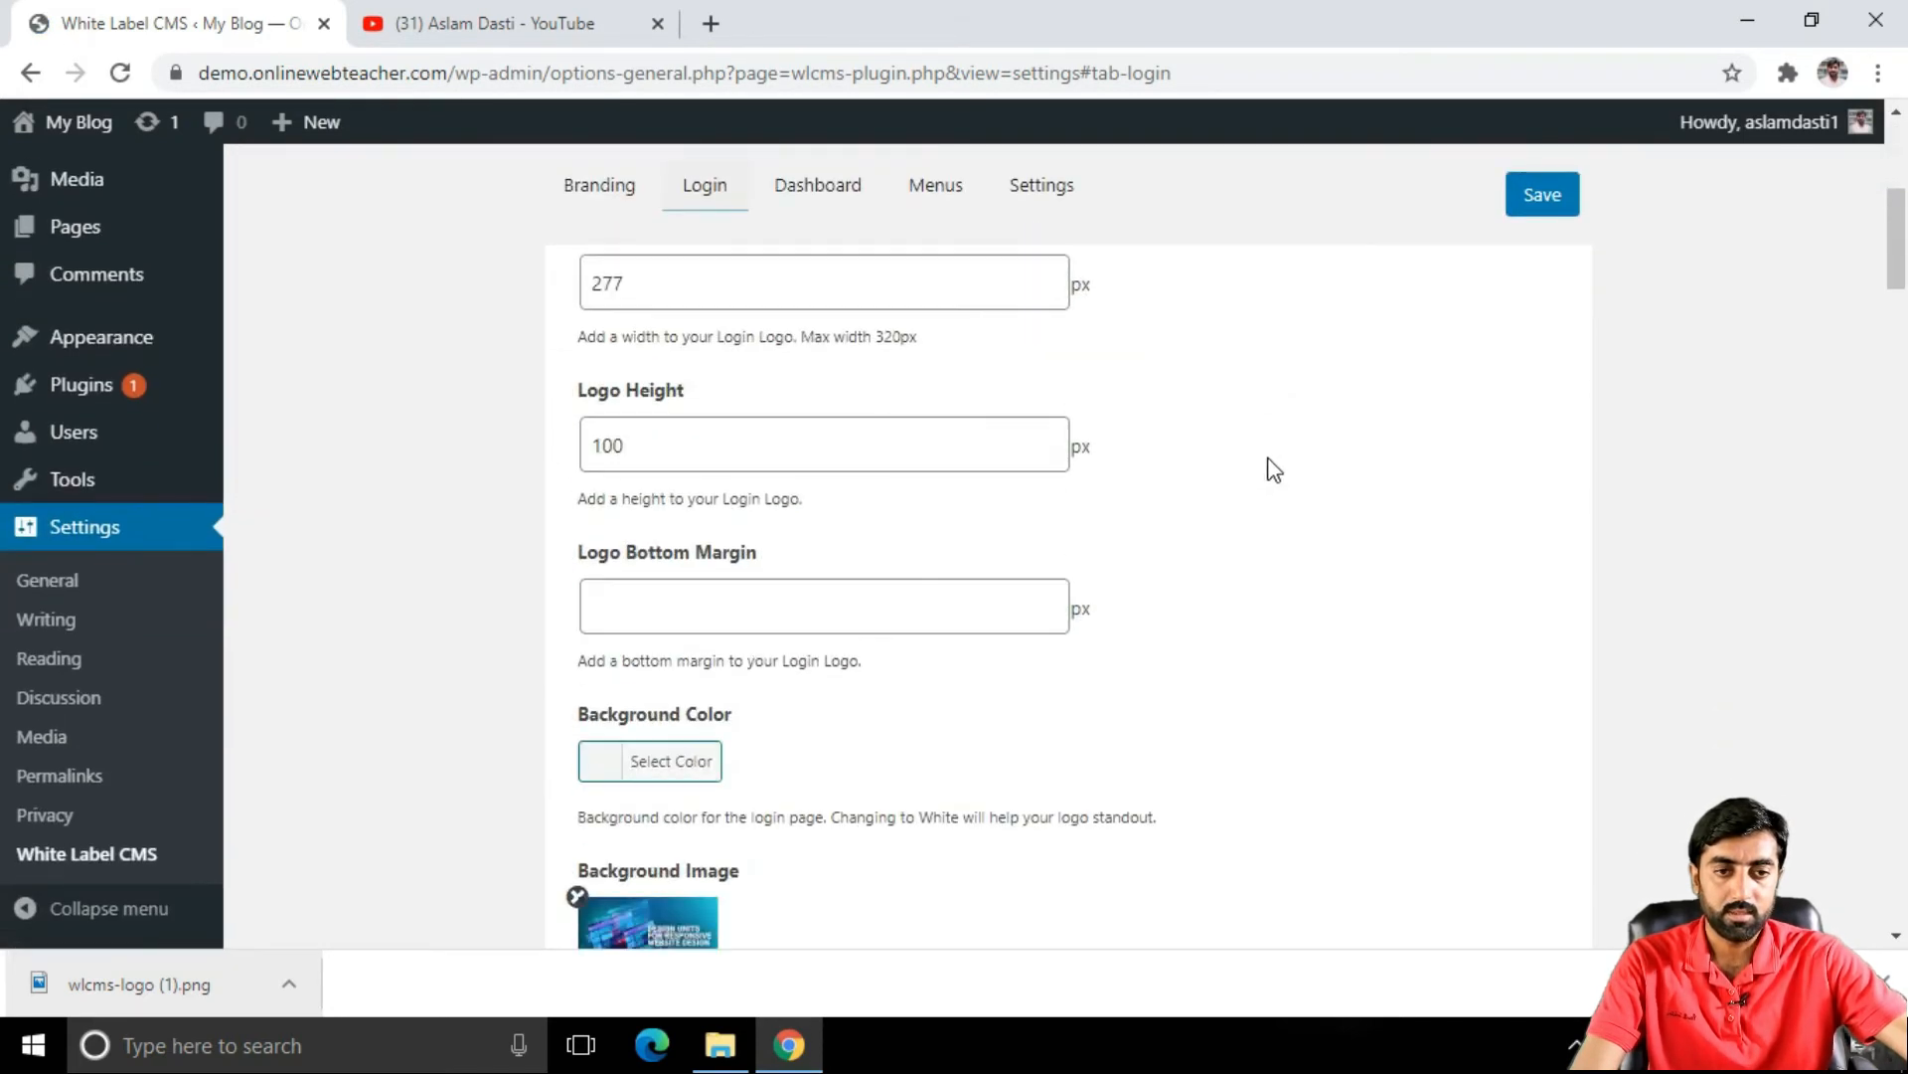
Step: Examine the login background's full-screen, position and repeat options and the advanced link-hiding and form colour options
scroll(1241, 638, down, 4)
scroll(1241, 638, up, 3)
scroll(984, 641, down, 6)
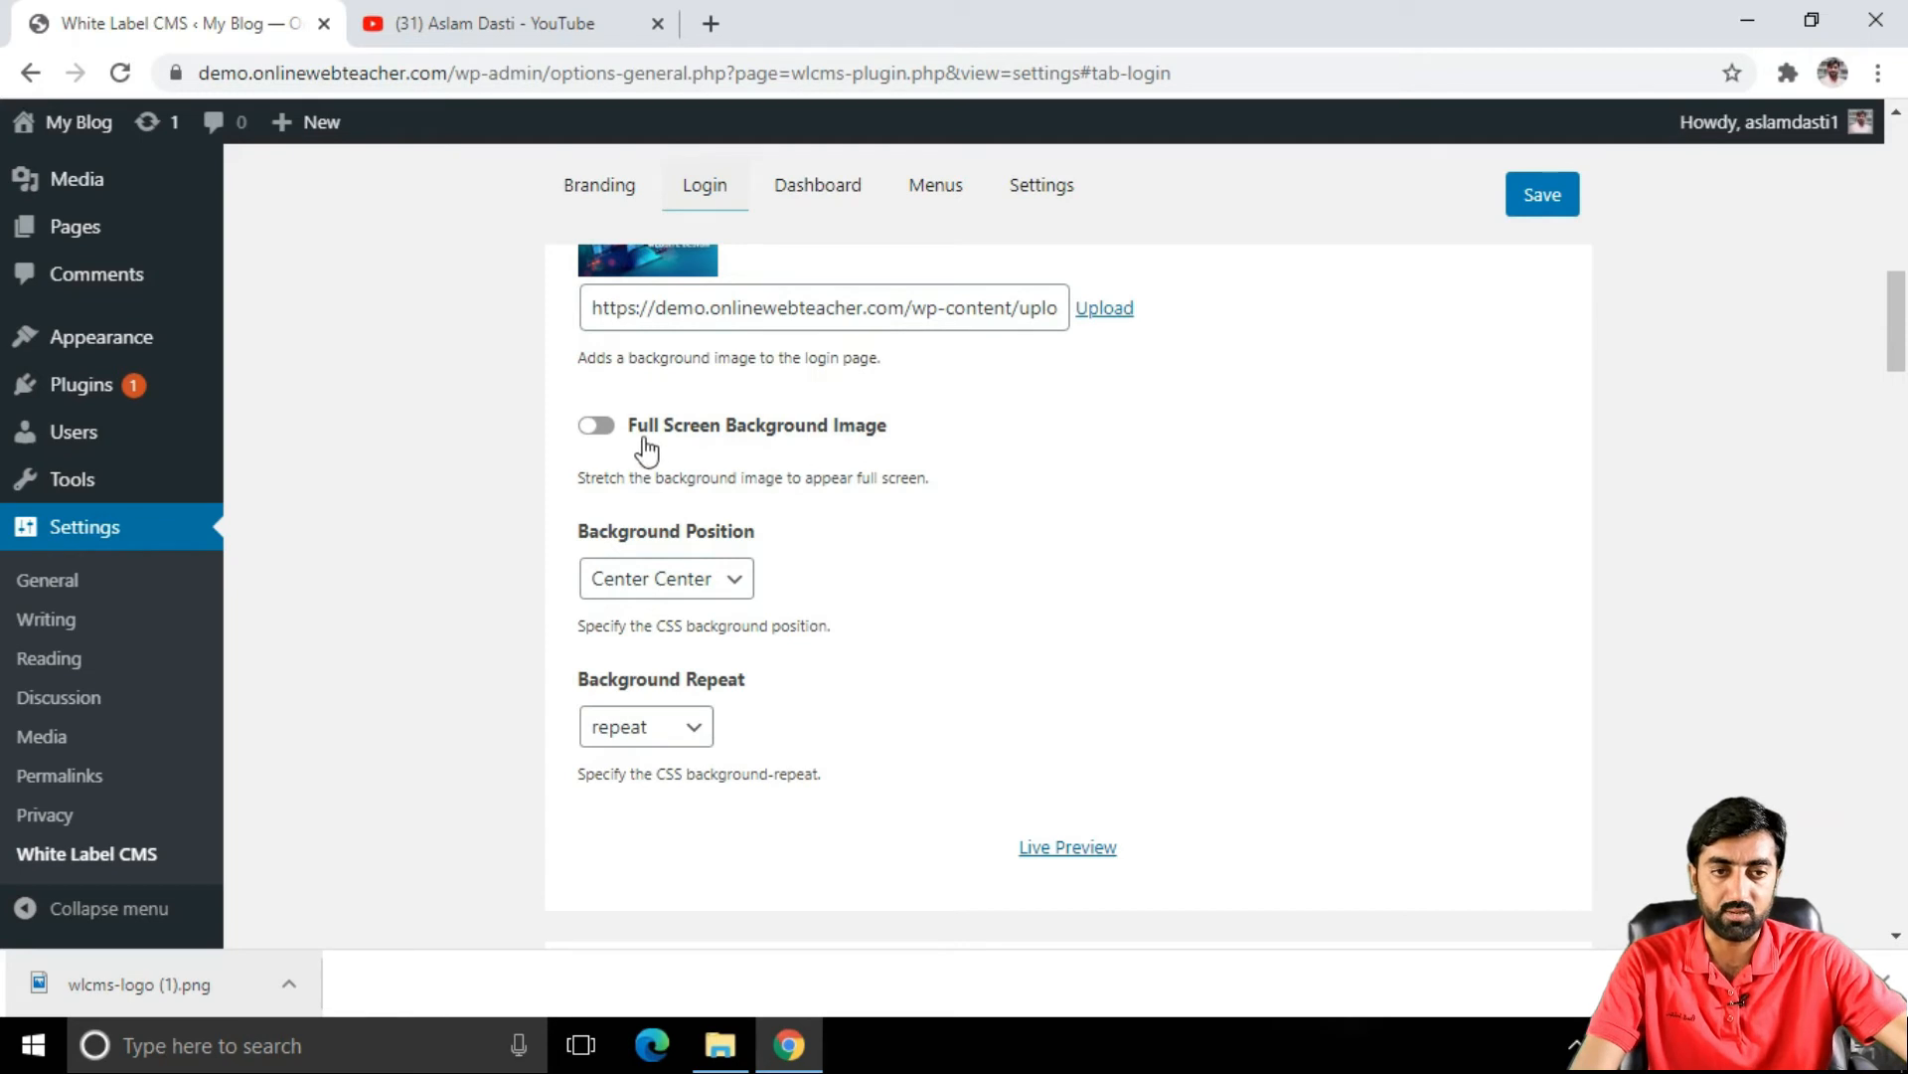
scroll(830, 481, down, 5)
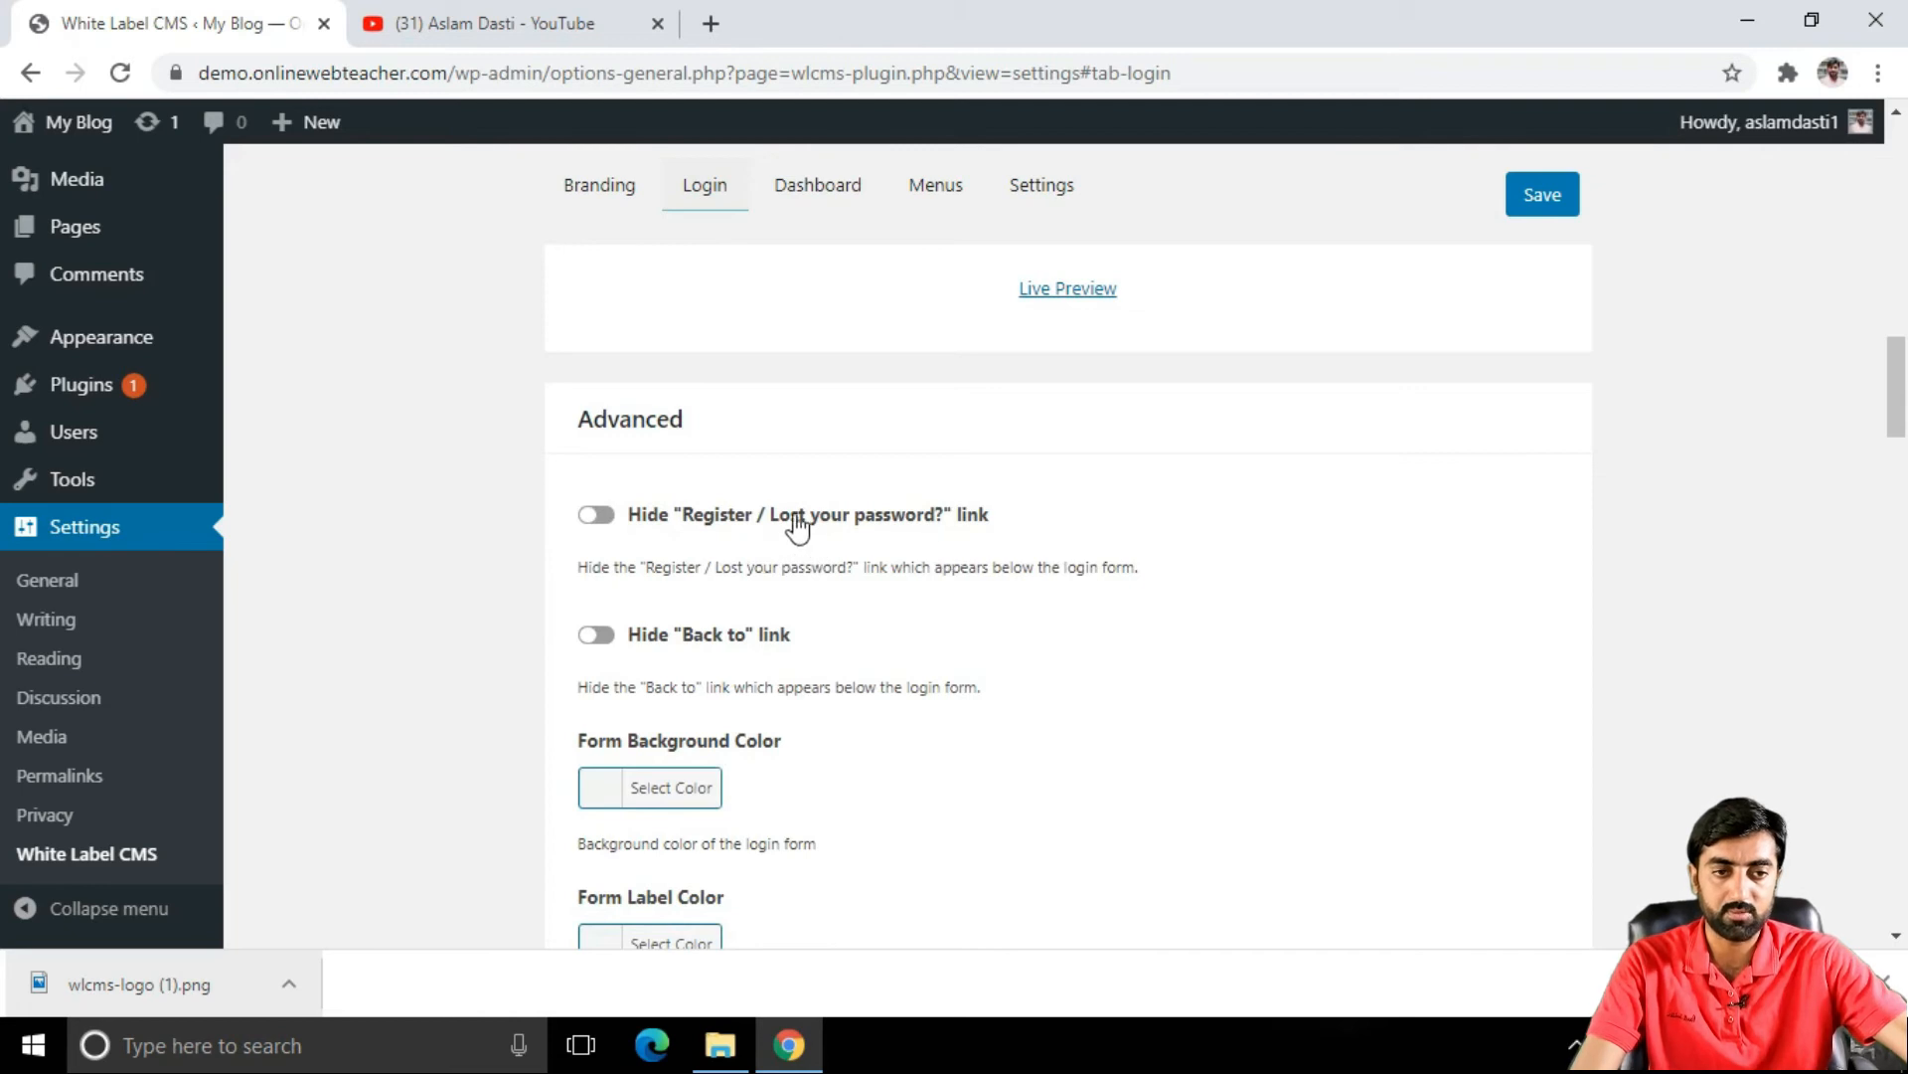
scroll(712, 541, down, 1)
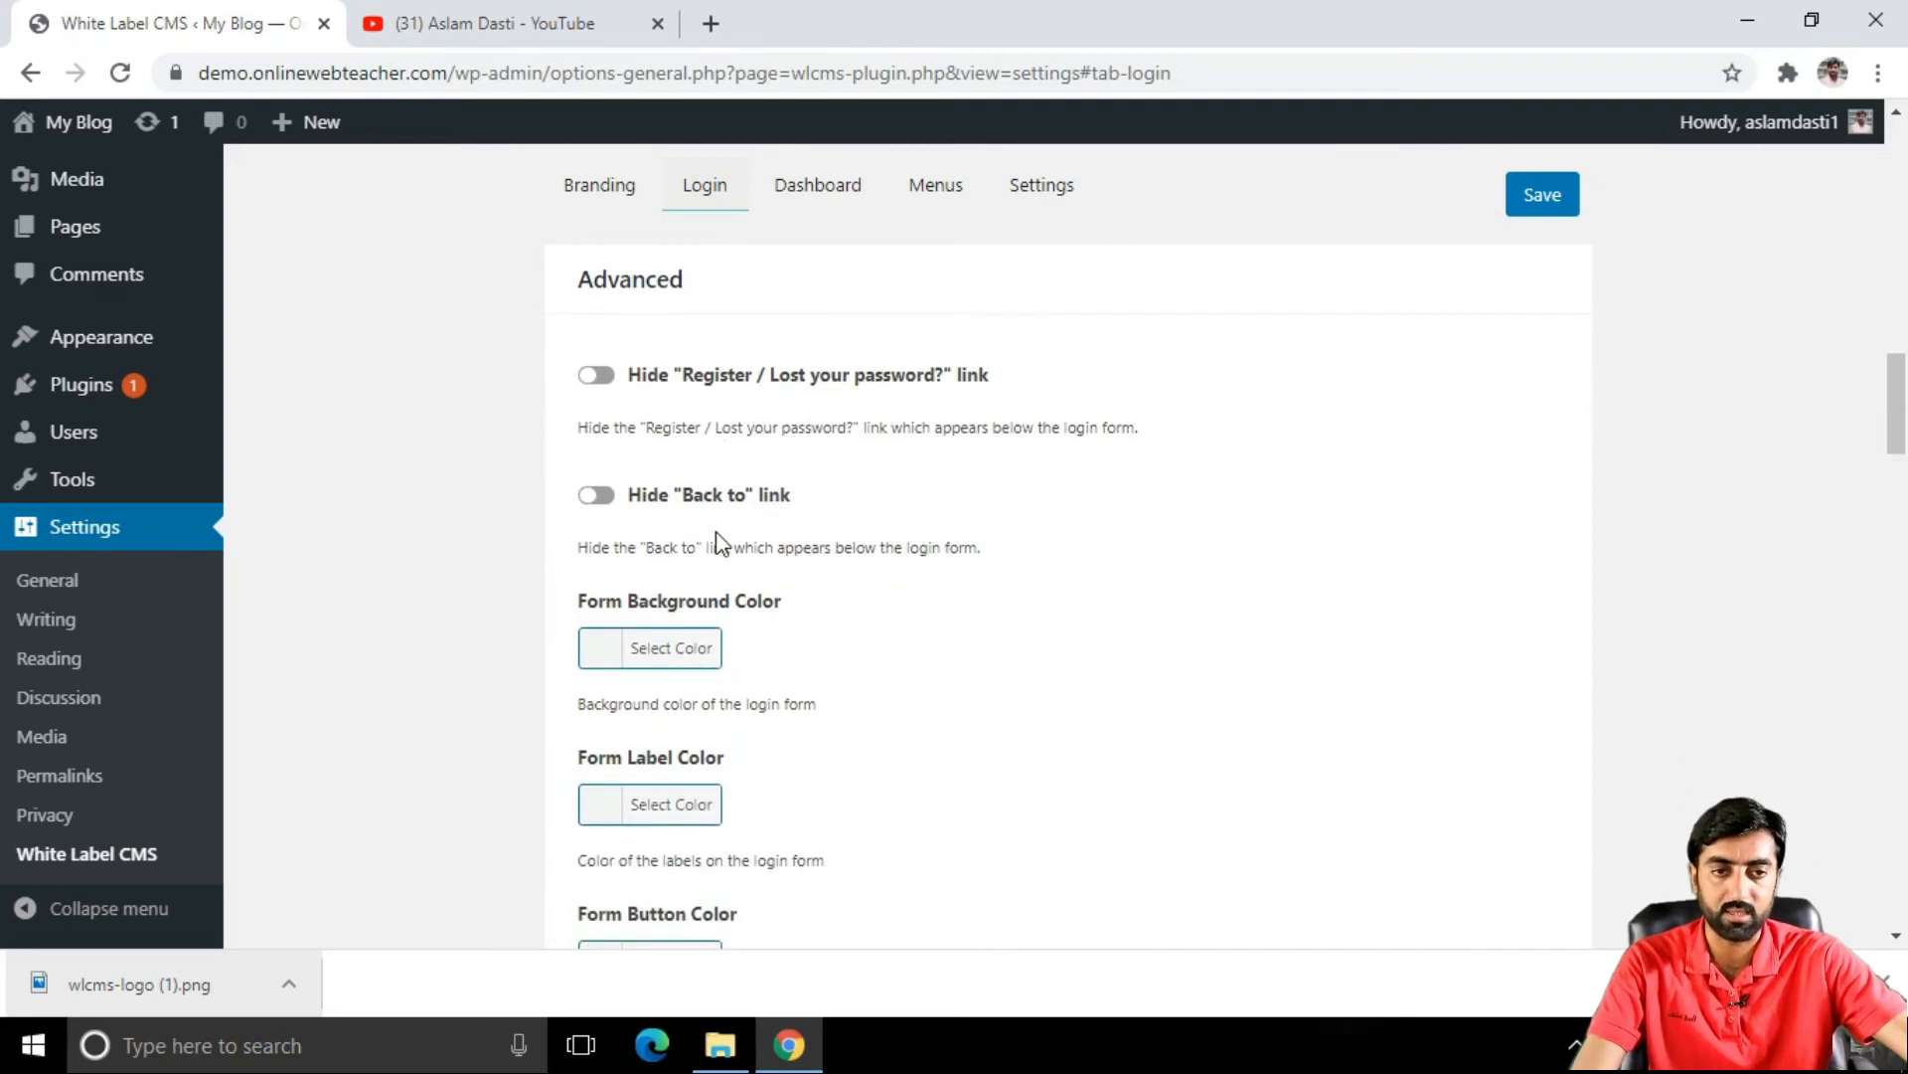
scroll(701, 532, down, 1)
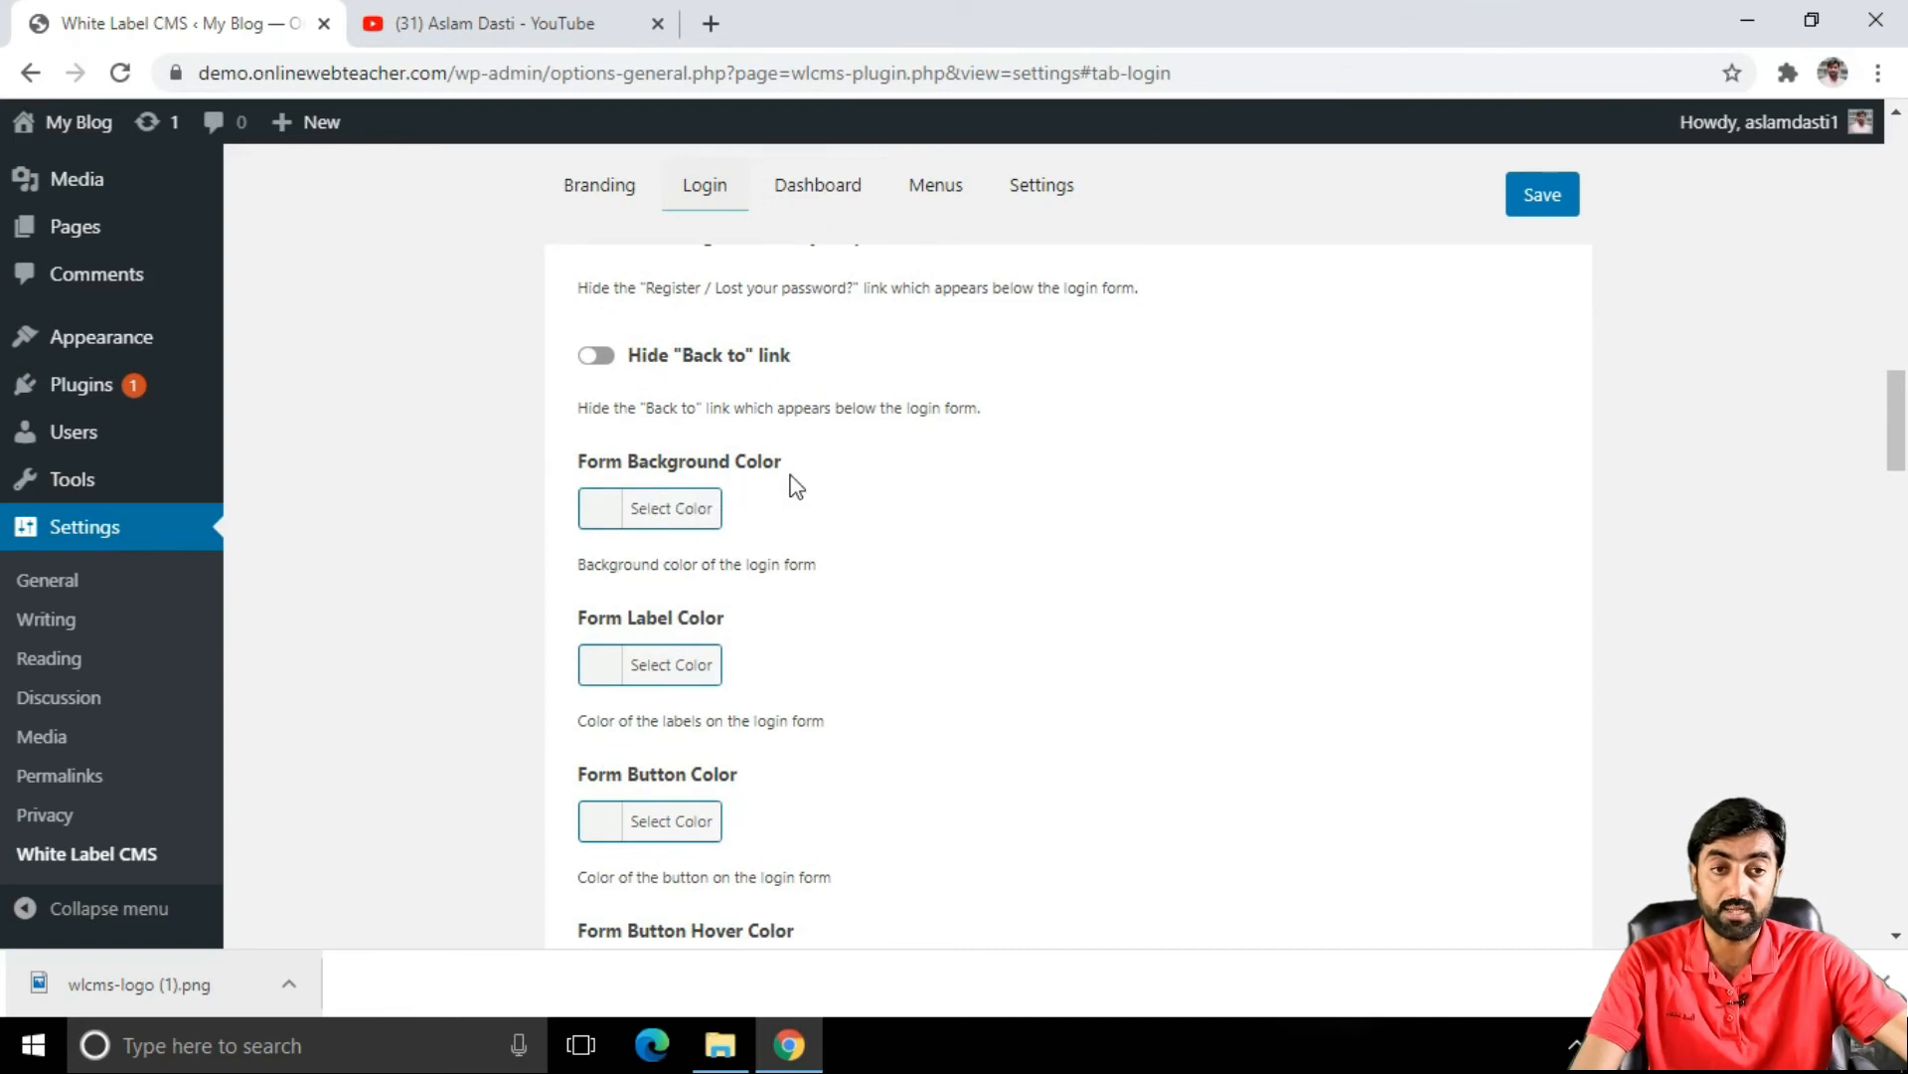
scroll(733, 546, down, 2)
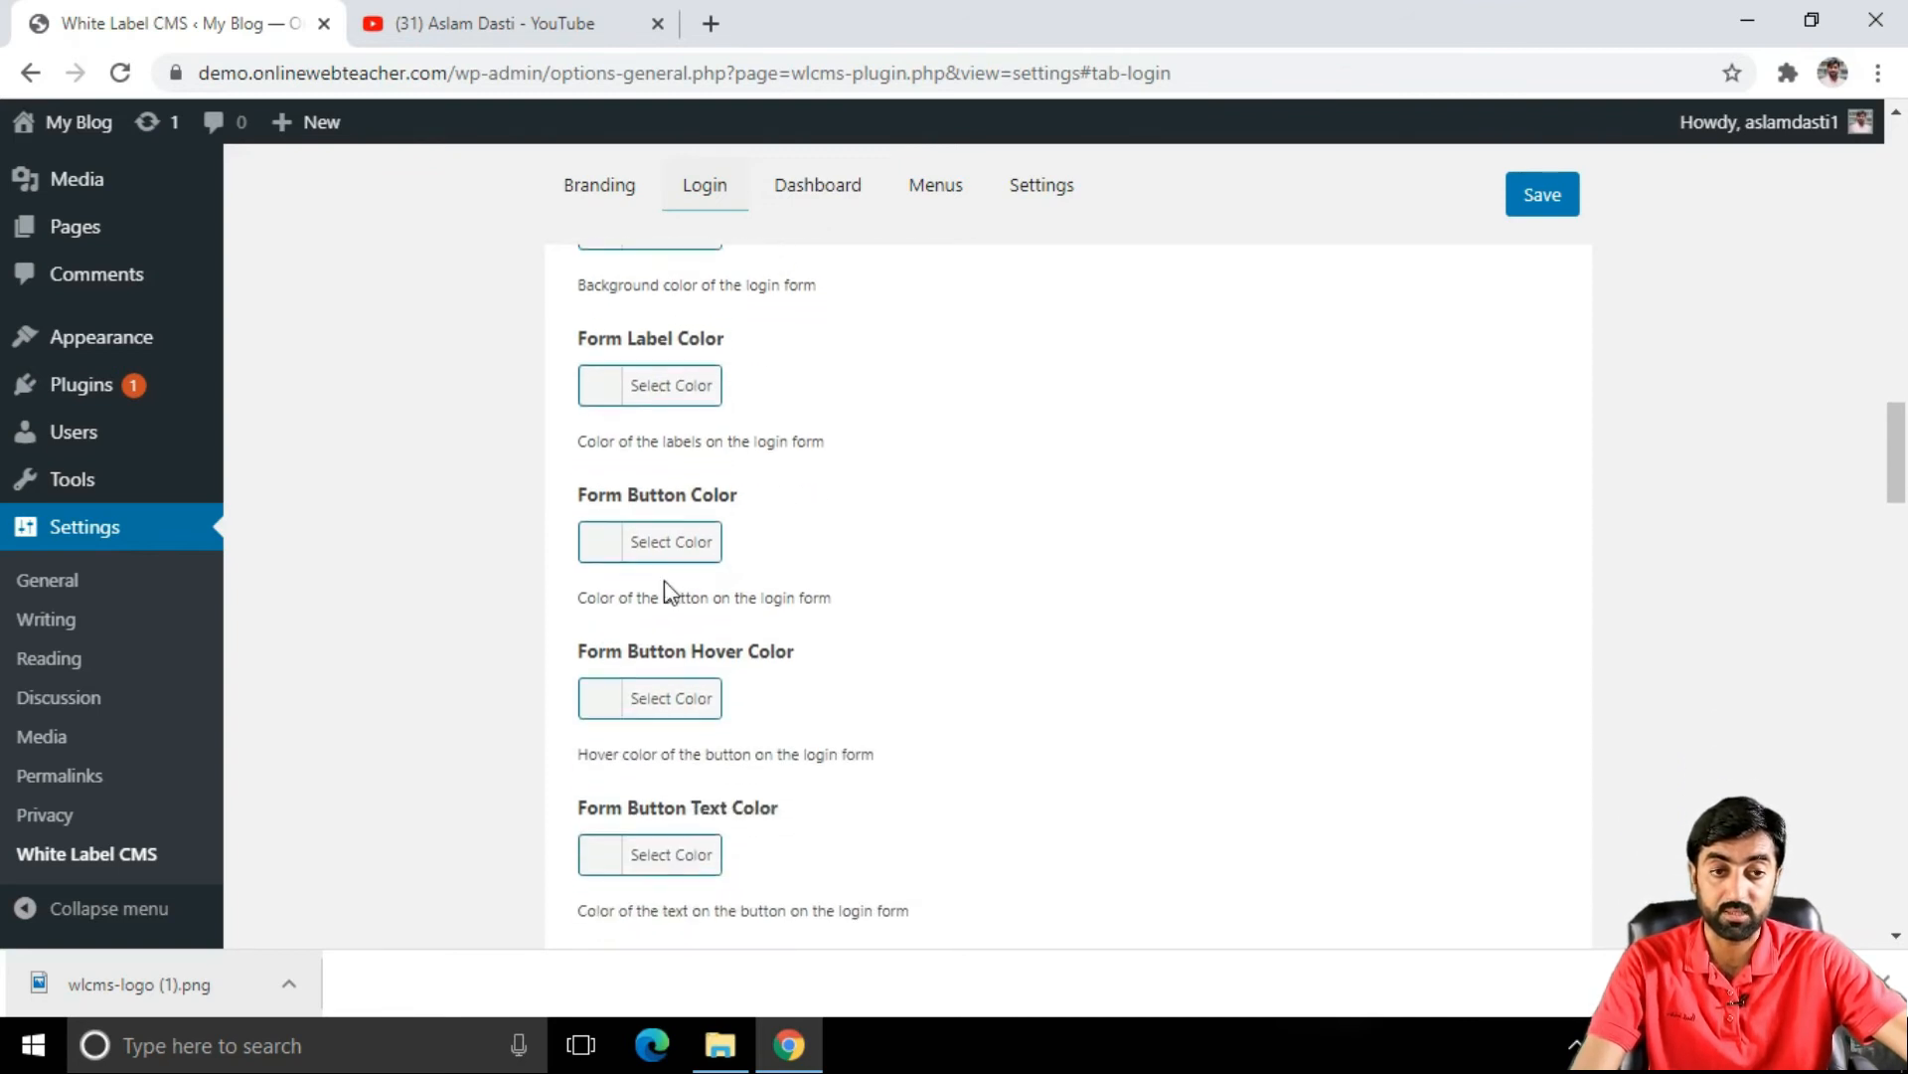
scroll(747, 613, down, 1)
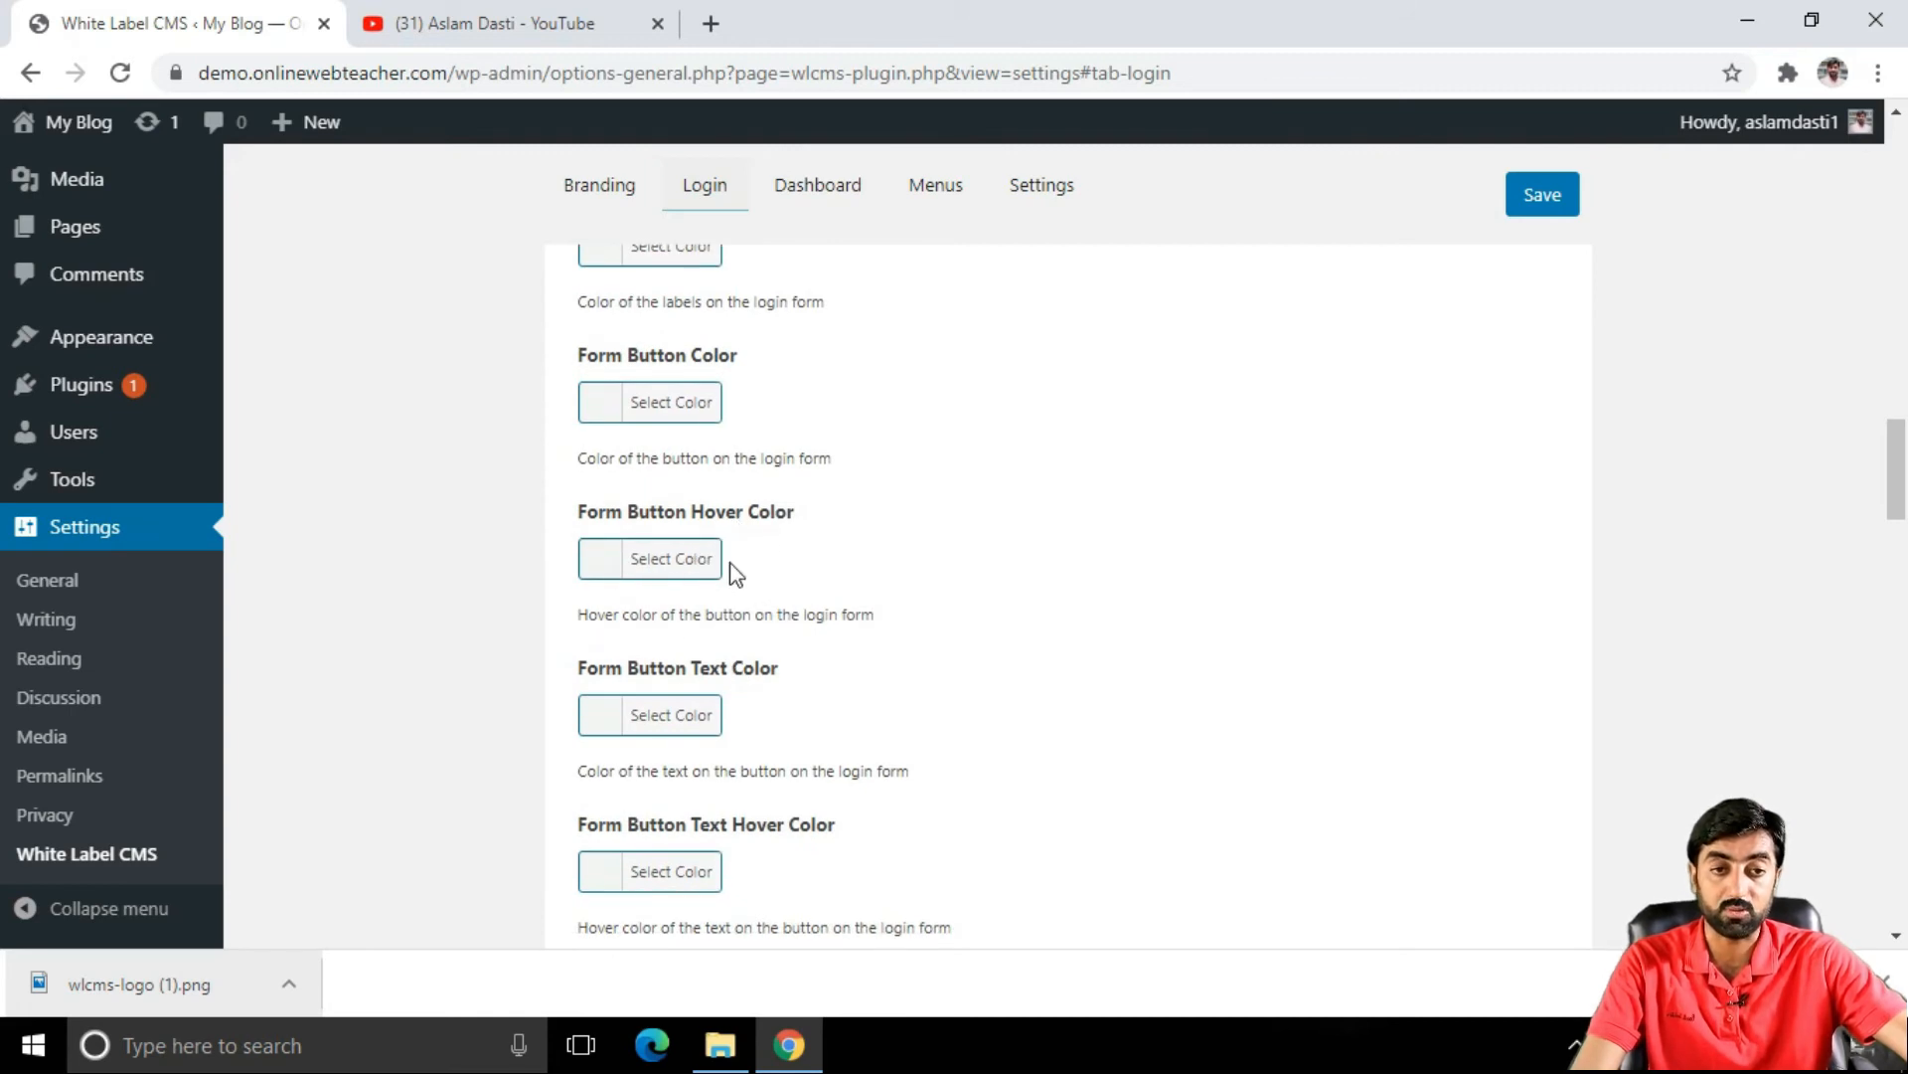
scroll(741, 574, down, 1)
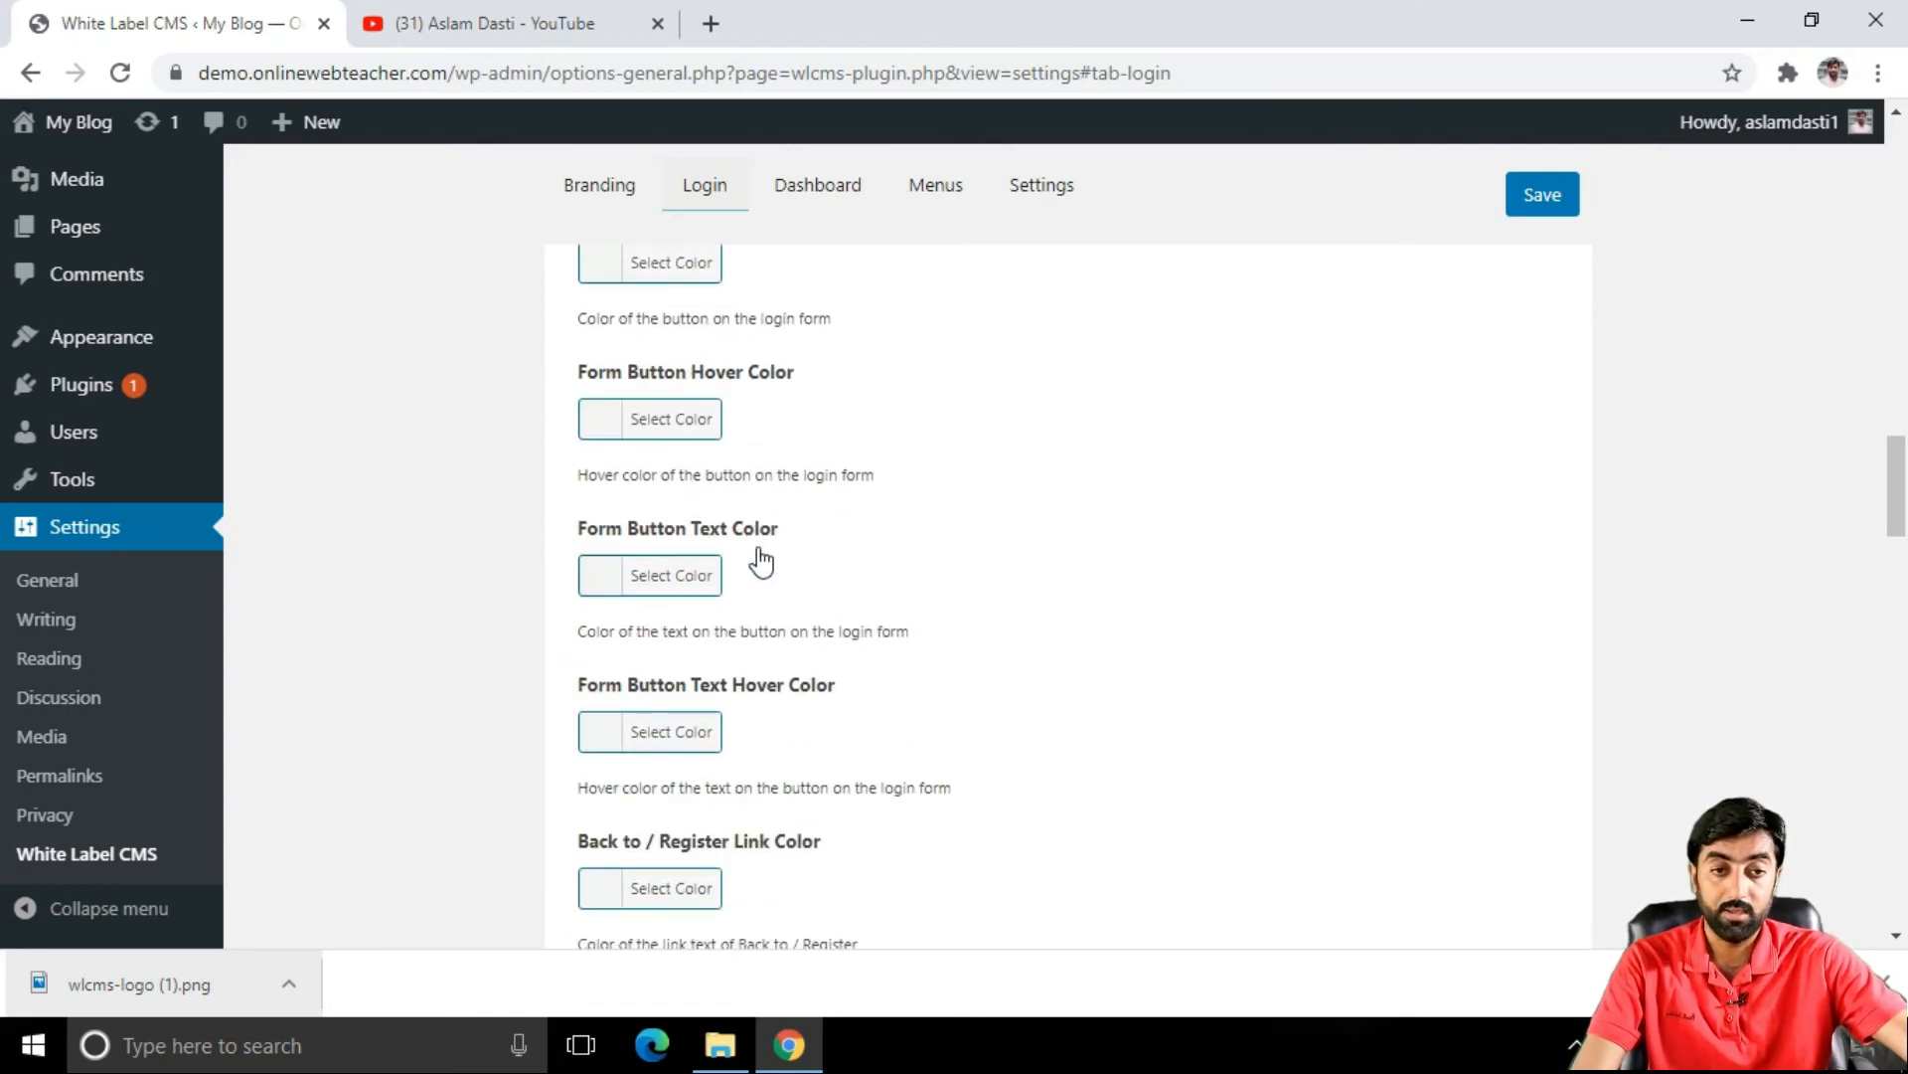
scroll(763, 592, down, 6)
scroll(765, 646, down, 5)
scroll(765, 646, up, 3)
scroll(766, 646, down, 5)
scroll(766, 646, up, 7)
scroll(765, 644, up, 15)
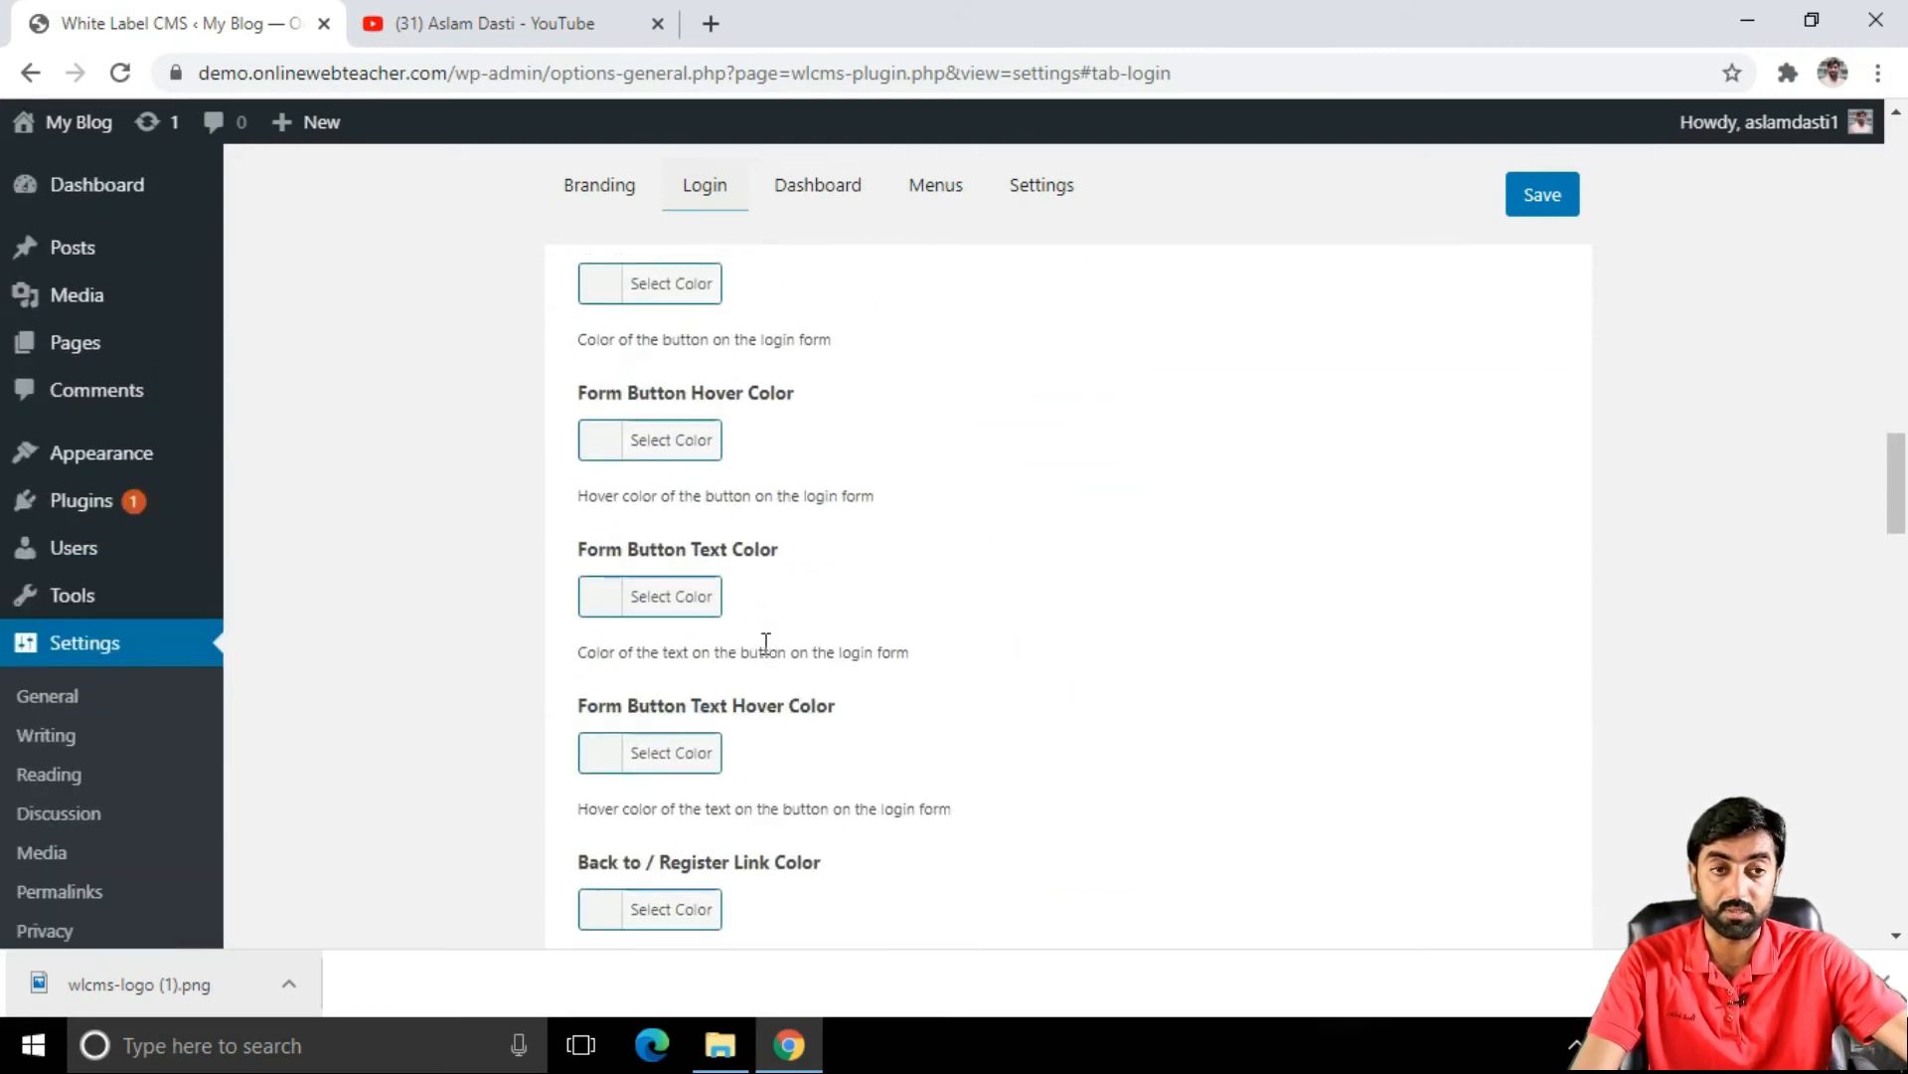
scroll(712, 536, up, 8)
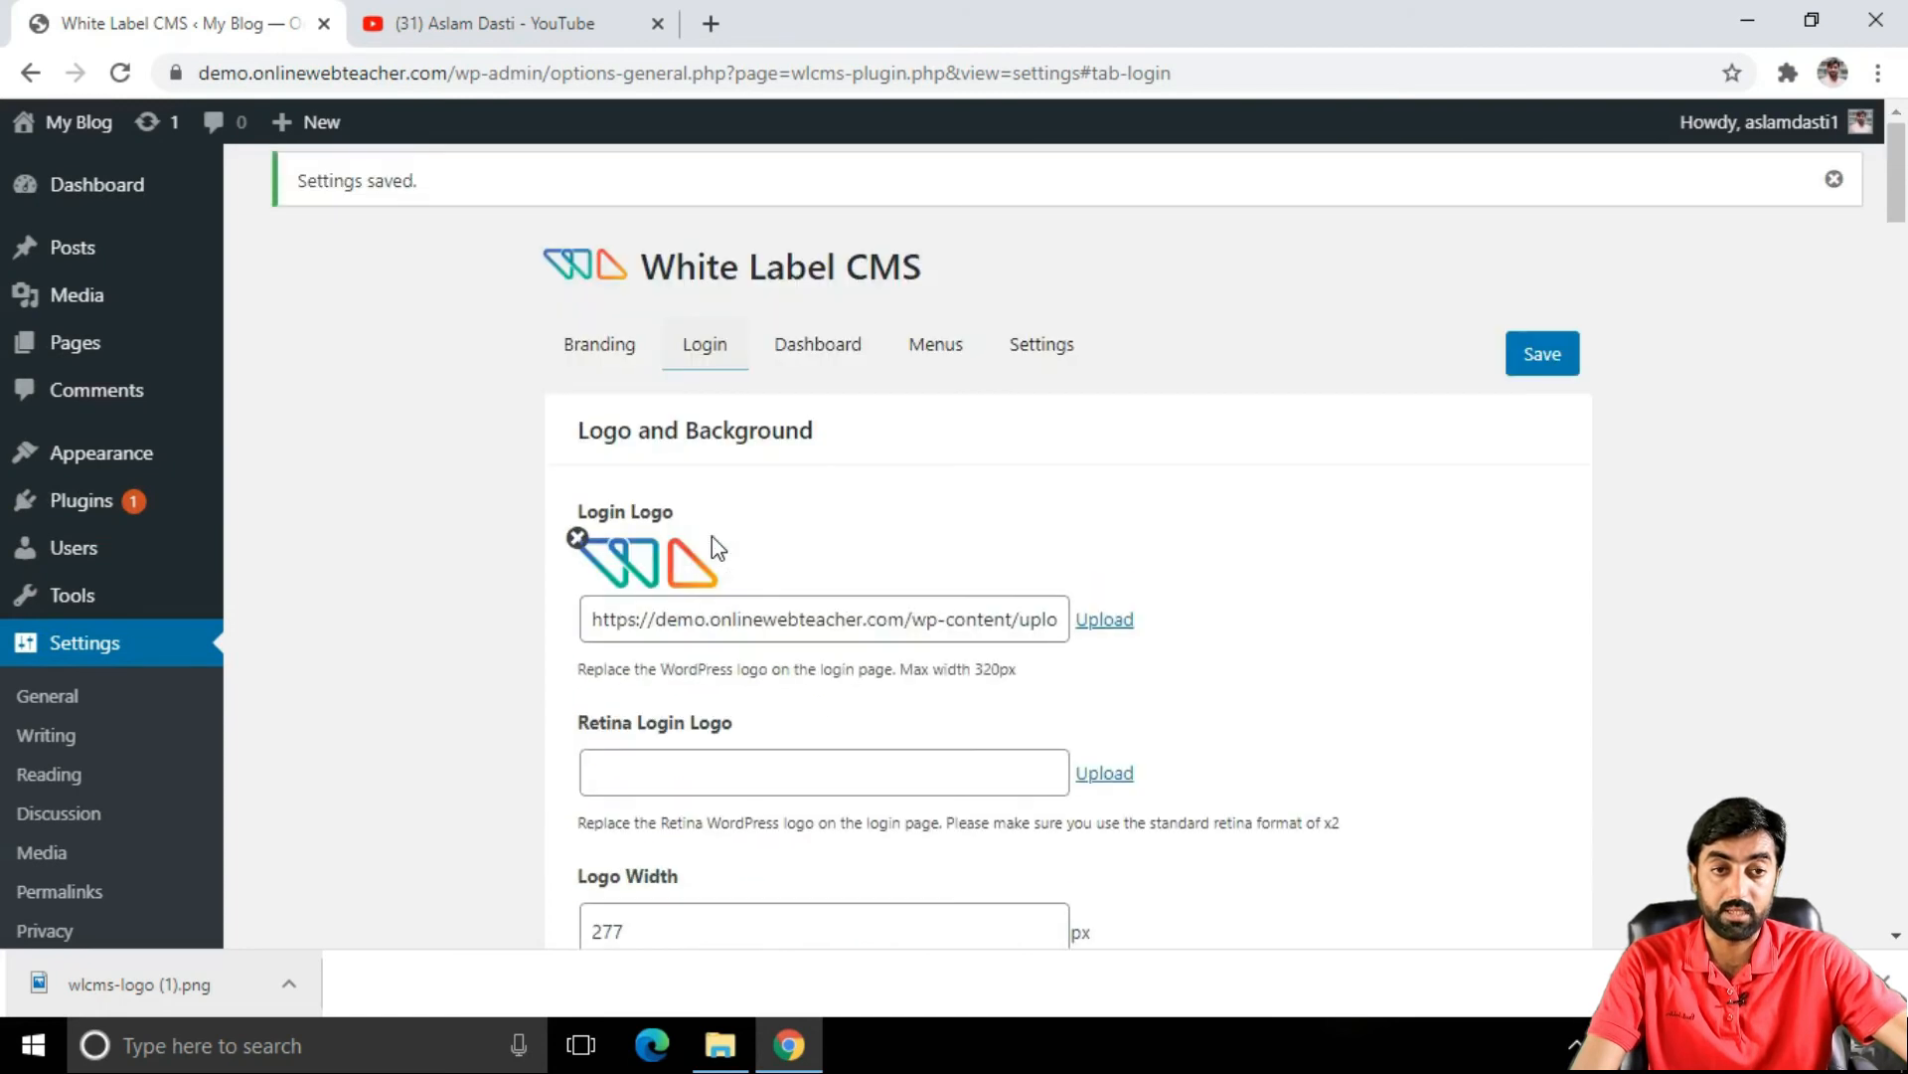
Step: Set the Dashboard Icon to wlcms-logo-1.png from the media library
click(835, 350)
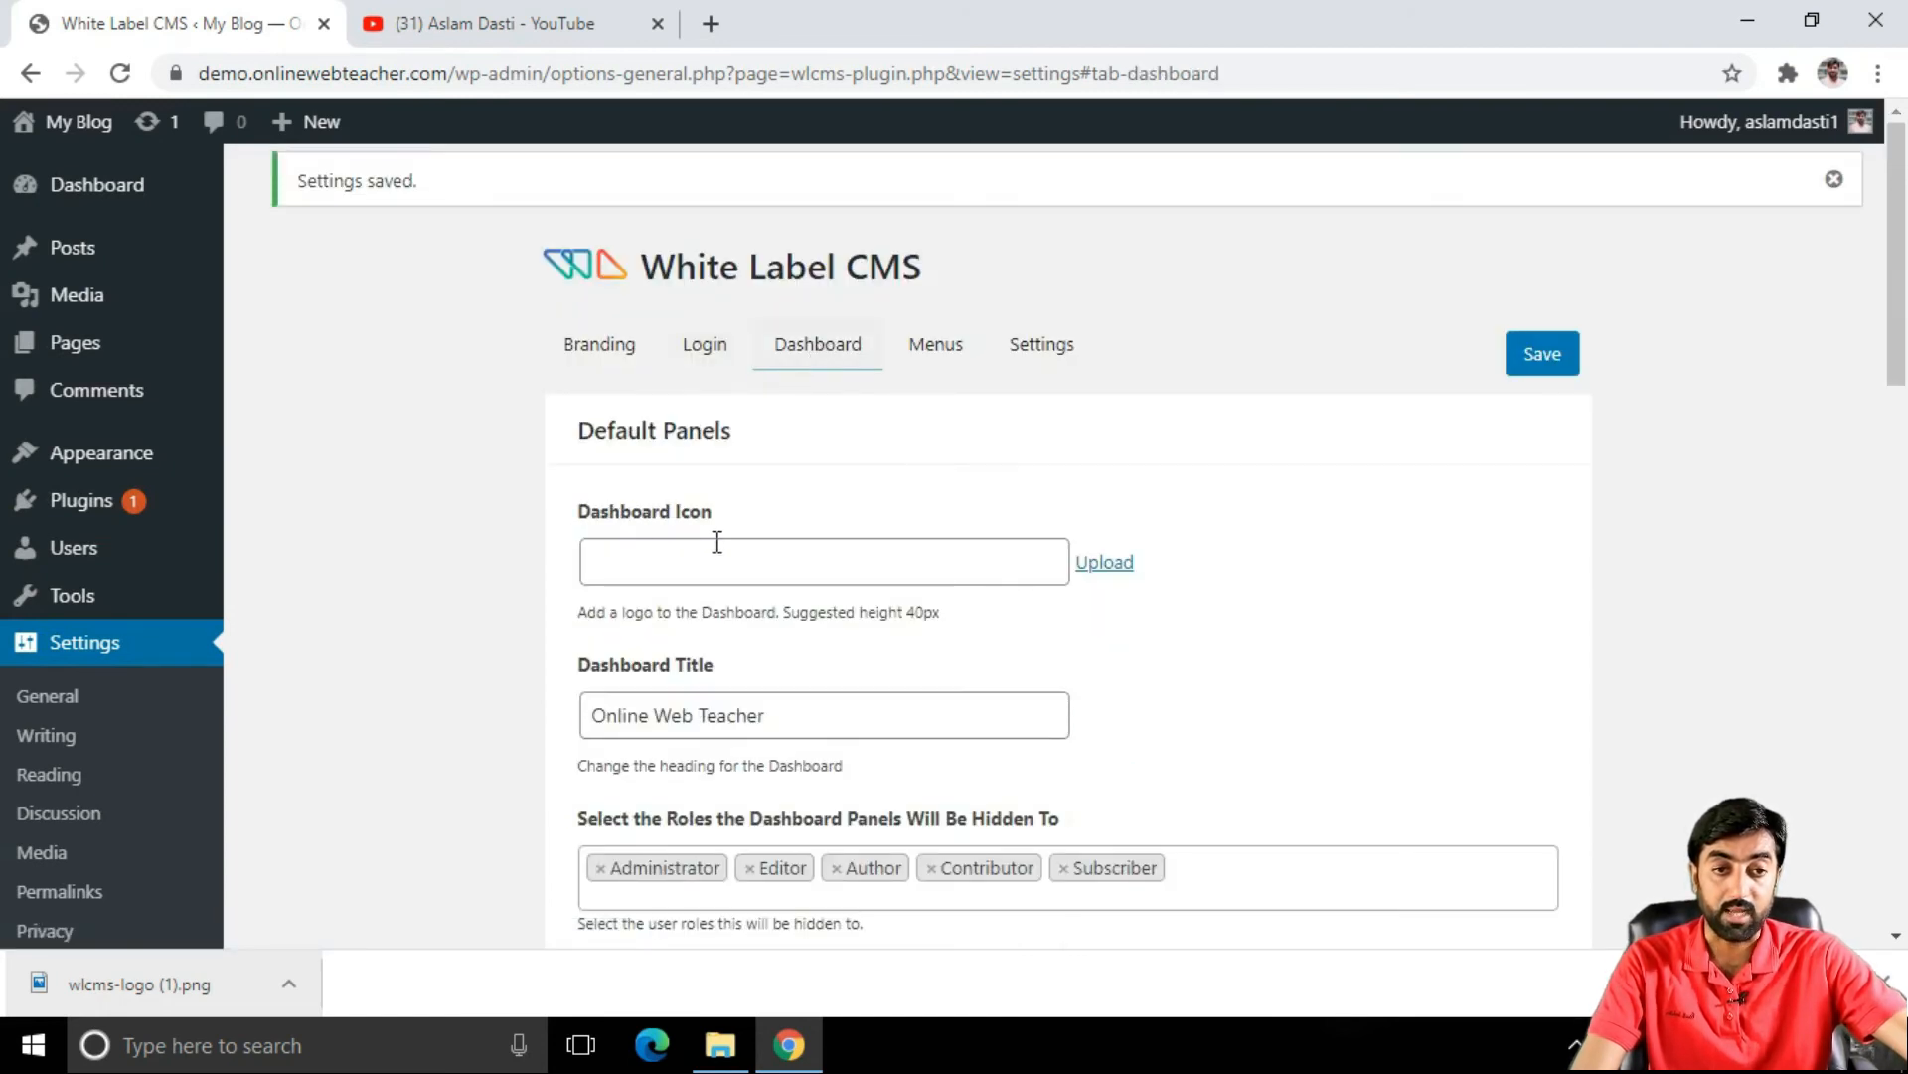
click(1104, 563)
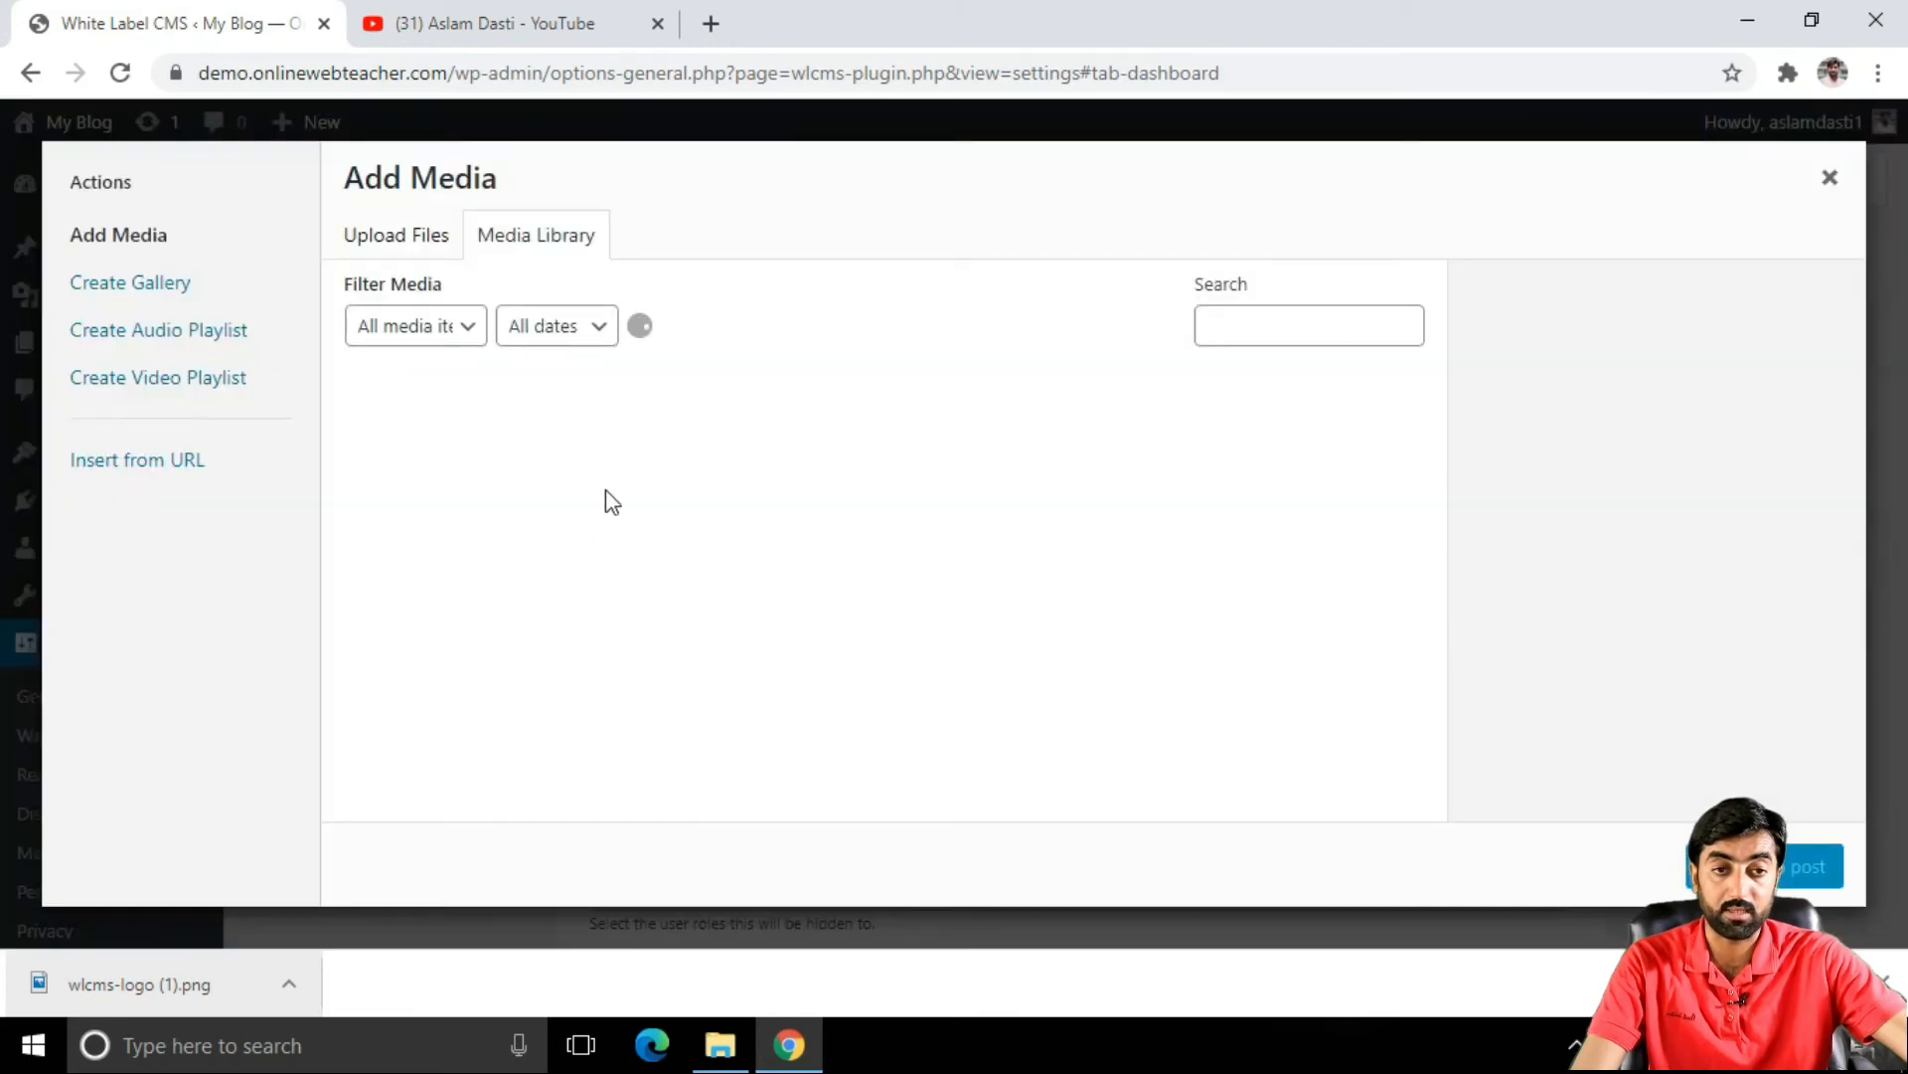
click(682, 509)
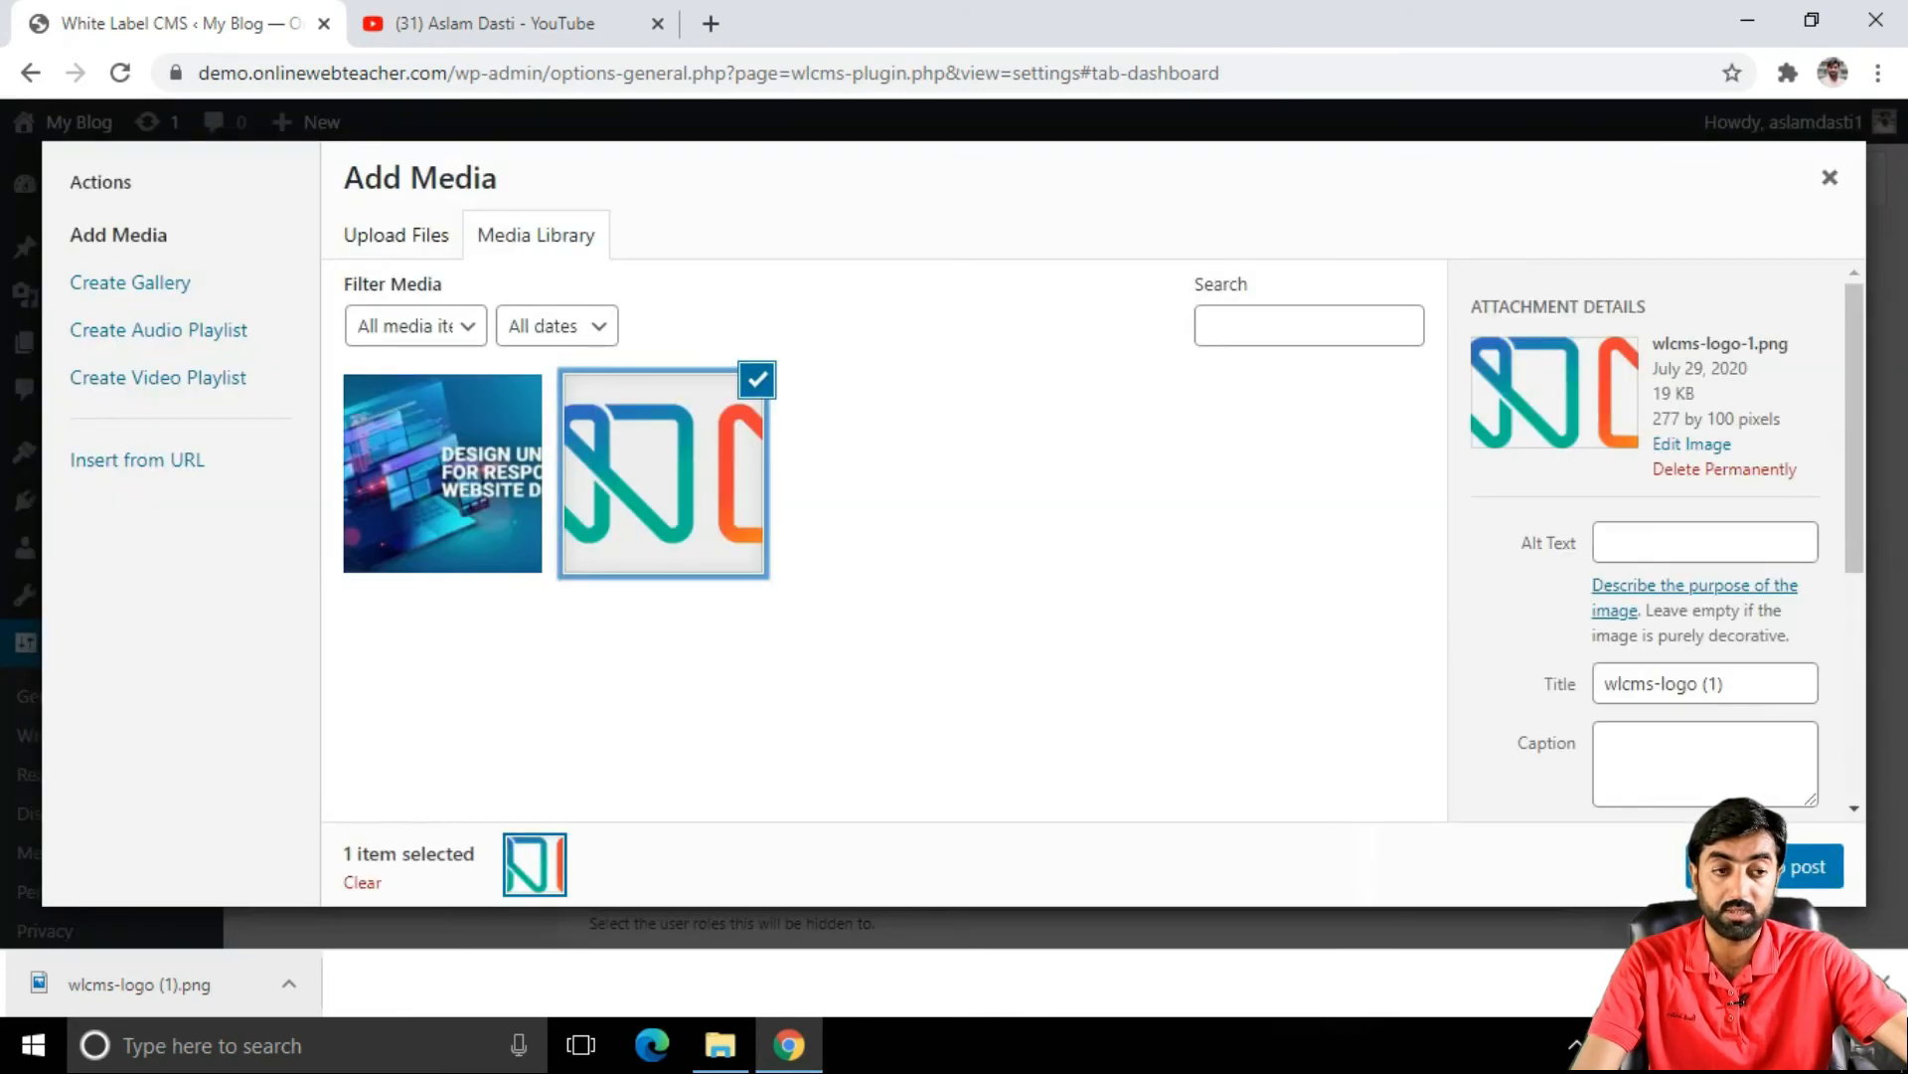
click(1765, 865)
Step: Review the dashboard panel, client menu hiding and admin settings options, and save the plugin settings
scroll(1282, 718, down, 4)
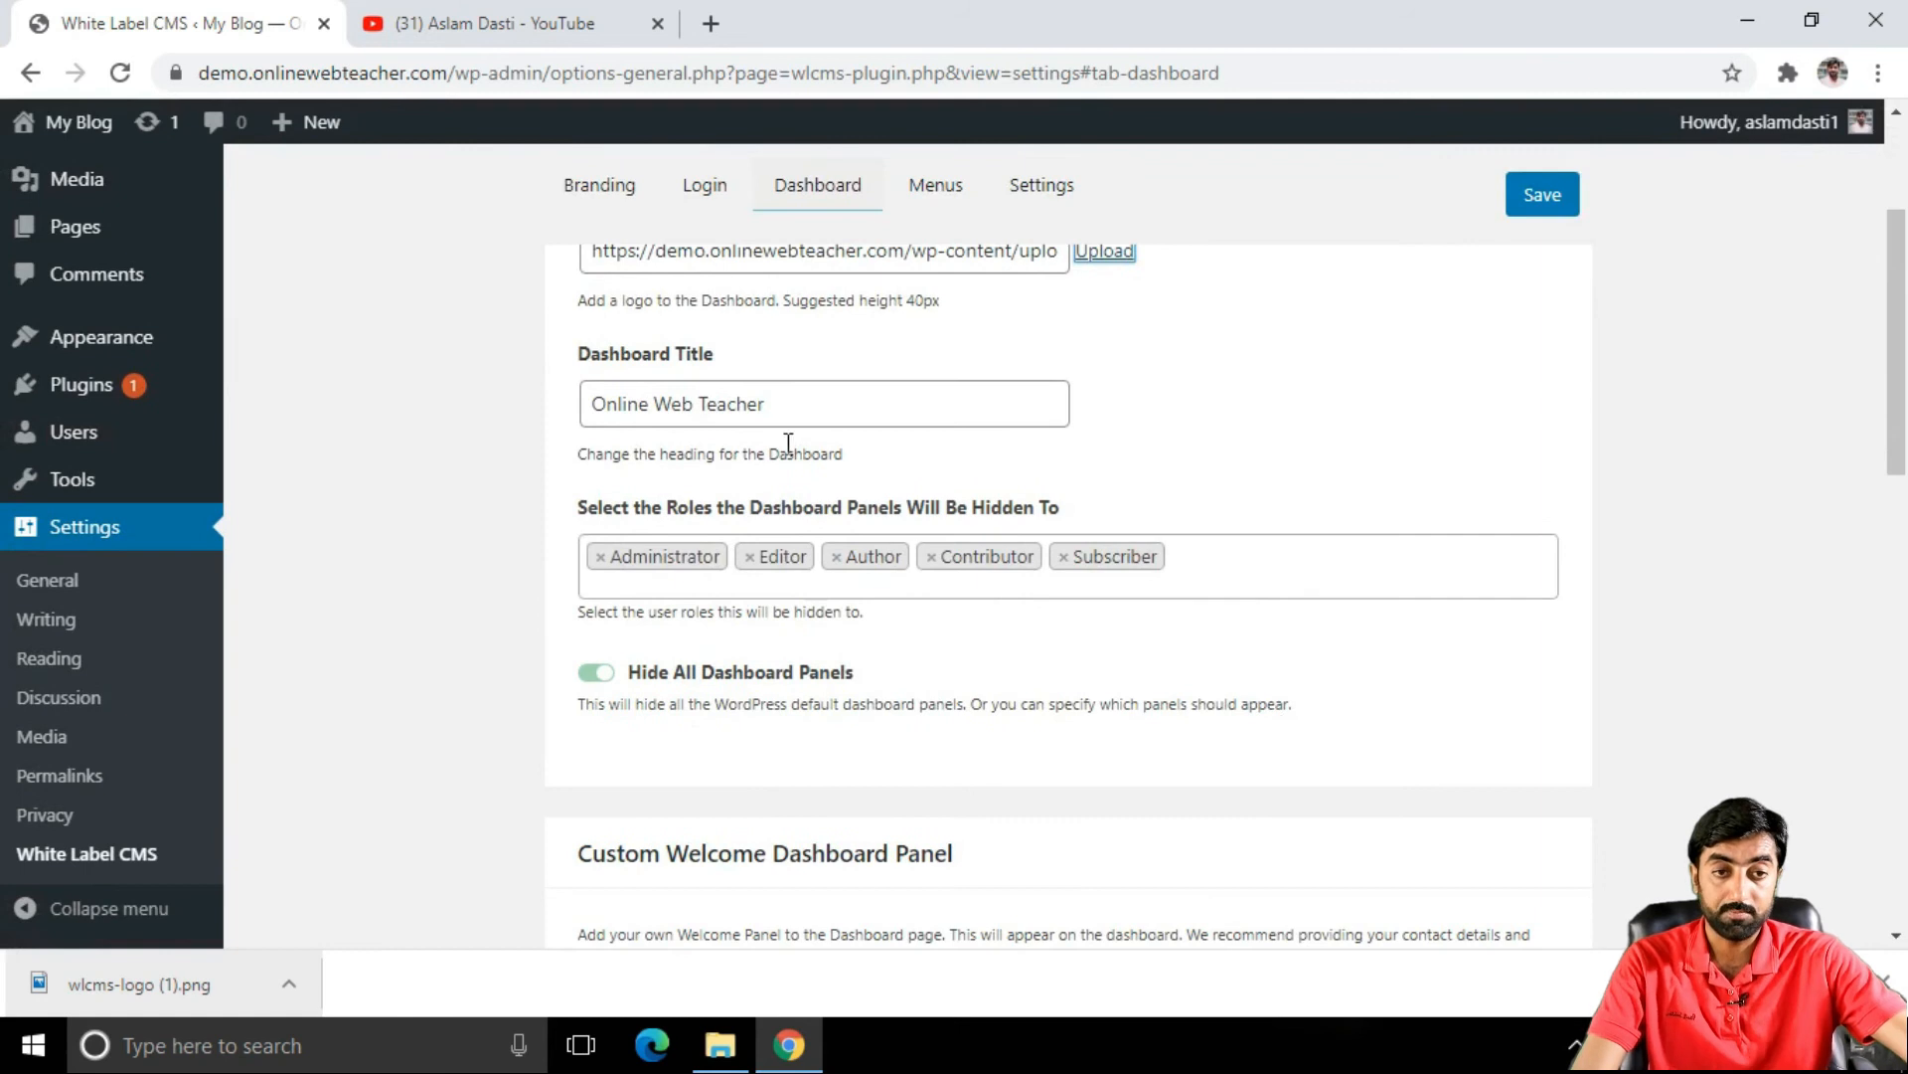
scroll(796, 428, down, 1)
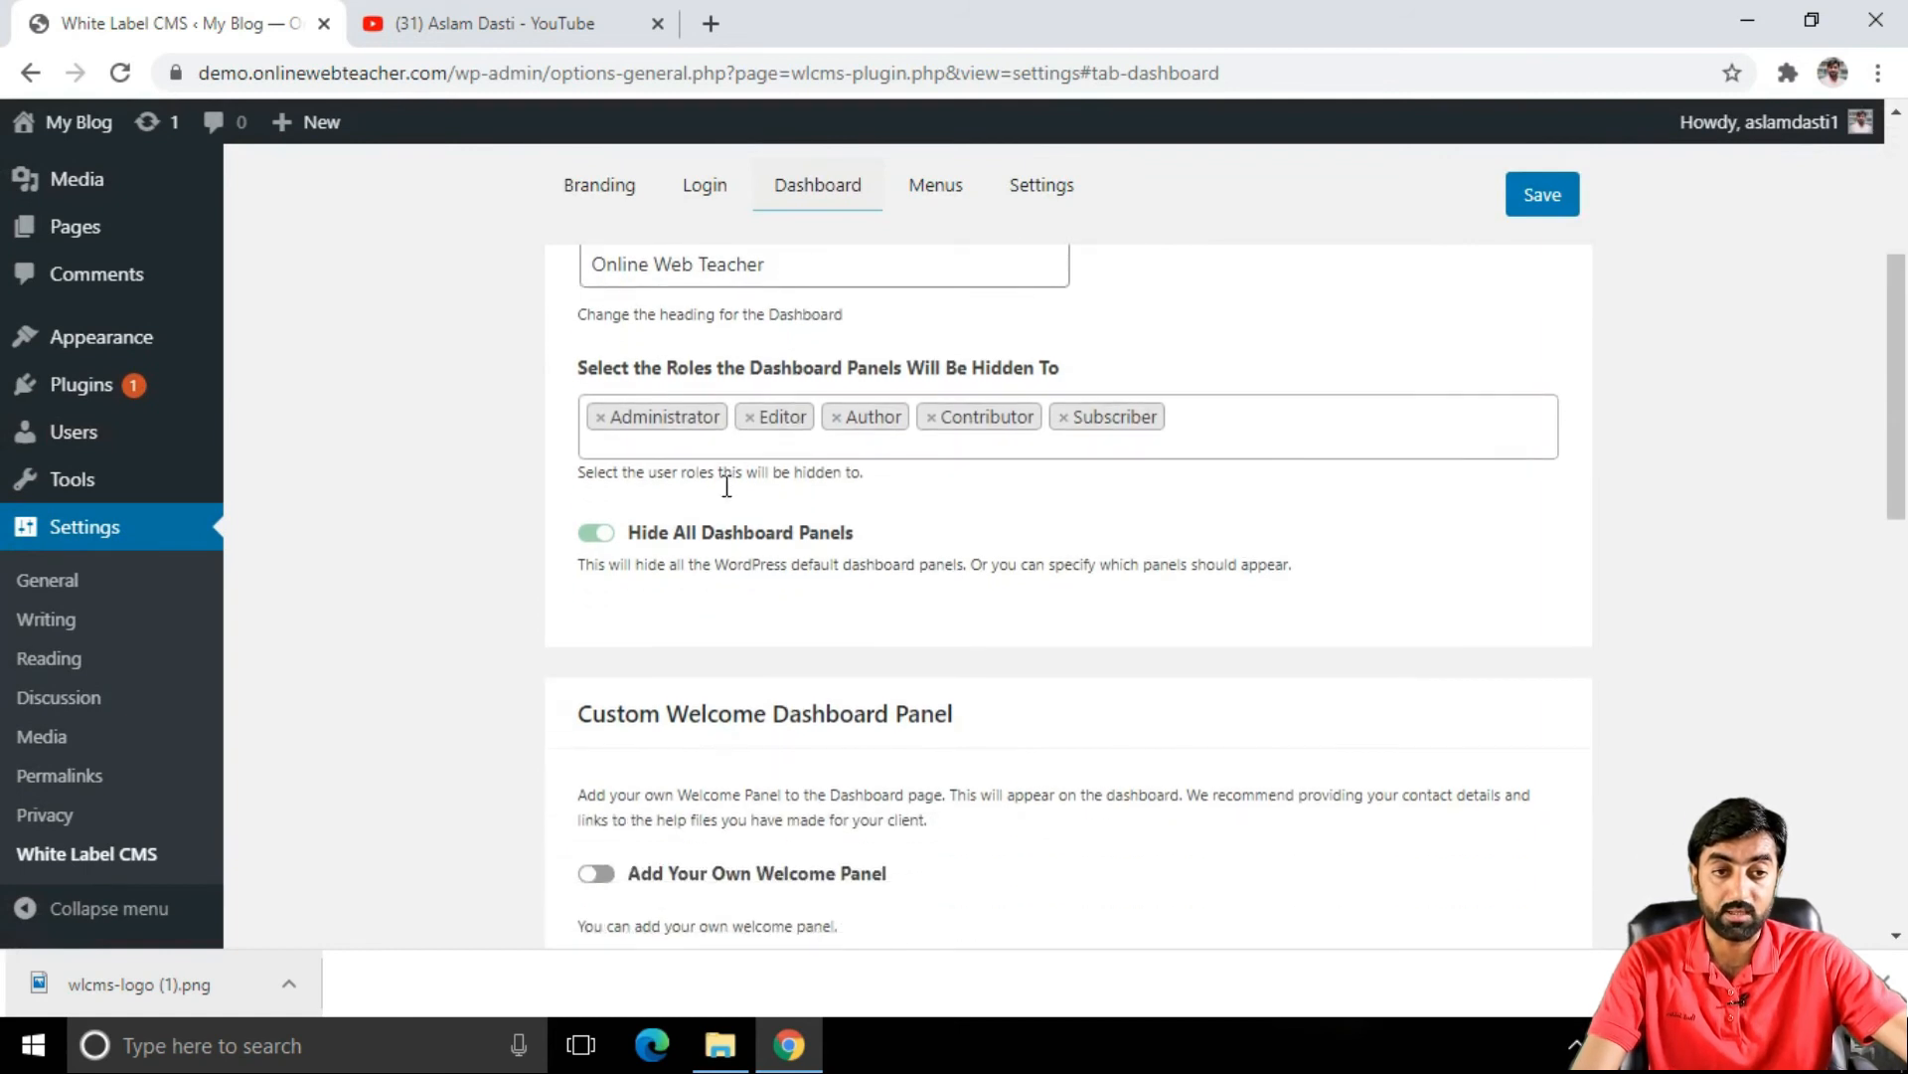
scroll(1139, 445, down, 3)
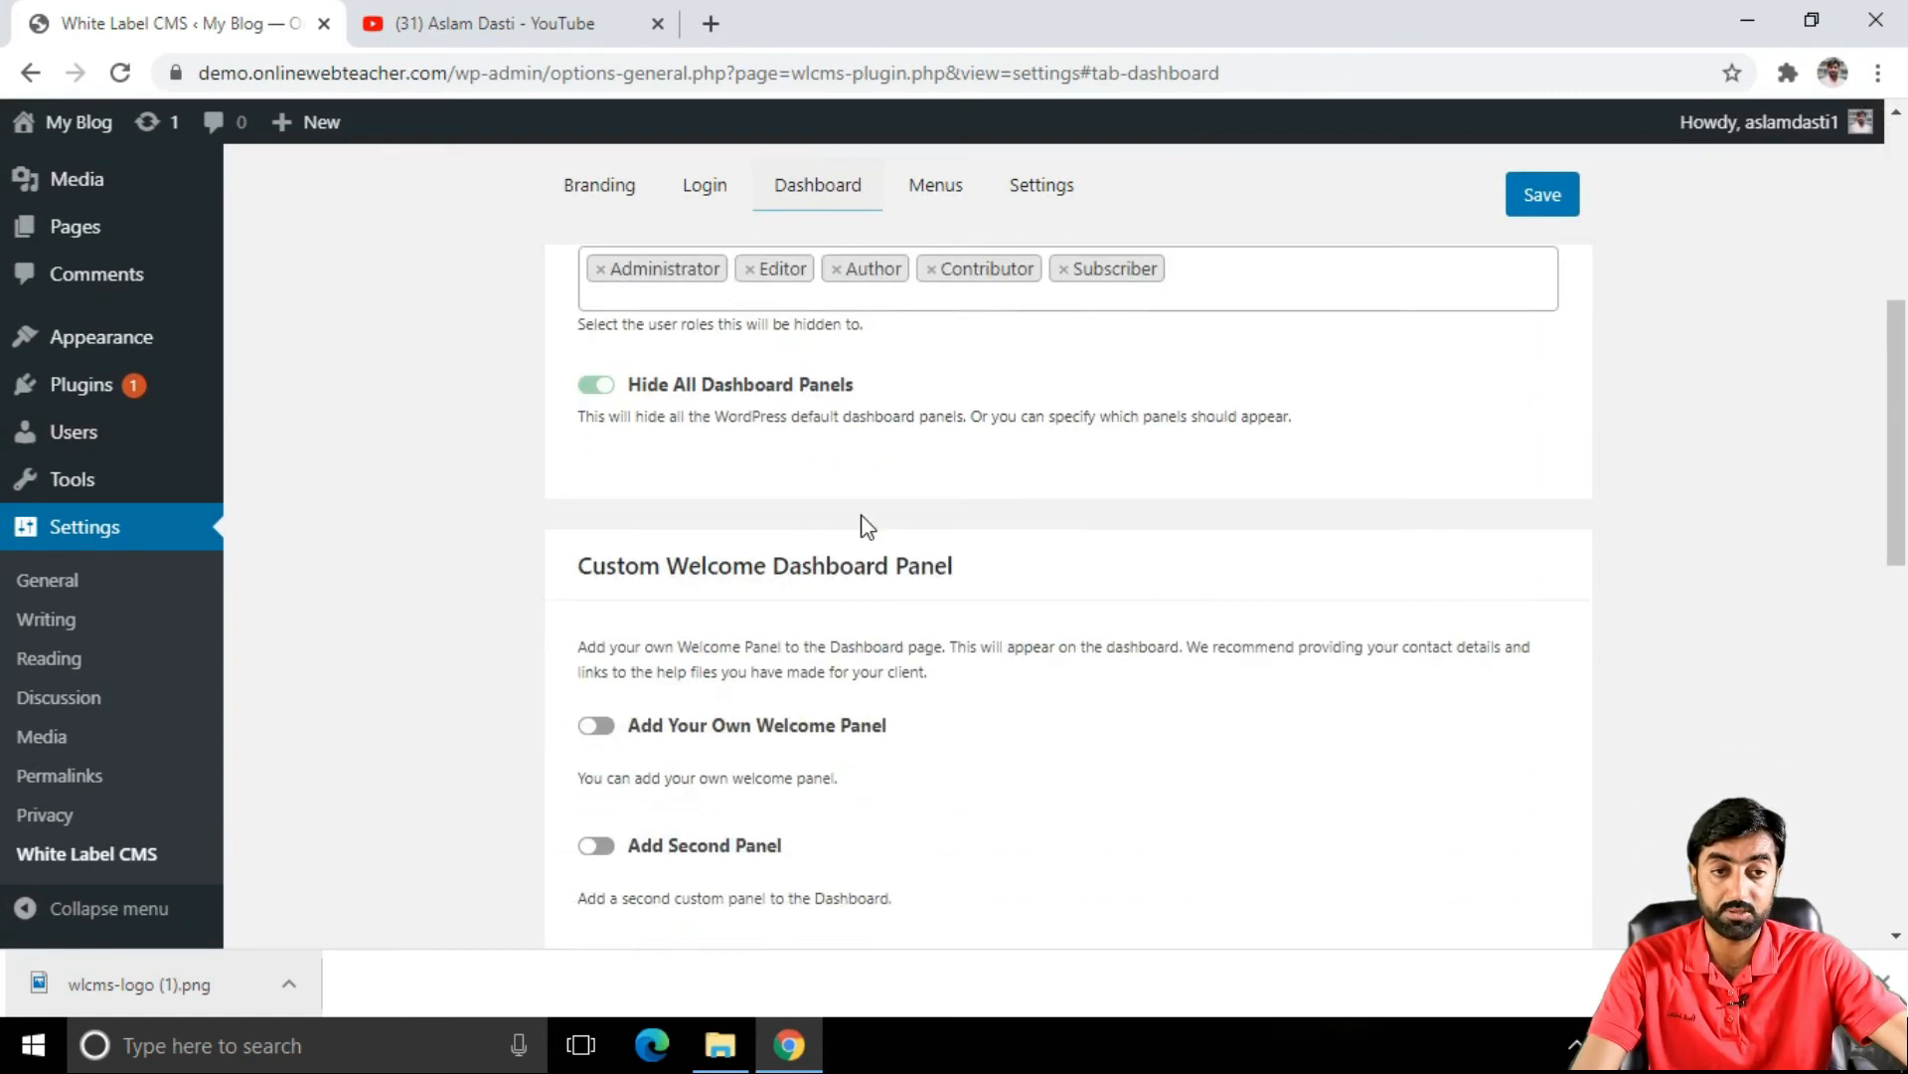
scroll(1024, 448, down, 6)
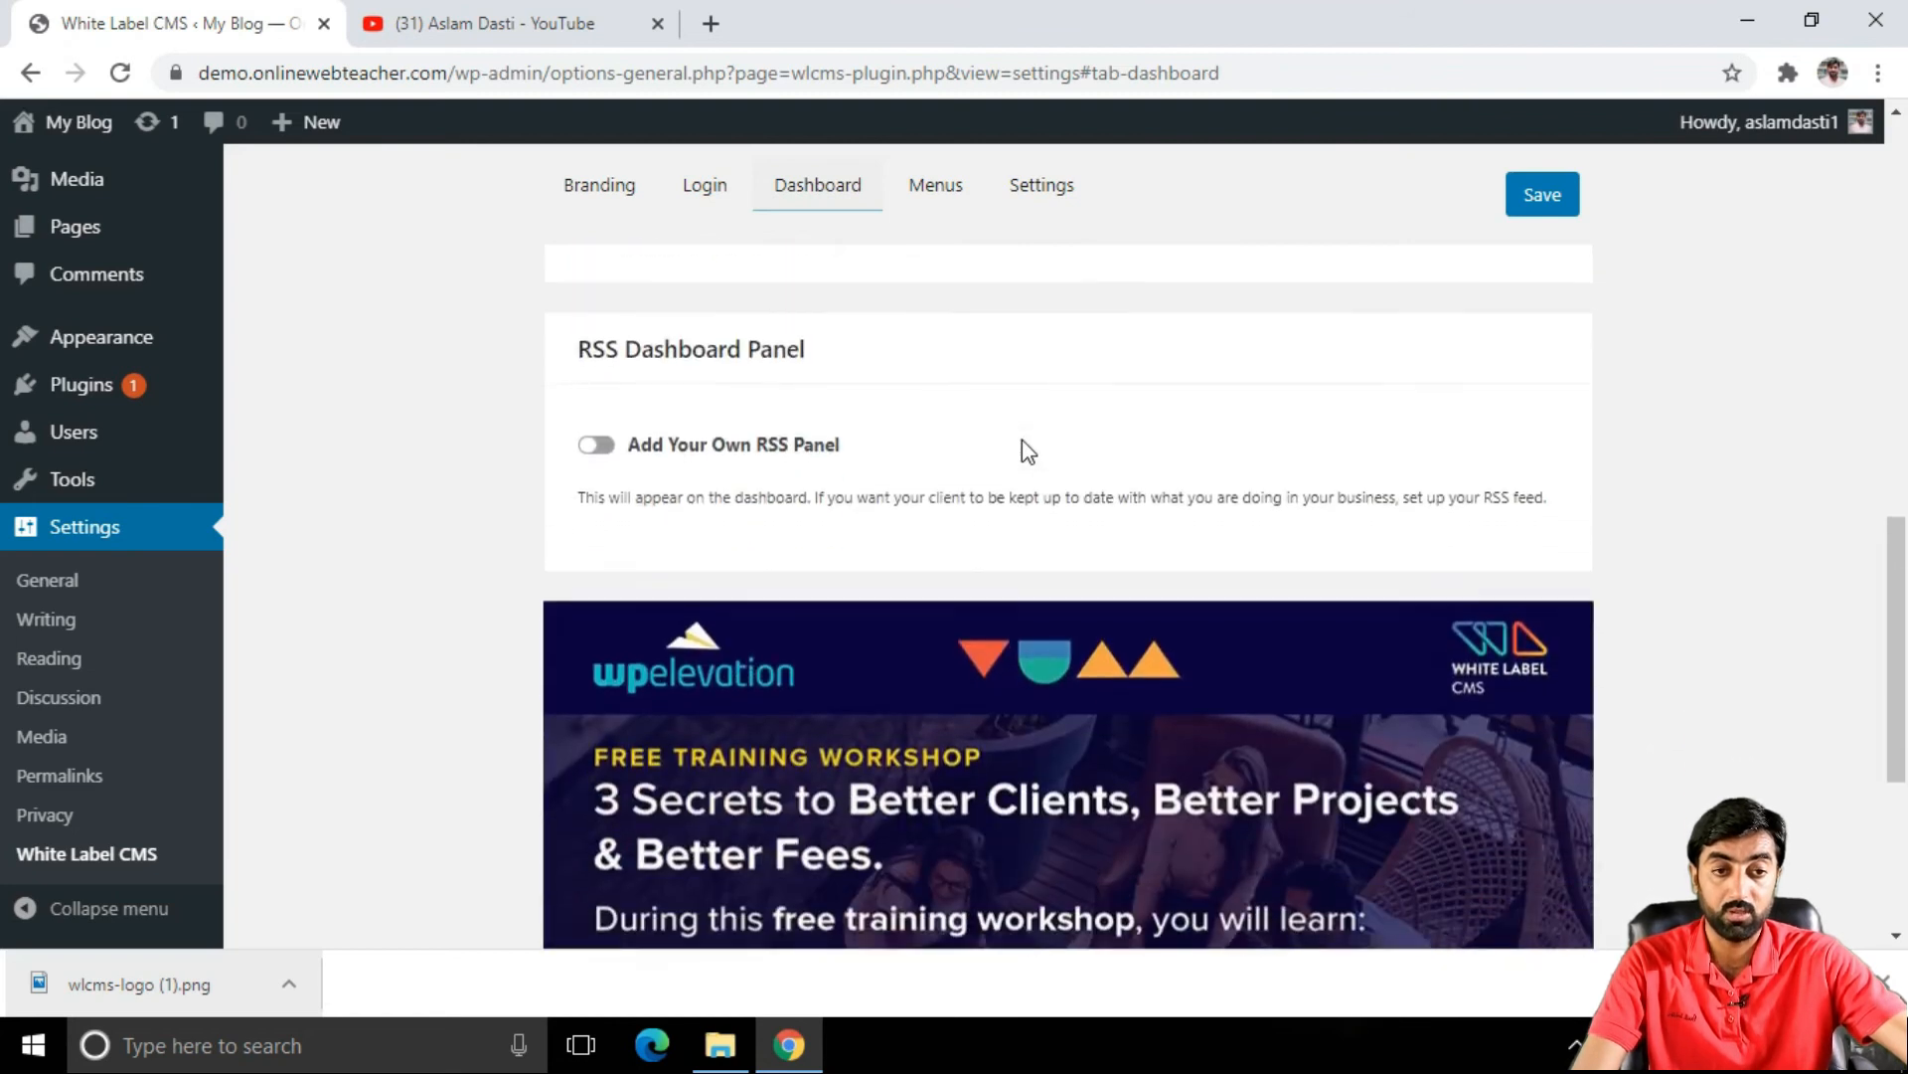
scroll(1024, 447, up, 12)
click(932, 189)
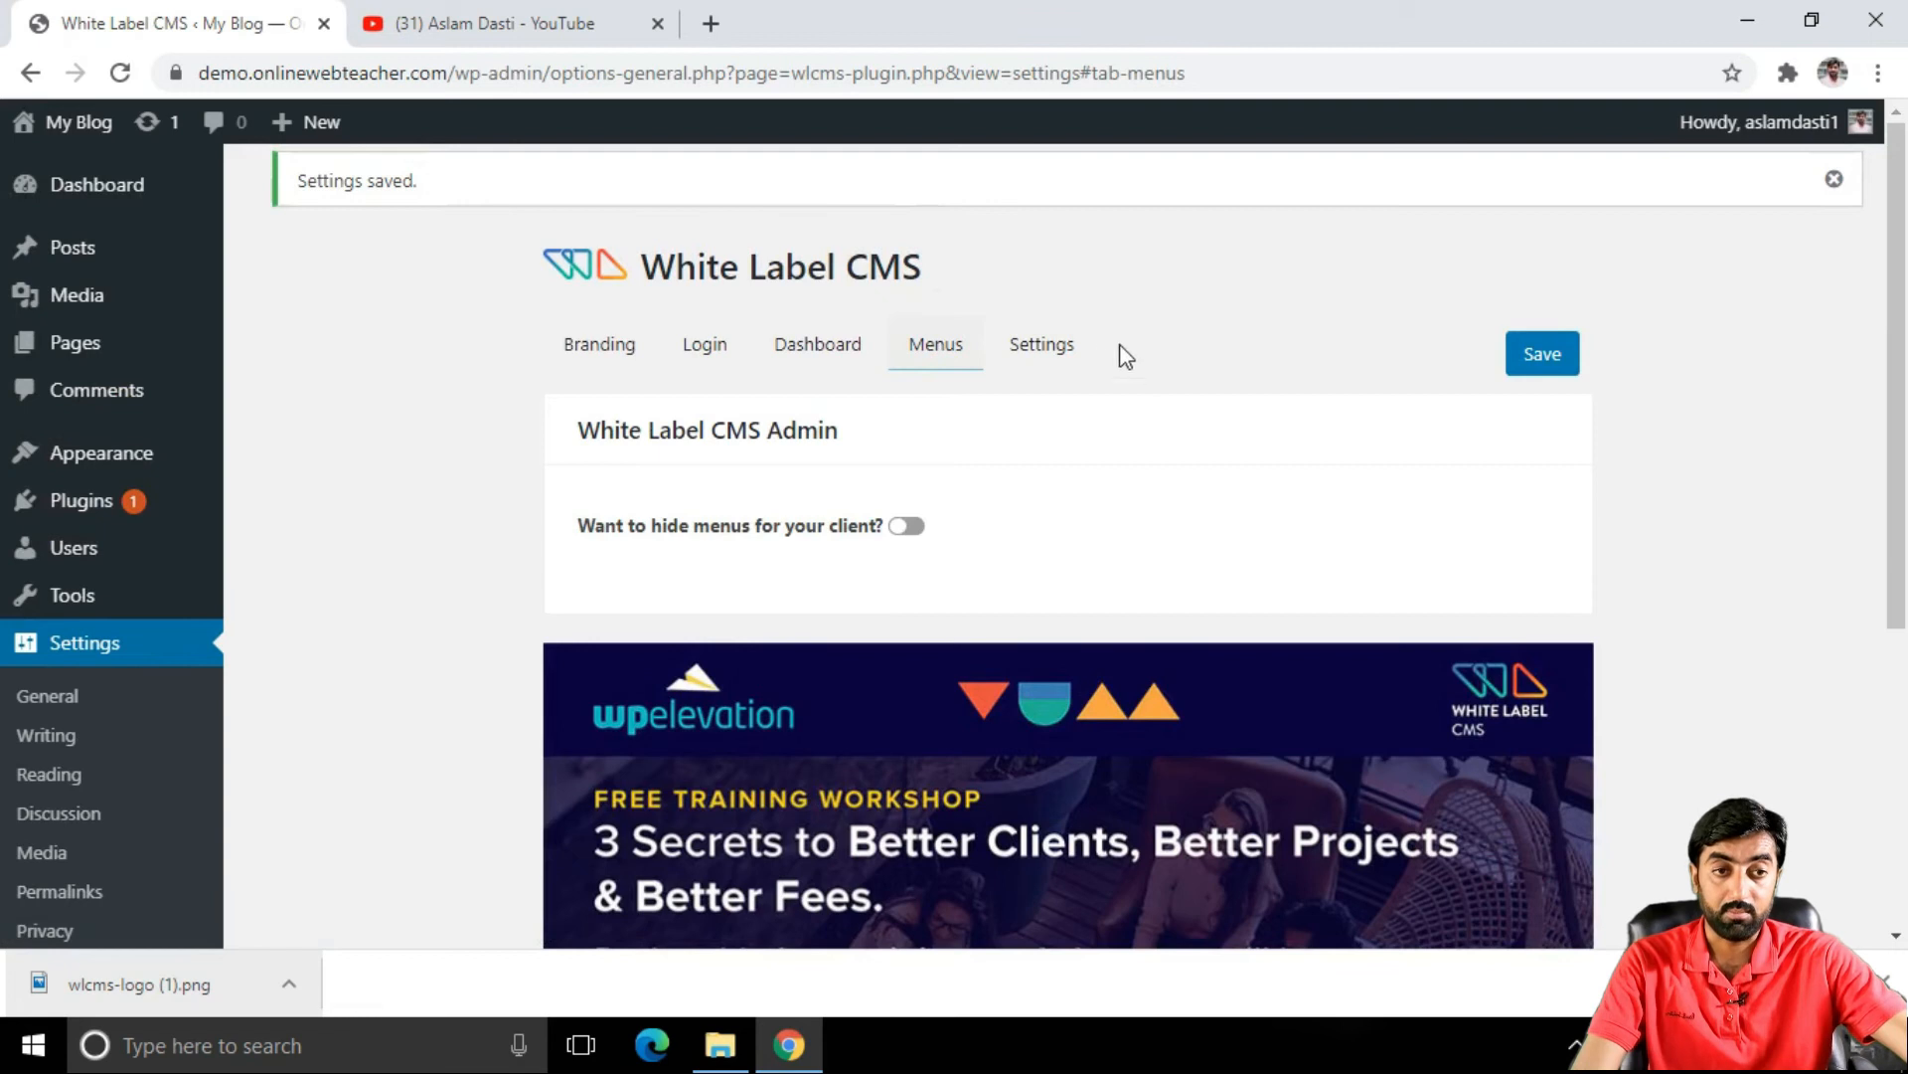
click(1044, 348)
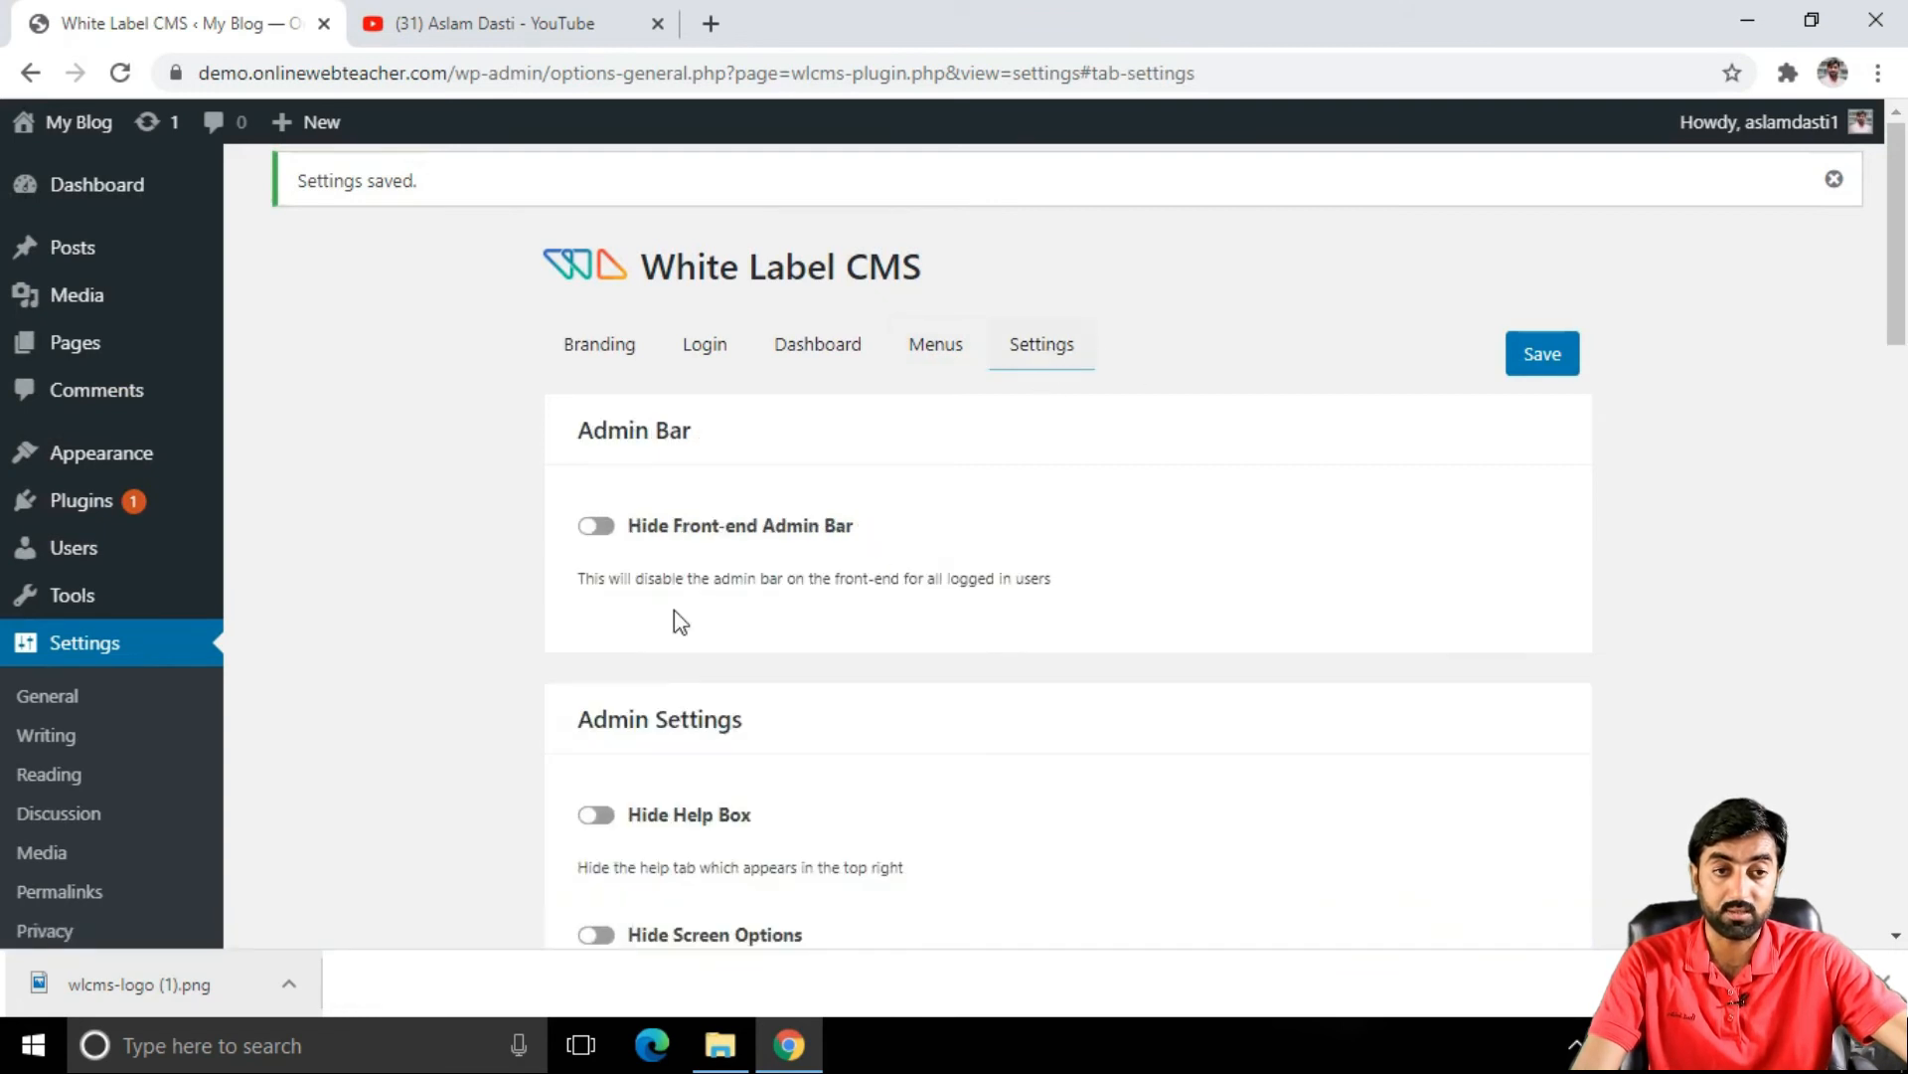
scroll(686, 656, down, 5)
scroll(791, 681, up, 5)
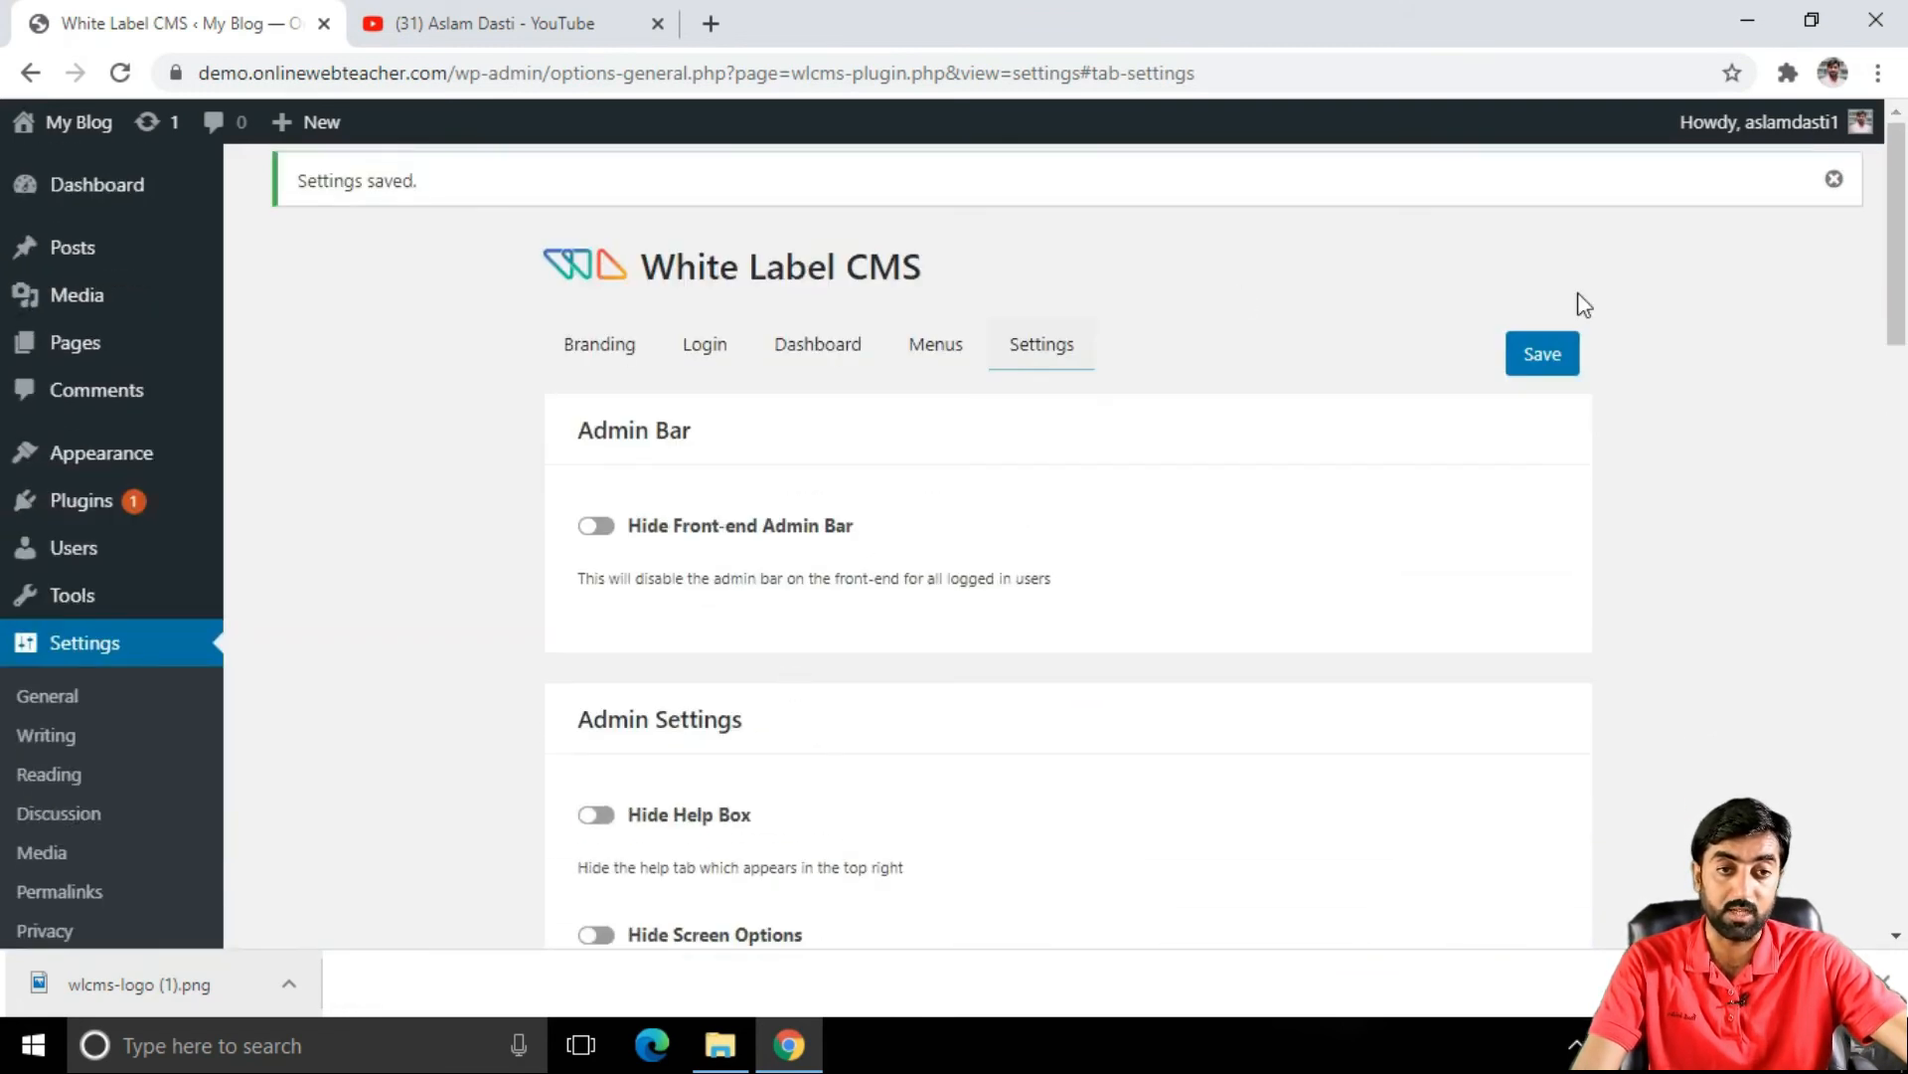
click(1541, 360)
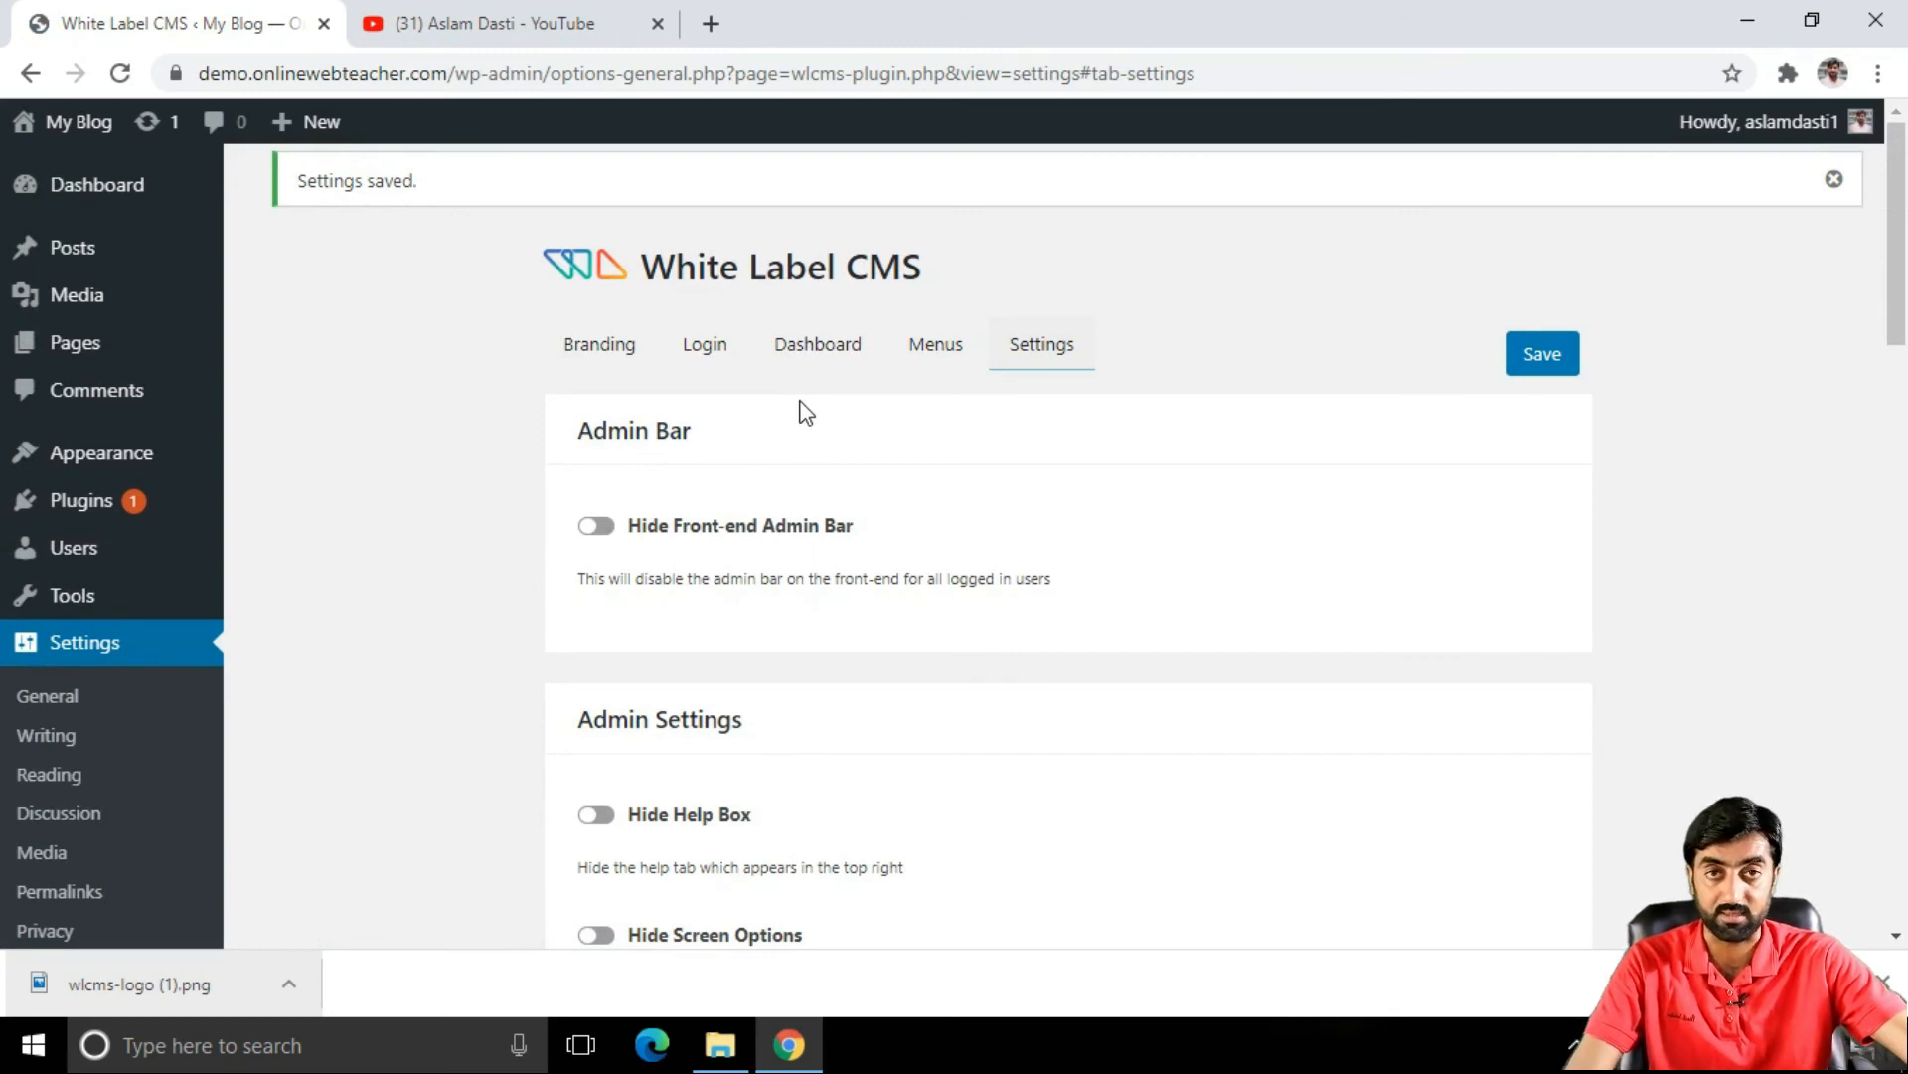
Step: Log out of WordPress and check the customised login page's logo, background image and login form
mouse_move(1849, 121)
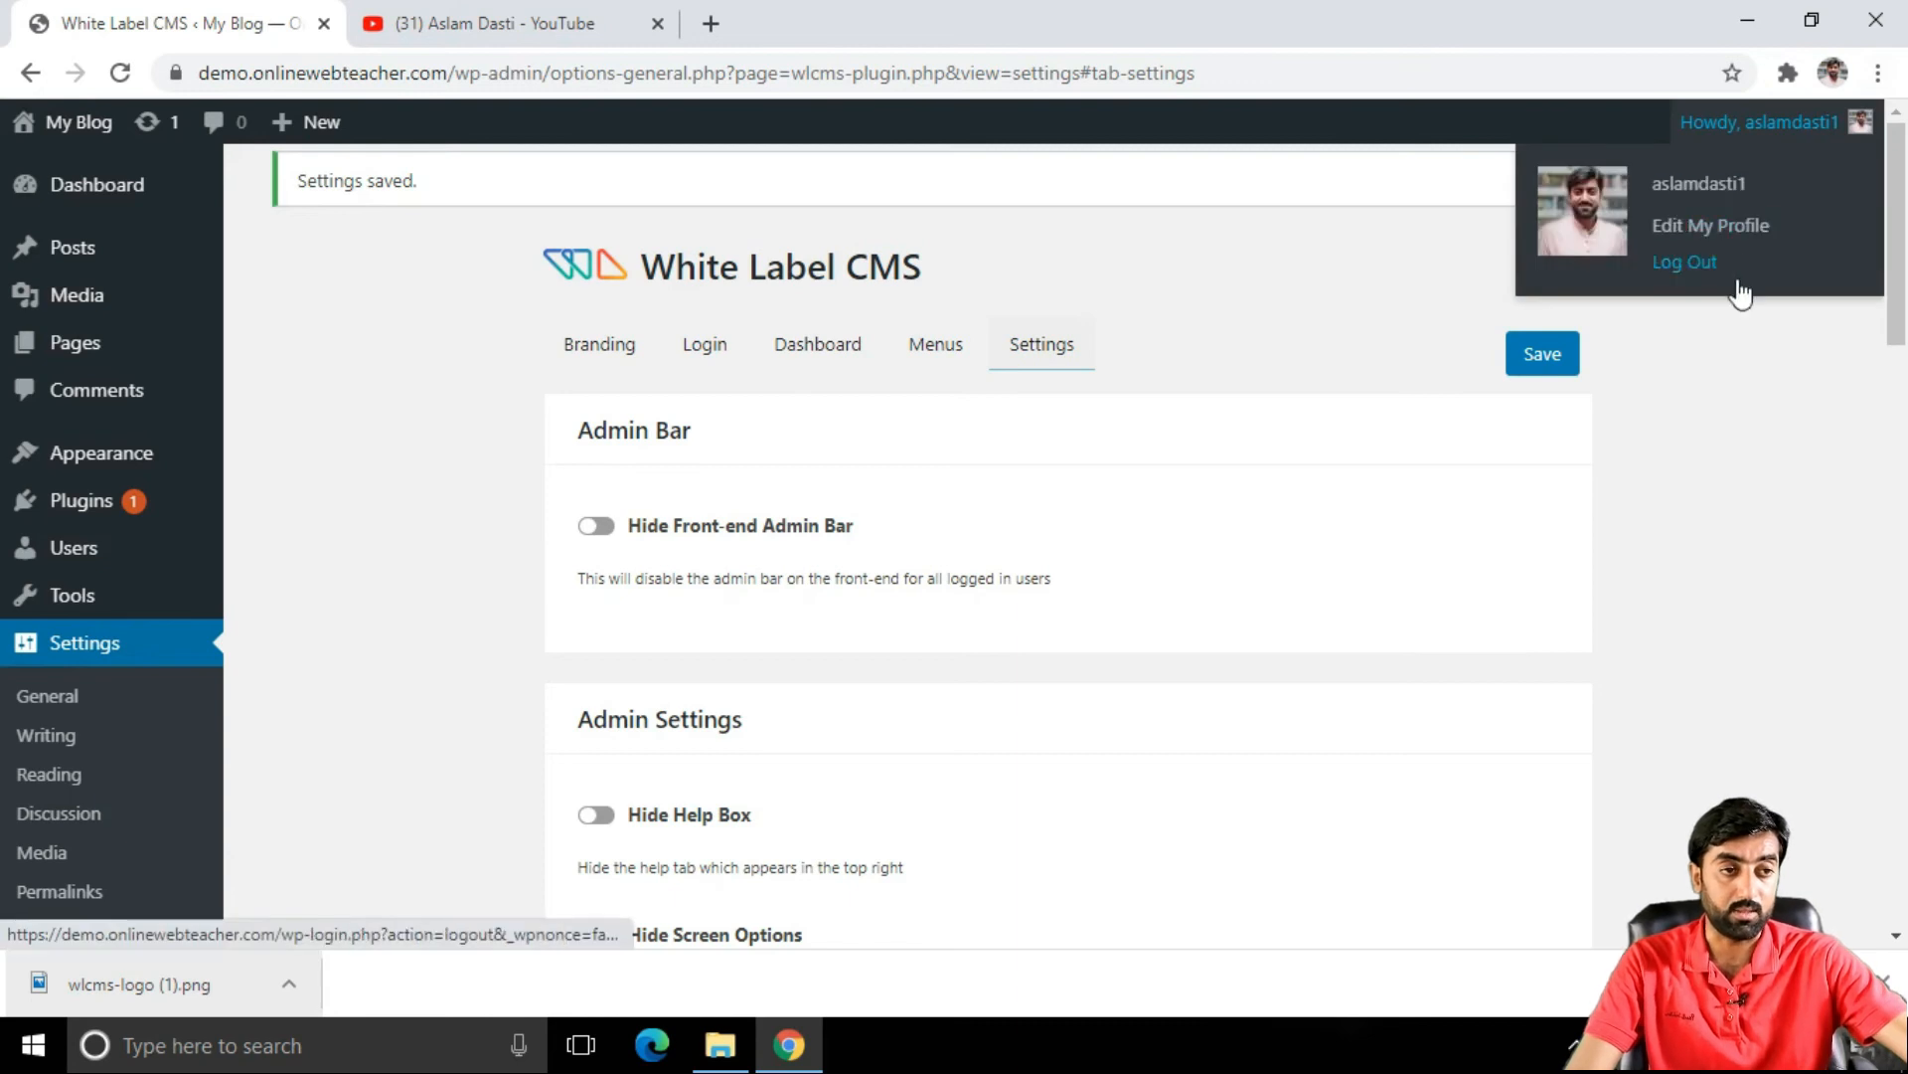
click(1699, 266)
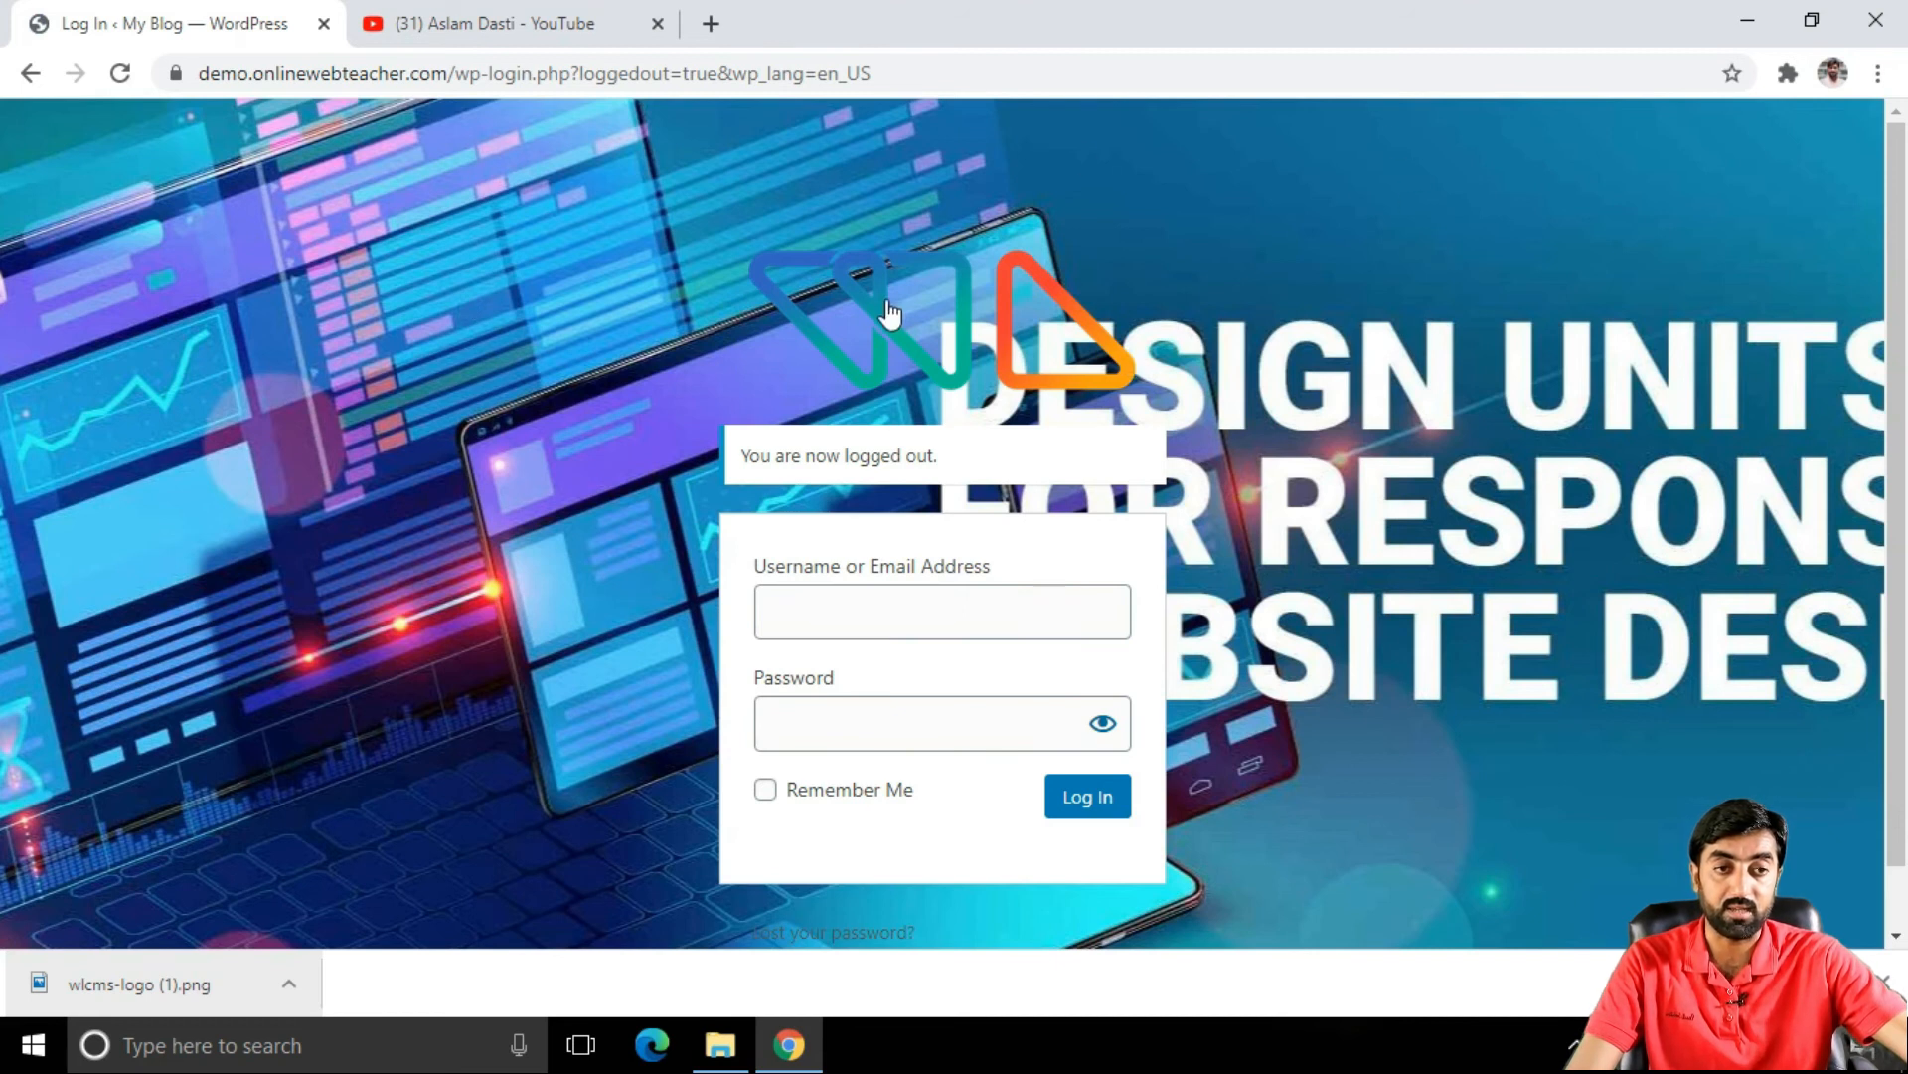
click(823, 608)
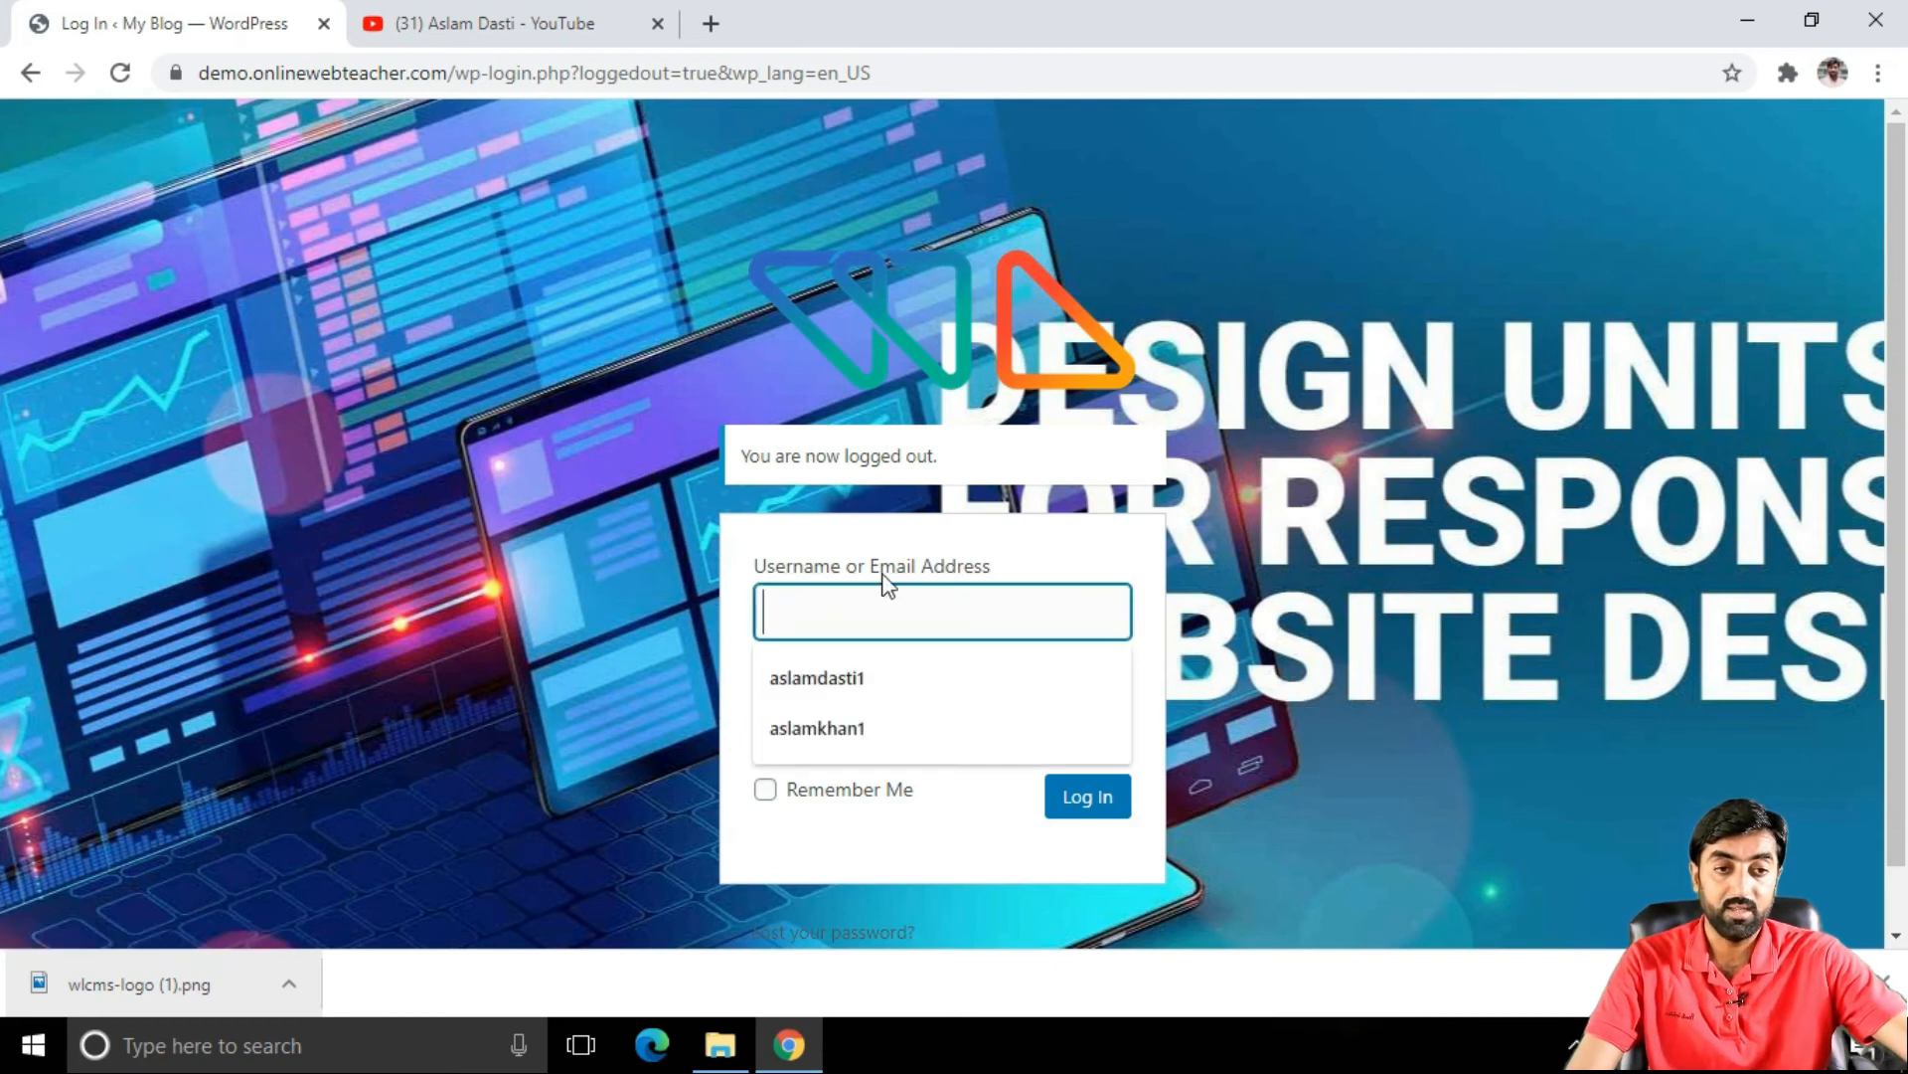
click(1290, 682)
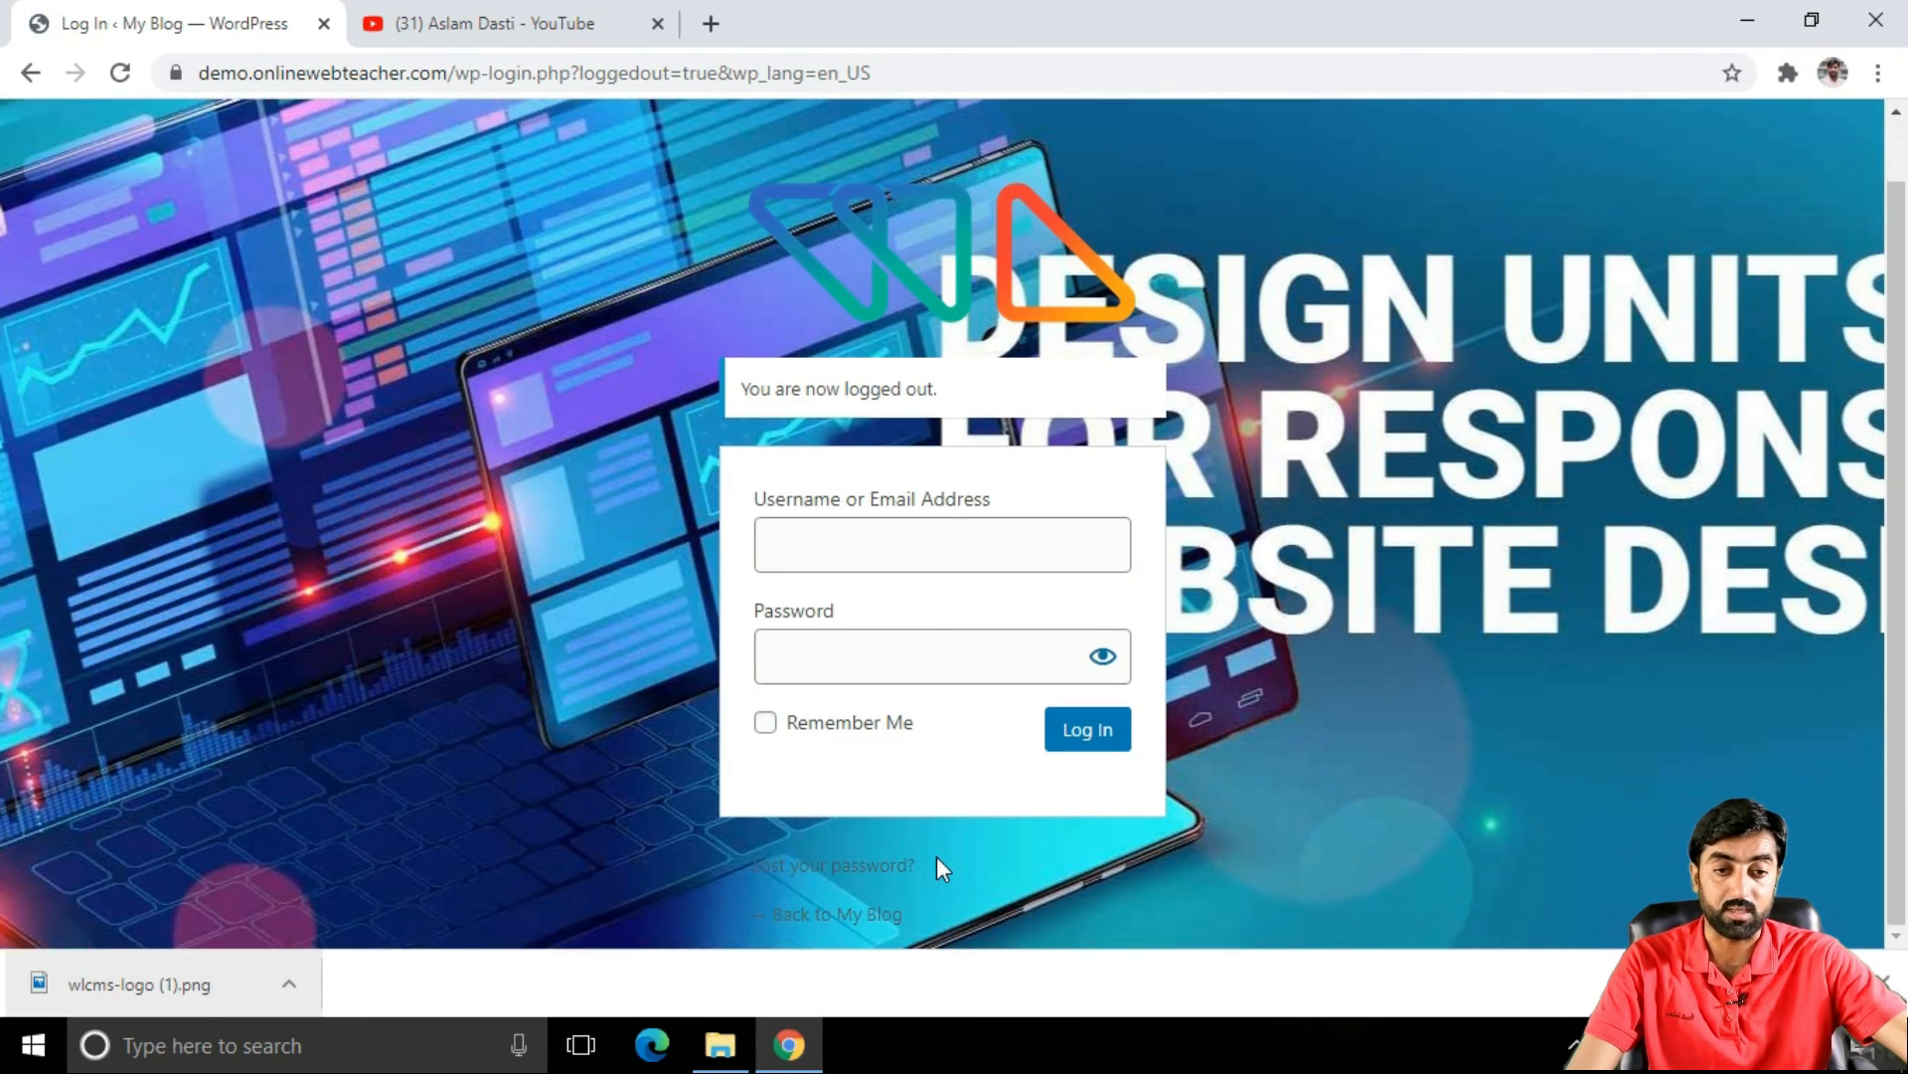